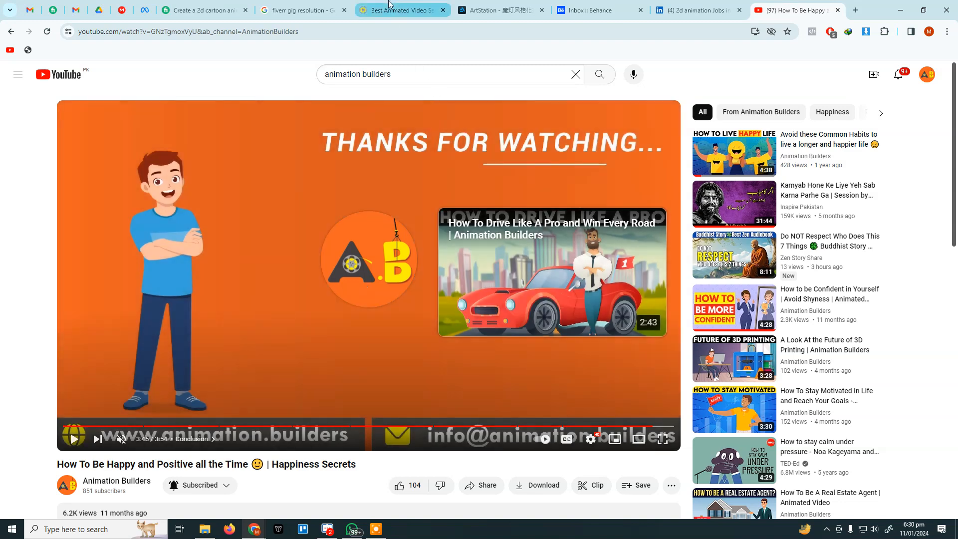
# Look over the Animation Builders website's home page and return to the YouTube video
pyautogui.click(392, 9)
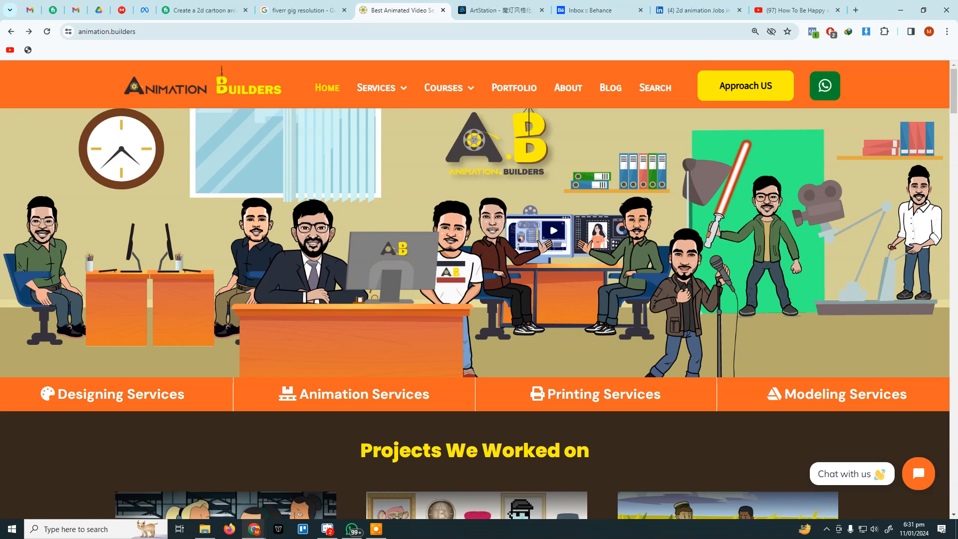
pyautogui.click(809, 10)
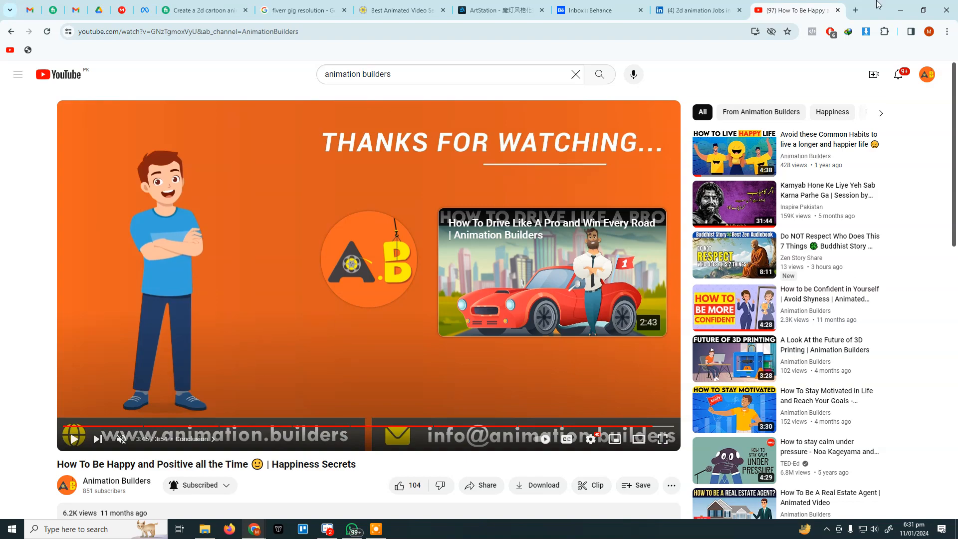
# Open the lovo.ai and resemble.ai voice generator websites in two new browser tabs and view the LOVO home page
pyautogui.click(856, 11)
pyautogui.write('lovo')
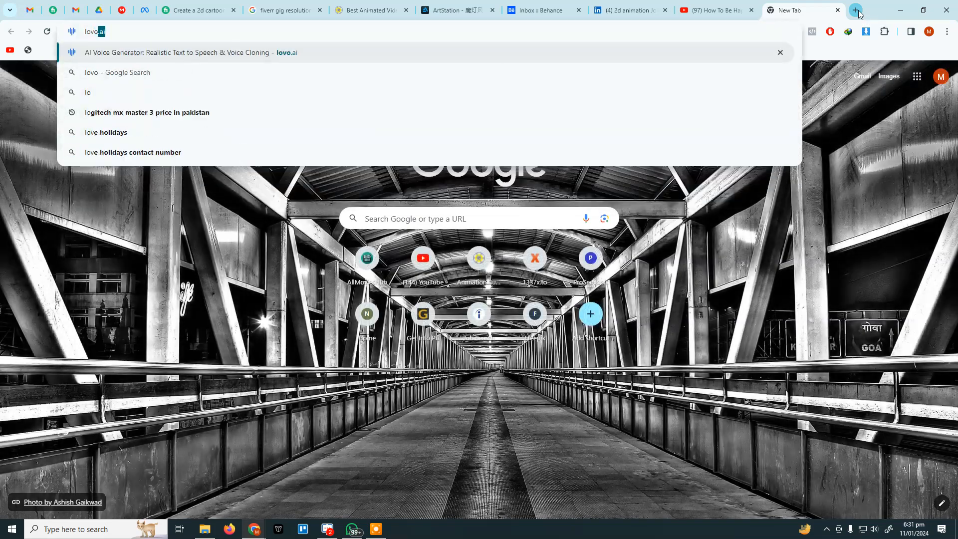
pyautogui.press('Return')
pyautogui.click(857, 11)
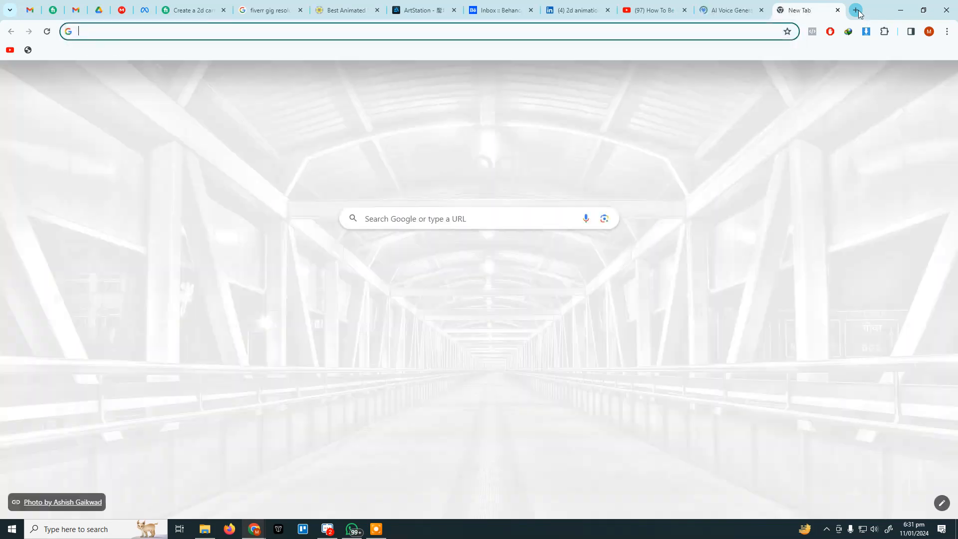
pyautogui.write('rese')
pyautogui.press('Return')
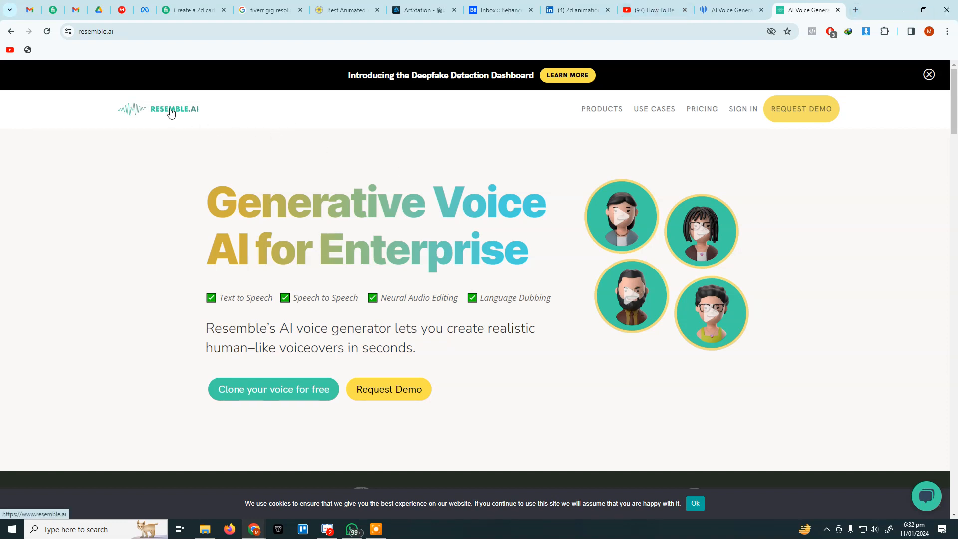
pyautogui.click(757, 5)
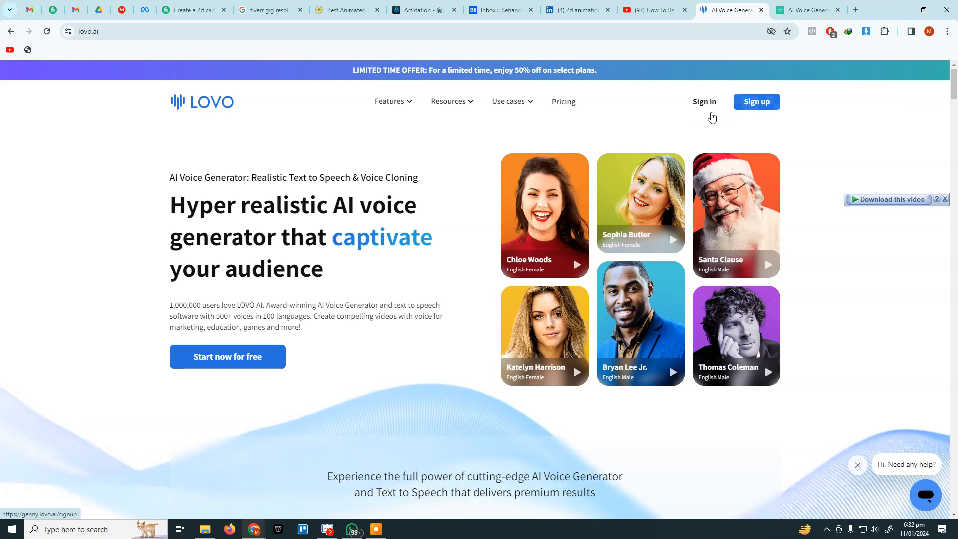
# Replace the Resemble page with google.com and search for "text to speech free"
pyautogui.click(811, 15)
pyautogui.click(674, 28)
pyautogui.write('google.com')
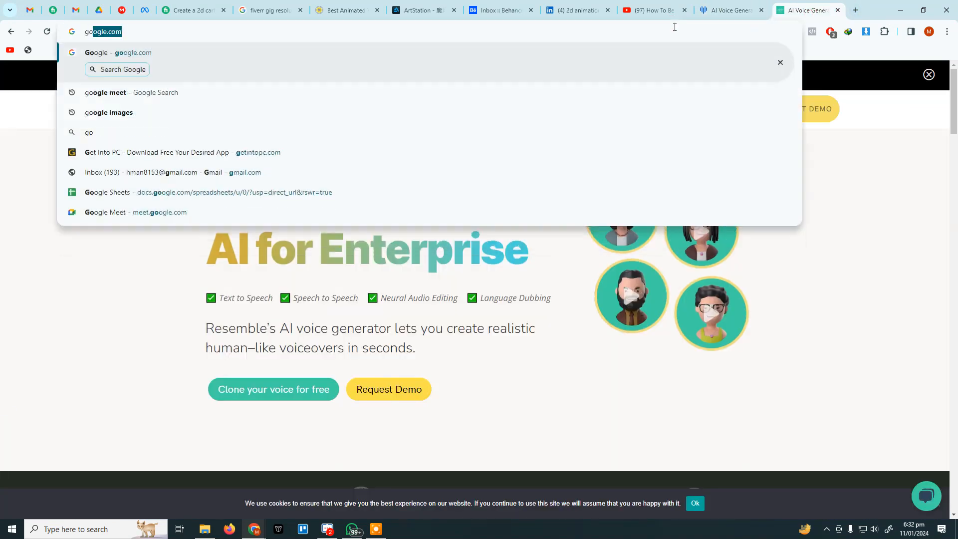
pyautogui.press('Return')
pyautogui.write('text to')
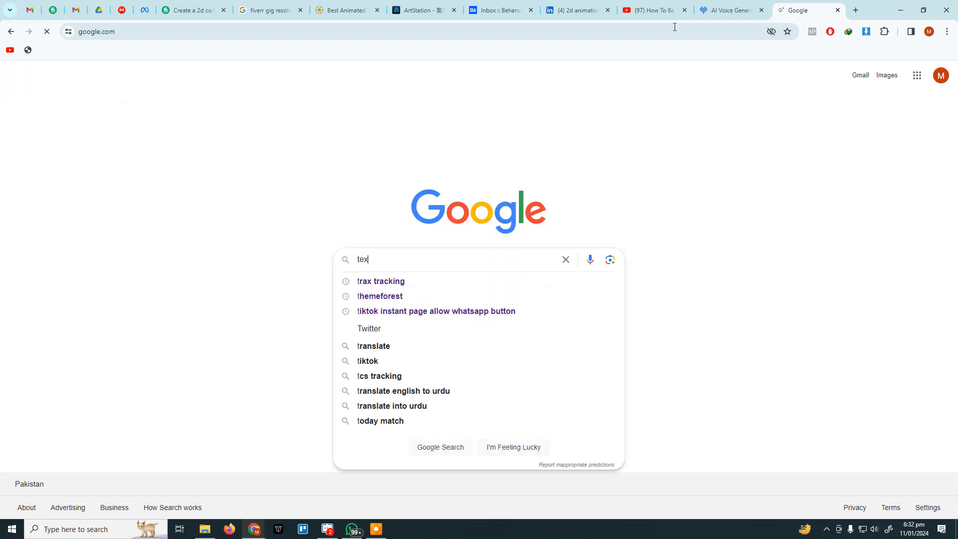
pyautogui.press('Down')
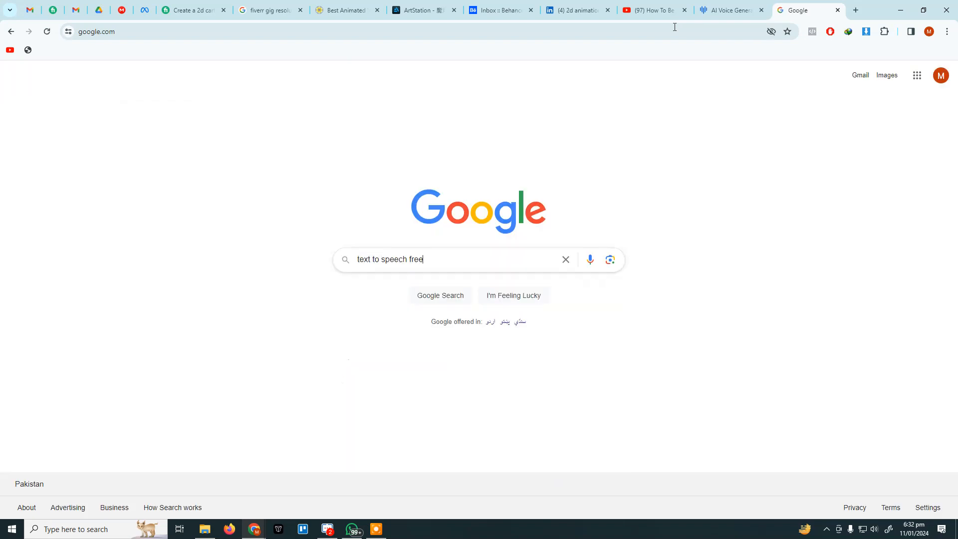
pyautogui.press('Return')
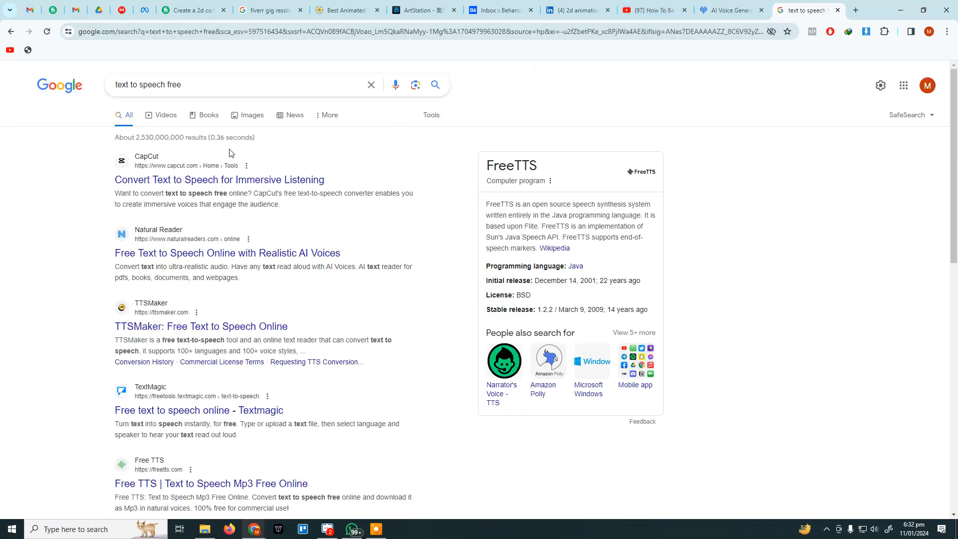
# Check CapCut's text-to-speech page from the results, go back, and open the TTSMaker website
pyautogui.click(177, 180)
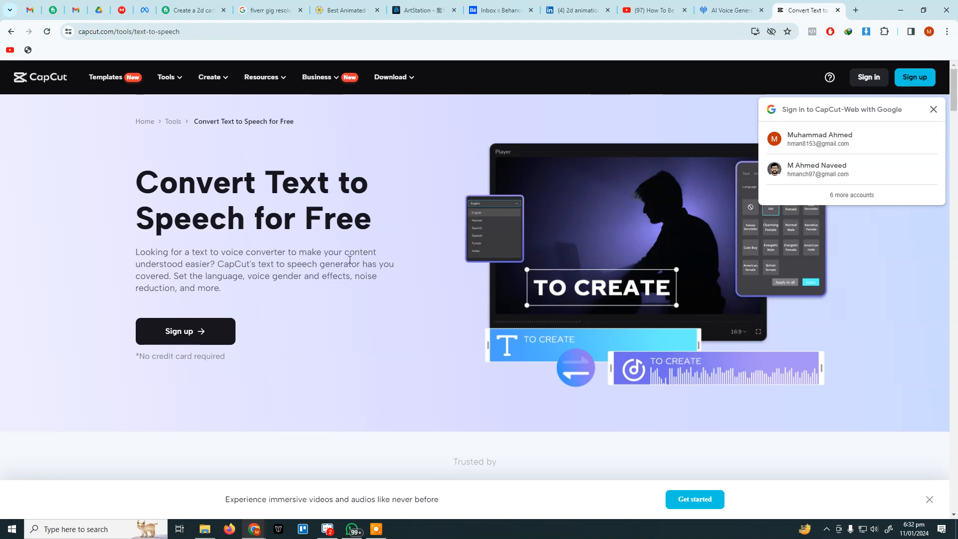
pyautogui.hotkey('alt', 'Left')
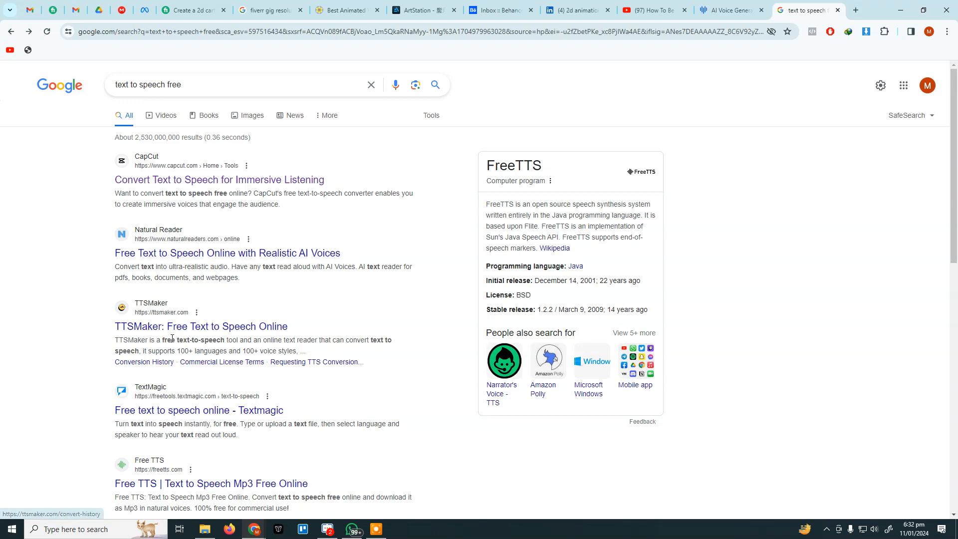
pyautogui.click(188, 328)
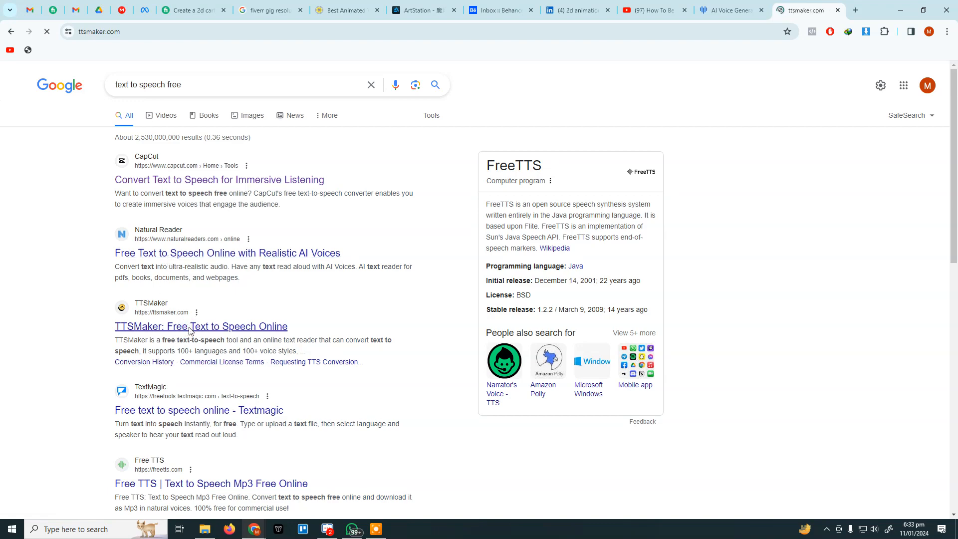
# Enter a greeting introducing the speaker by first name, with "Animation Builders" on a separate line below, as the text for speech conversion
pyautogui.click(289, 193)
pyautogui.write('Hi')
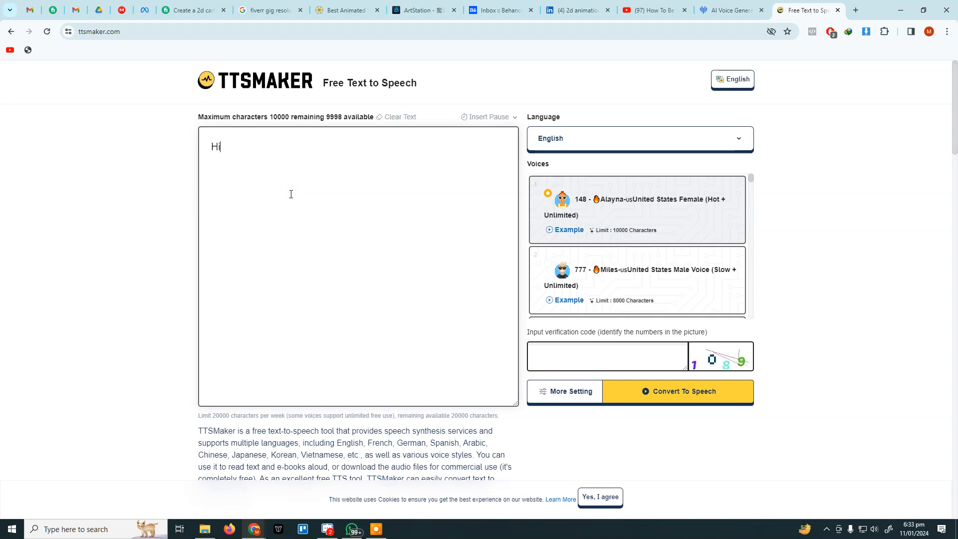
pyautogui.write(', My name is Ahmed.')
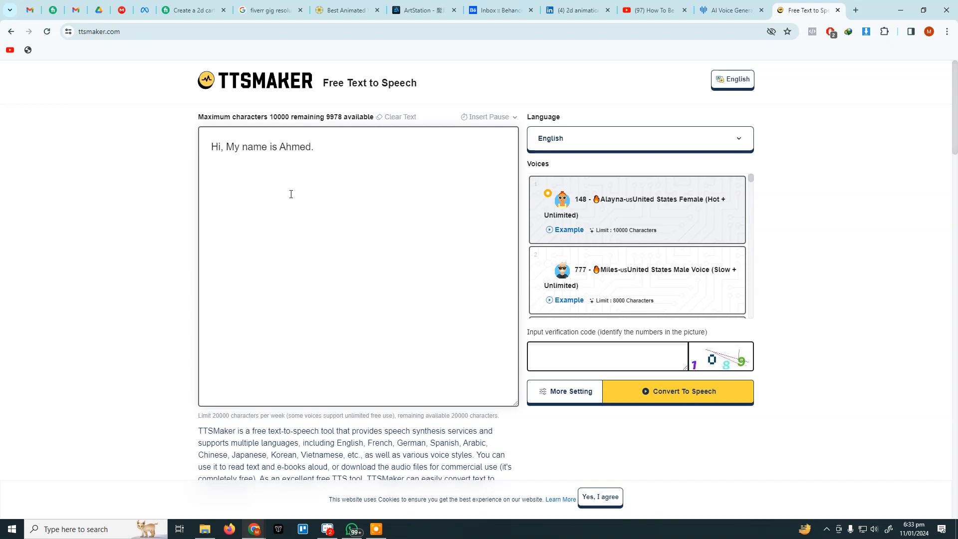
pyautogui.write('Animatin ')
pyautogui.write('BGuid')
pyautogui.press('BackSpace')
pyautogui.press('BackSpace')
pyautogui.write('ilders')
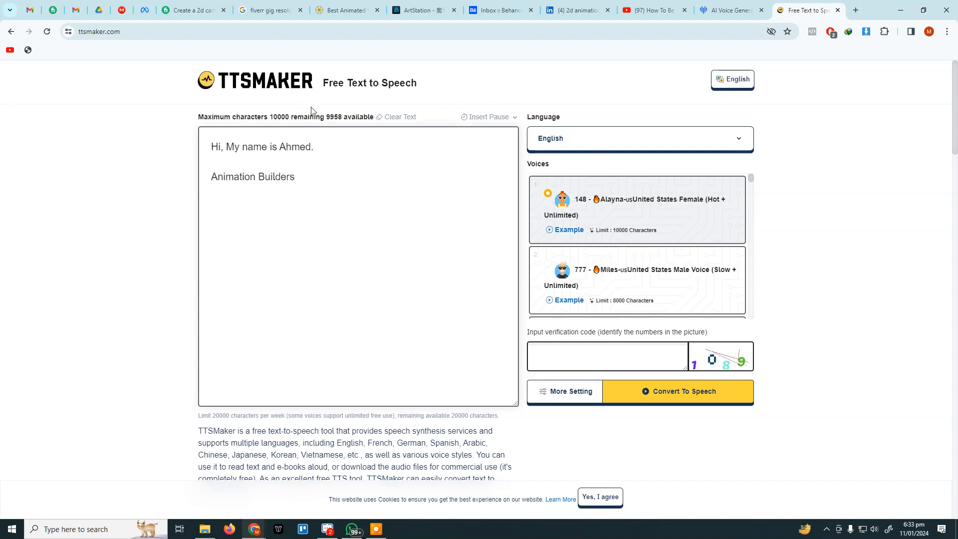
# Enter the verification code from the picture and convert the text to speech
pyautogui.click(671, 405)
pyautogui.click(654, 358)
pyautogui.write('1089')
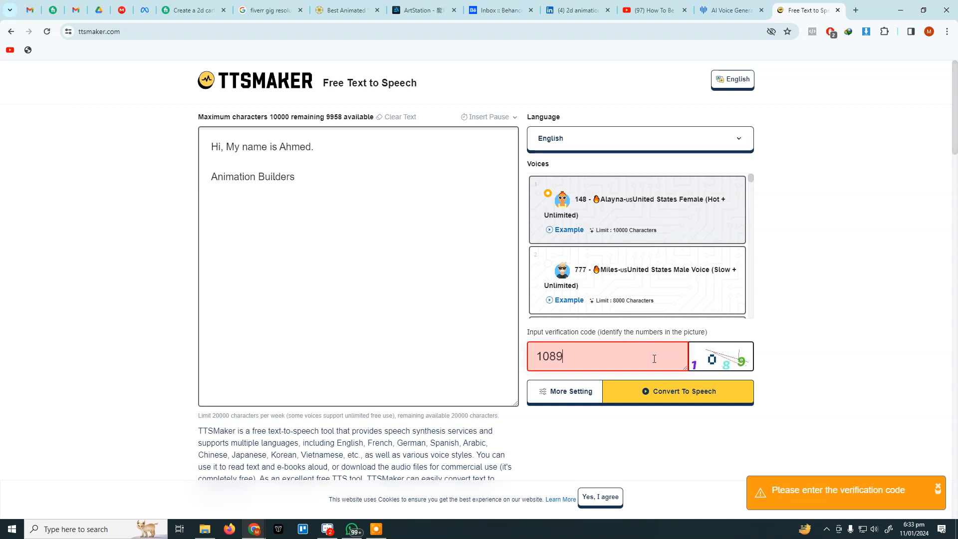
pyautogui.click(684, 399)
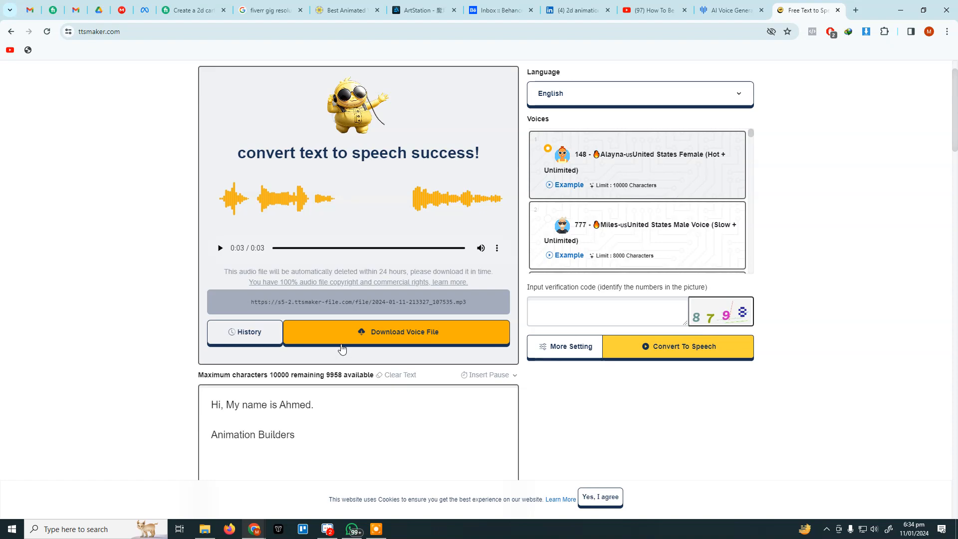
# Load ChatGPT in place of the LOVO page and open the existing "Meta Ad Strategy" conversation
pyautogui.click(737, 7)
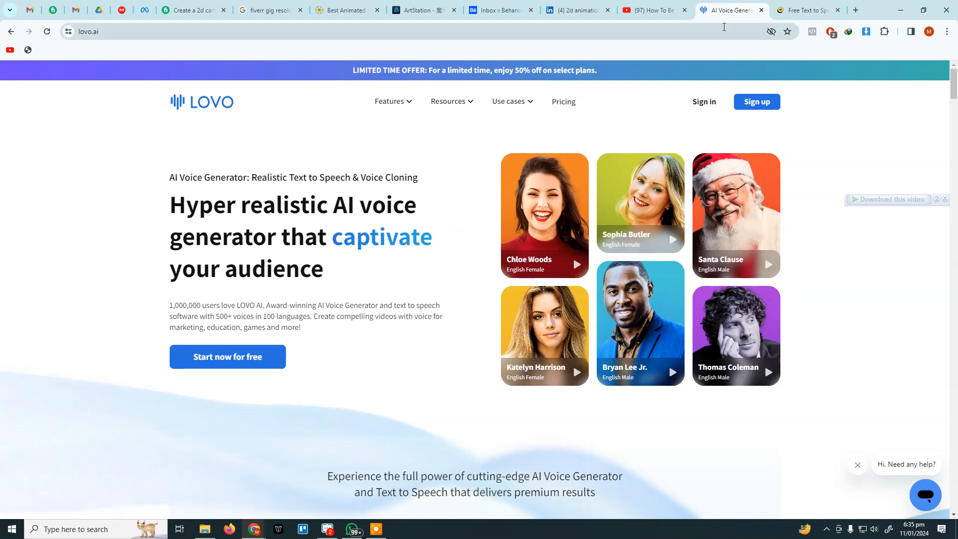
pyautogui.click(726, 26)
pyautogui.write('chas')
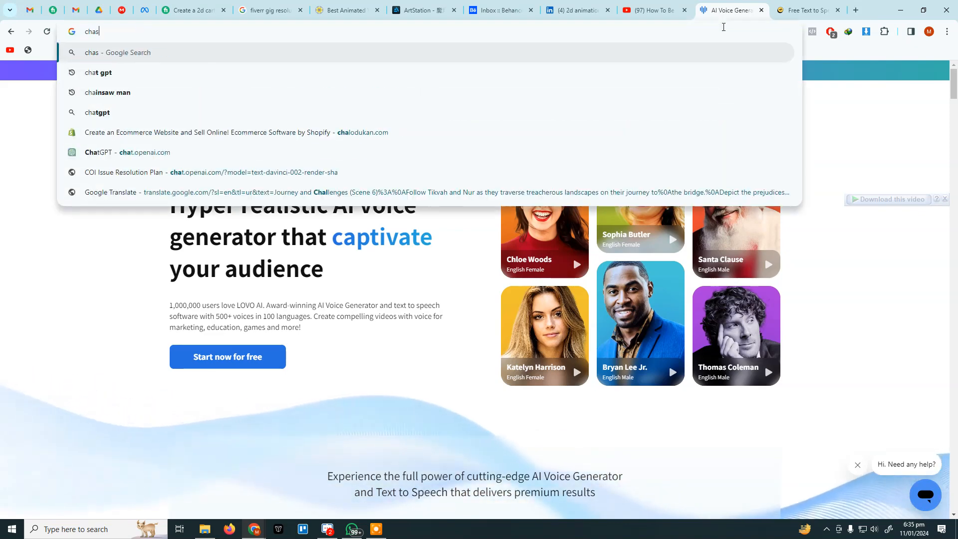
pyautogui.write('t')
pyautogui.press('BackSpace')
pyautogui.press('BackSpace')
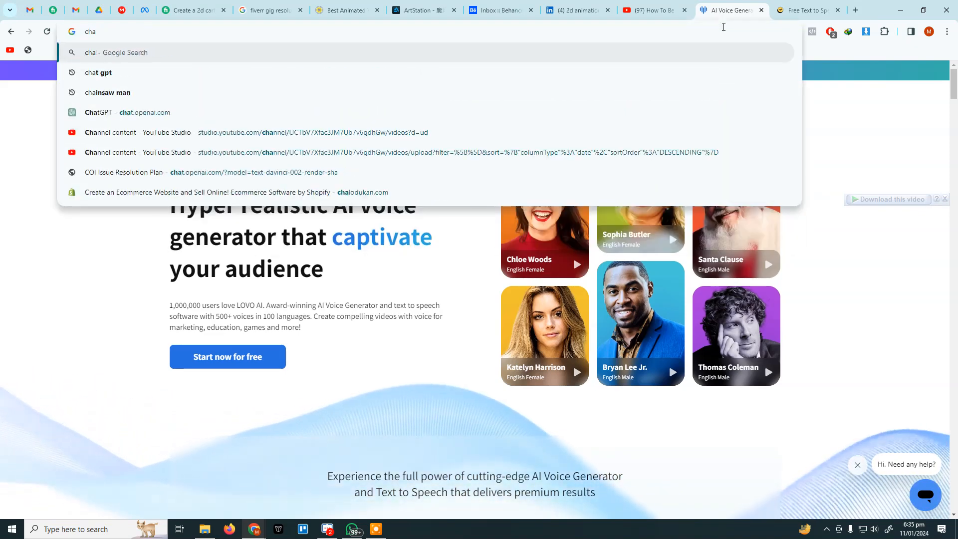
pyautogui.write('tgp')
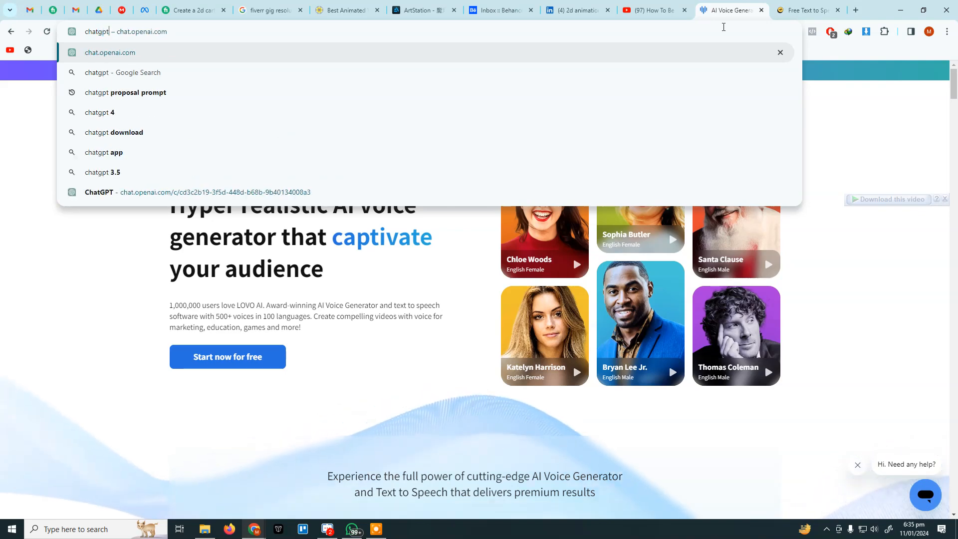
pyautogui.write('t')
pyautogui.press('Return')
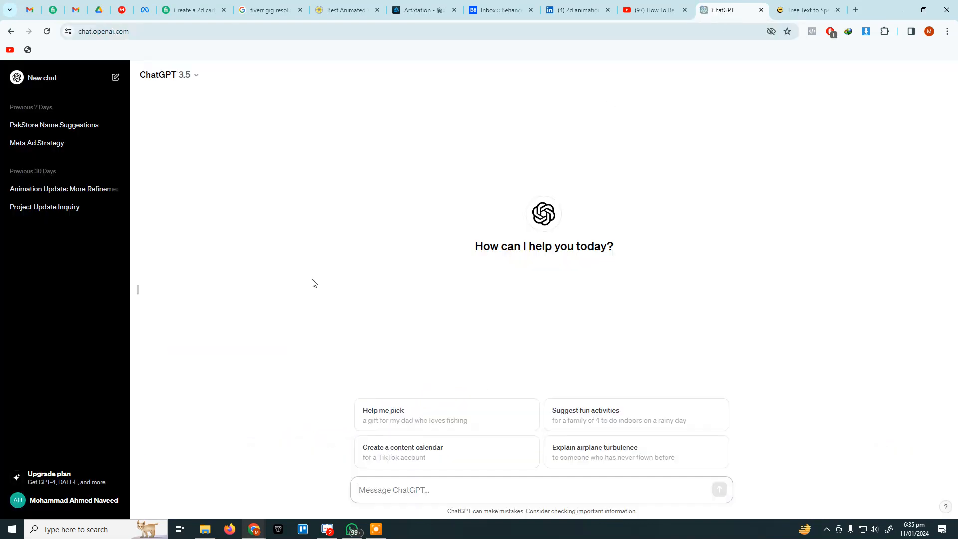
pyautogui.click(66, 125)
pyautogui.click(58, 144)
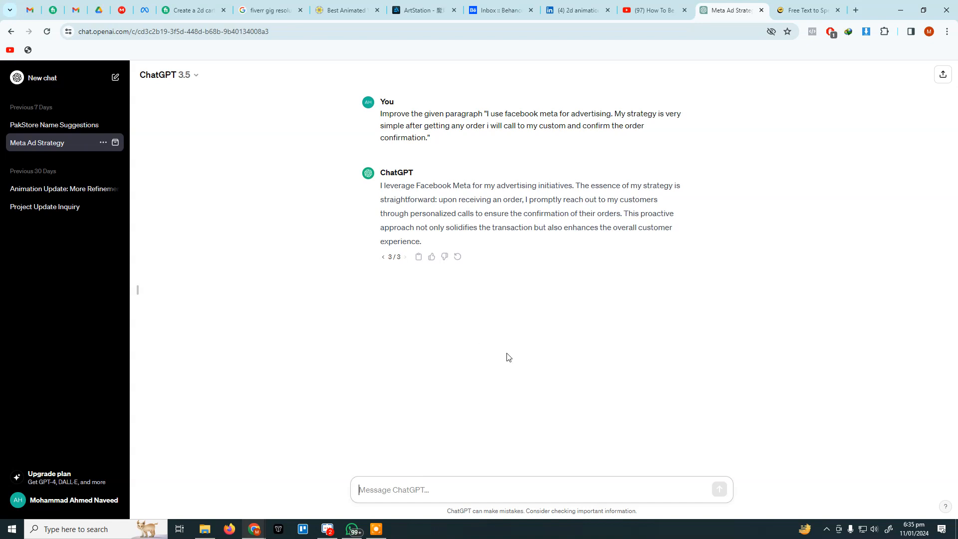
# Revisit the TTSMaker result, the YouTube video, the ArtStation artwork and the Animation Builders website in turn
pyautogui.click(806, 10)
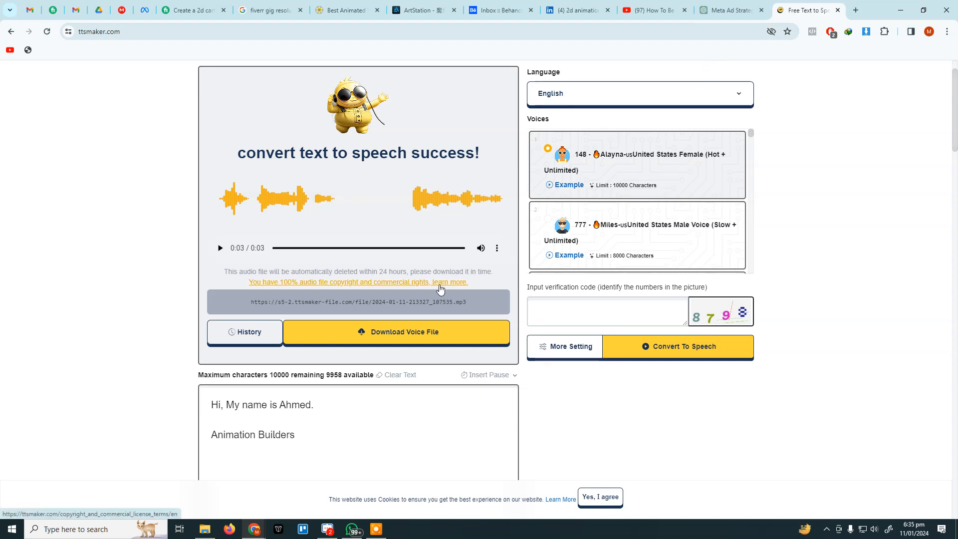
pyautogui.click(652, 10)
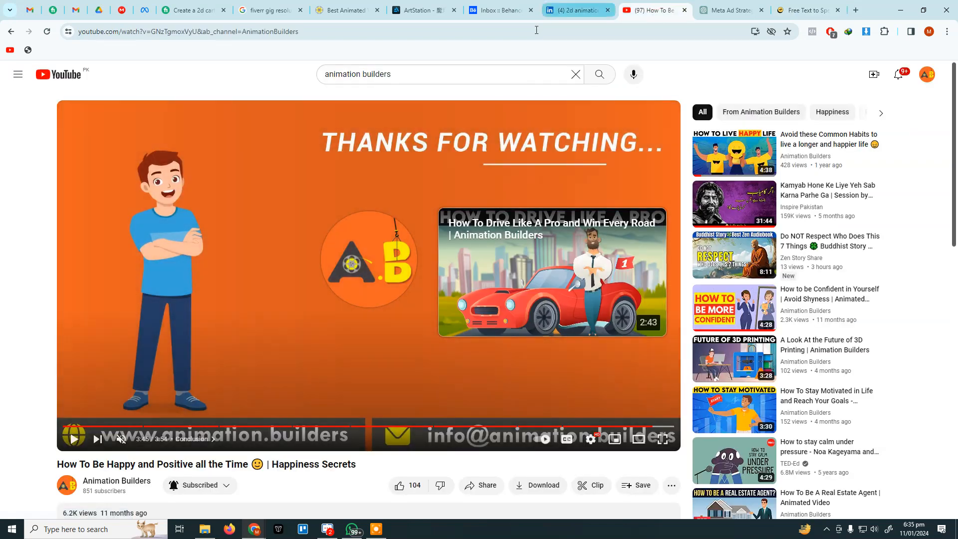
pyautogui.click(427, 13)
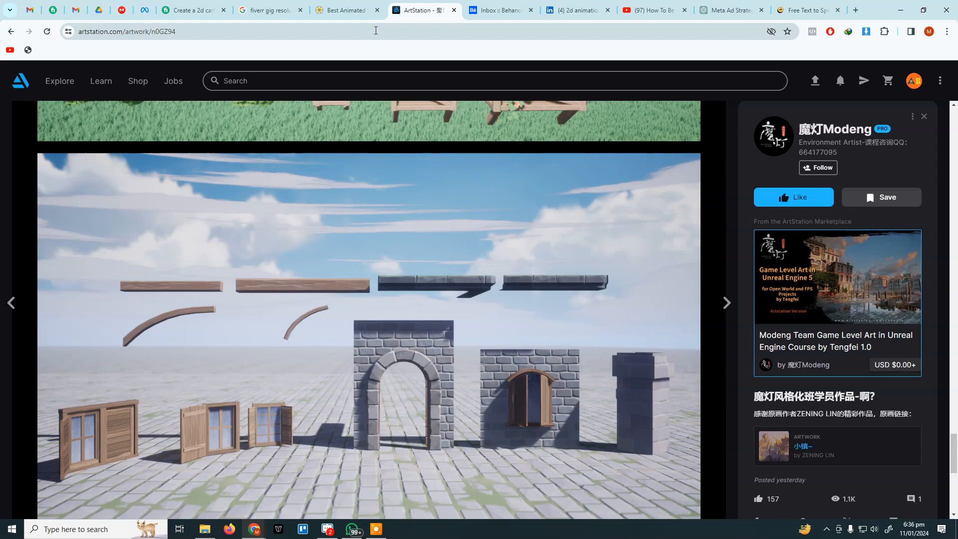
pyautogui.click(364, 10)
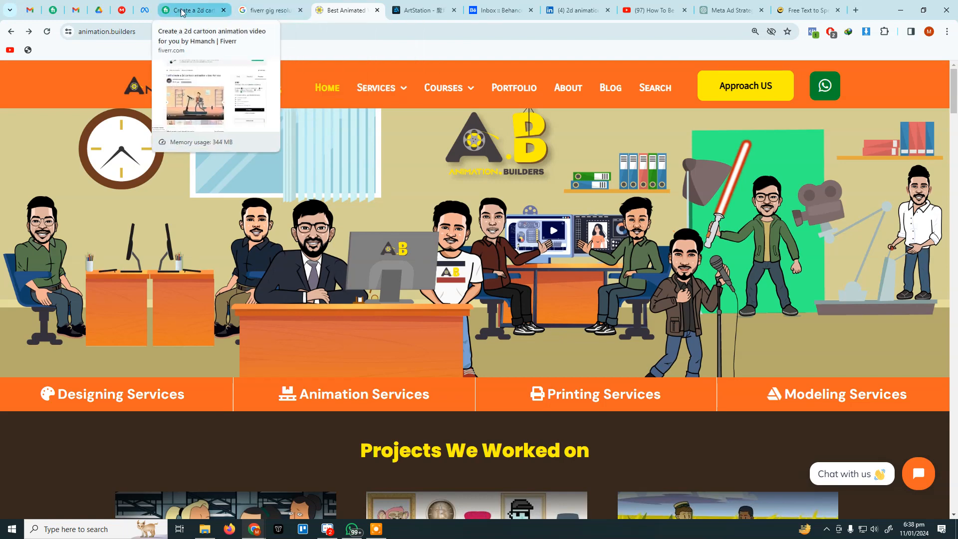
# Switch Meta Ads Manager to the Animation Builders ad account and display its campaigns
pyautogui.click(145, 10)
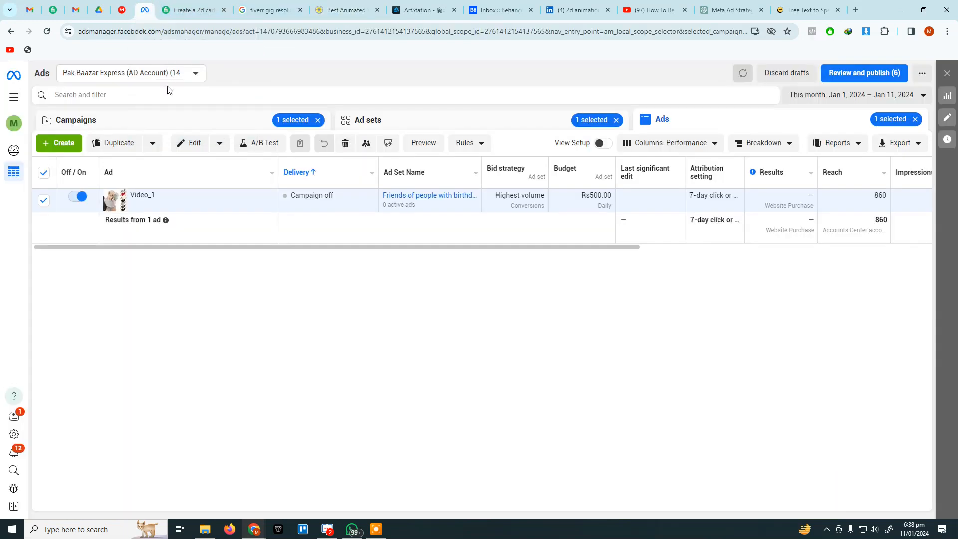
pyautogui.click(178, 72)
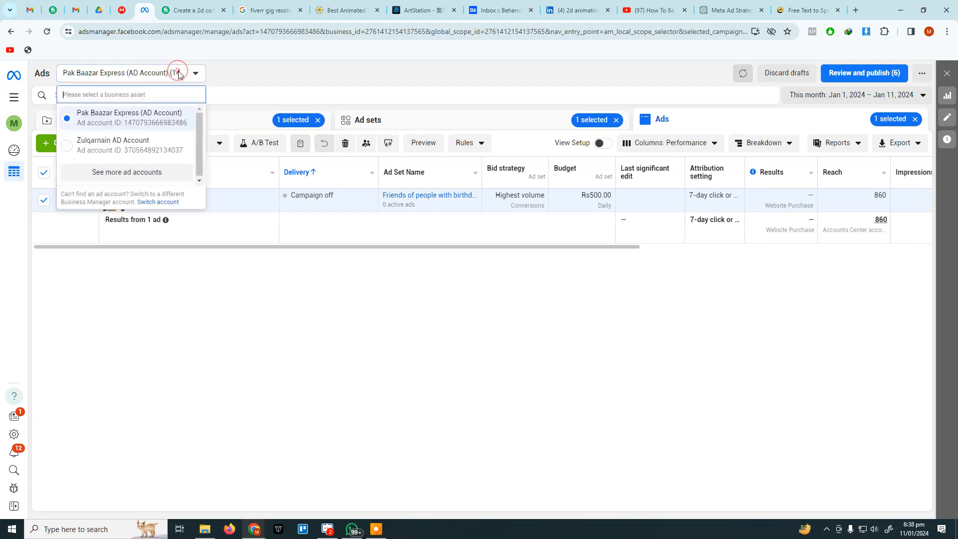
pyautogui.click(139, 172)
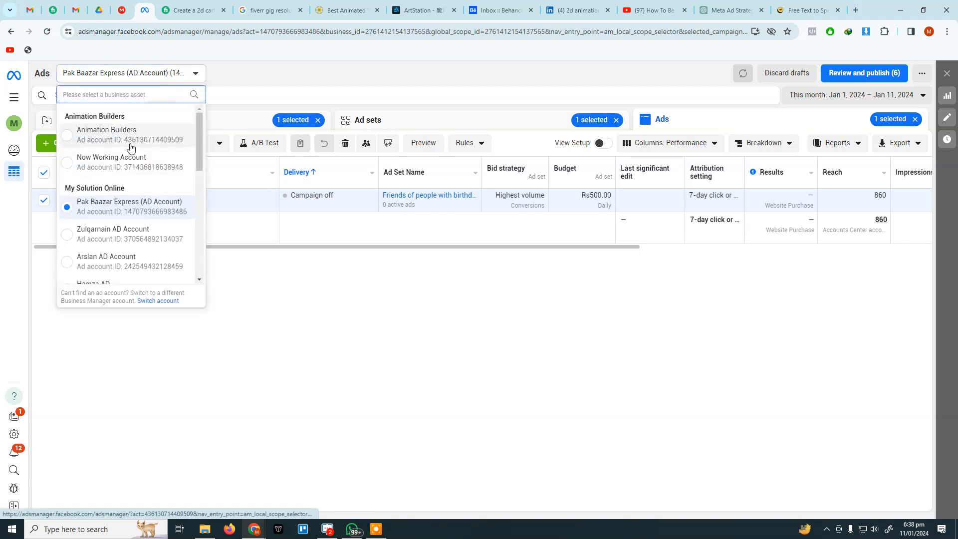
pyautogui.click(129, 131)
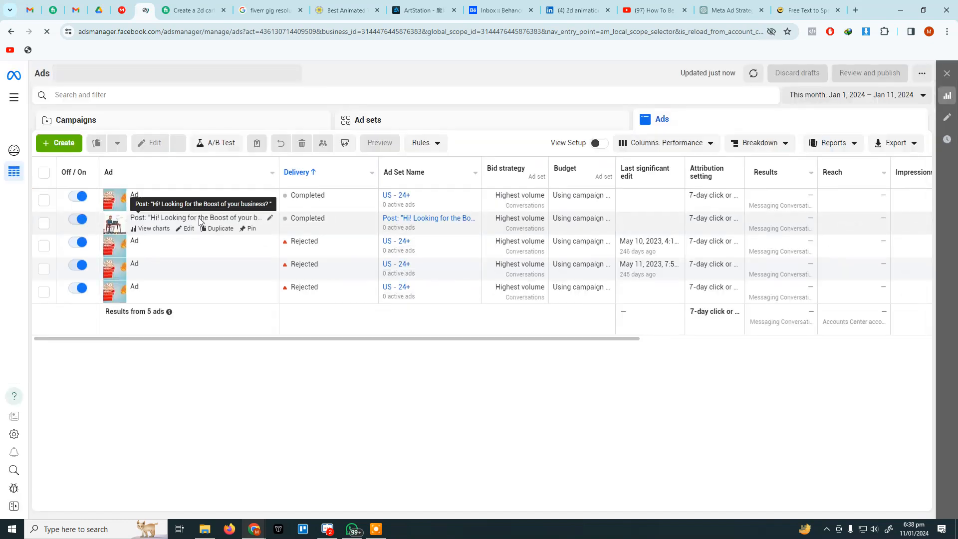
pyautogui.click(83, 128)
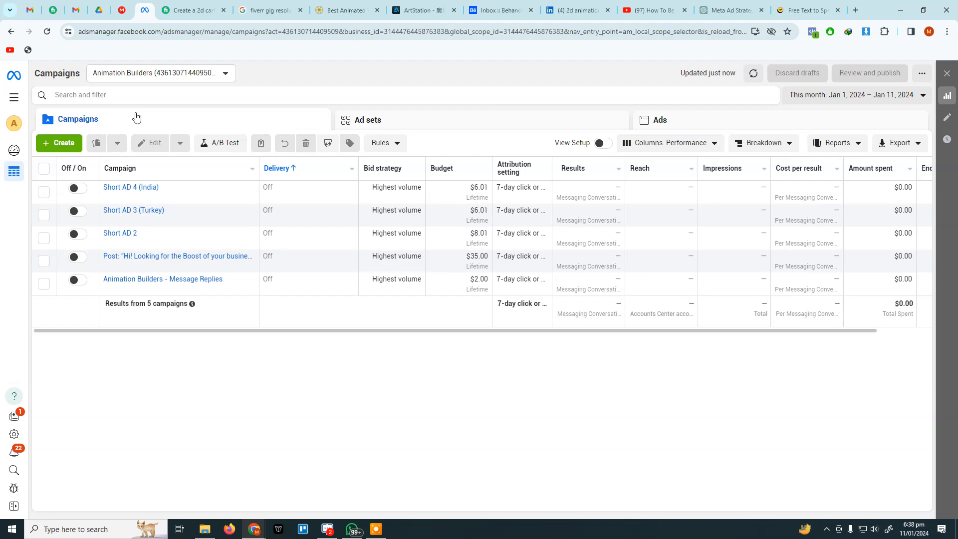
# Open indeed.com in a new browser tab and browse the graphic designer listings in the job feed
pyautogui.click(855, 10)
pyautogui.write('ind')
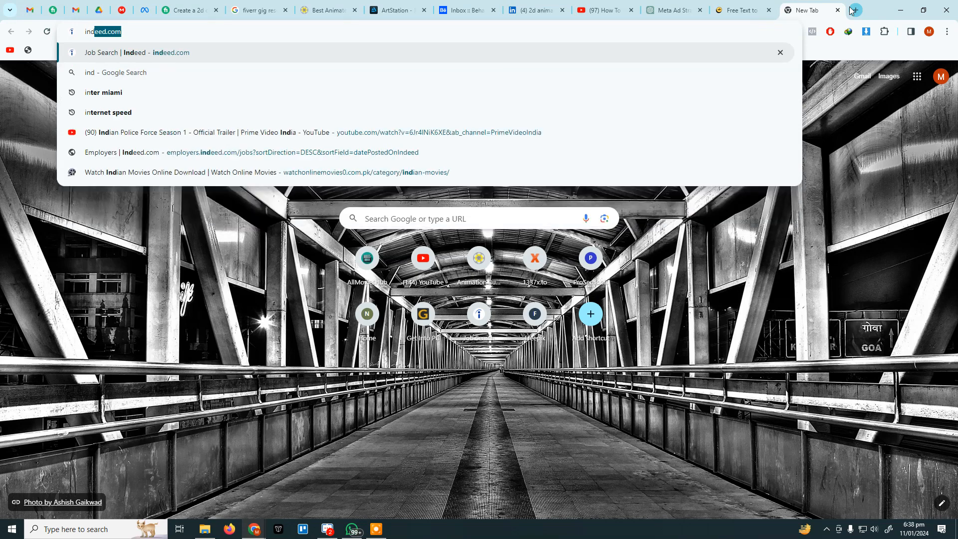
pyautogui.write('eed.com')
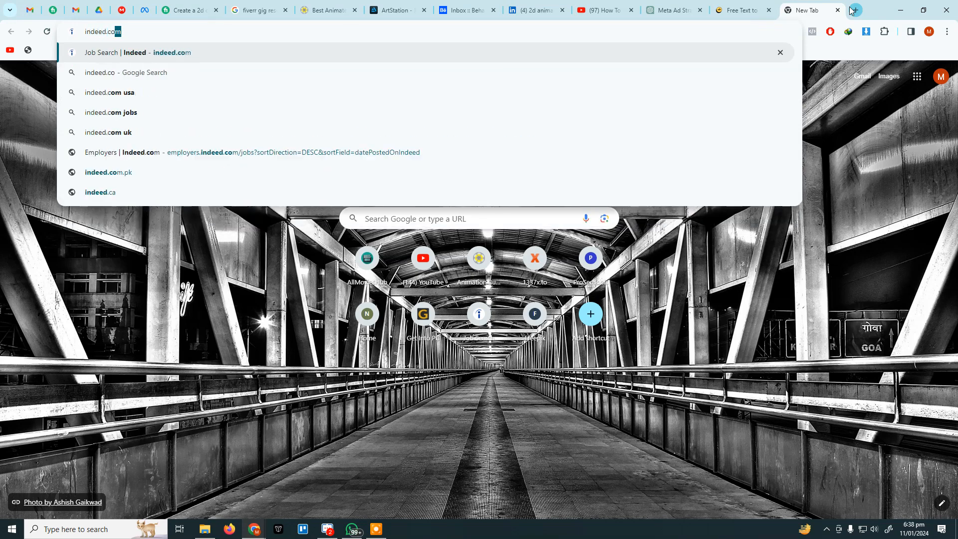
pyautogui.press('Return')
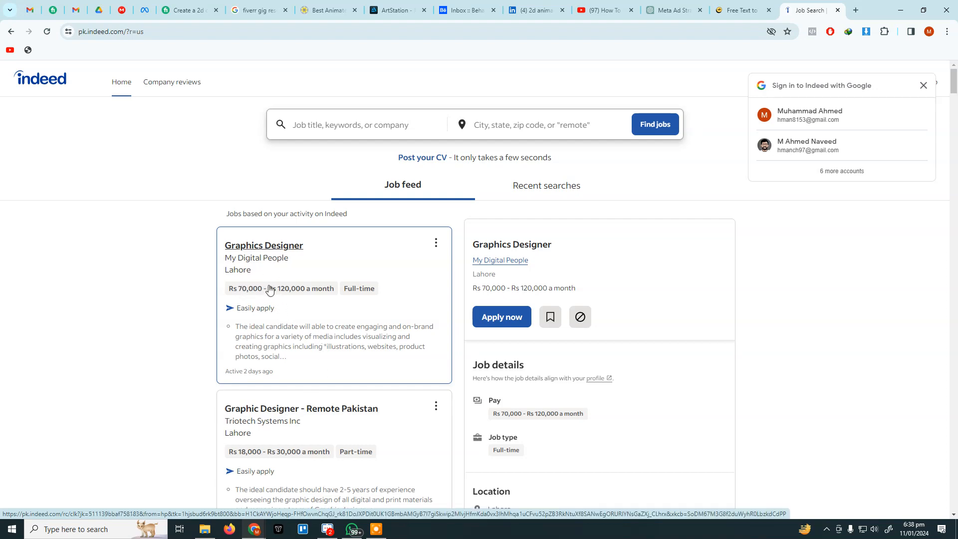
pyautogui.scroll(-4, 269, 292)
pyautogui.scroll(-10, 270, 292)
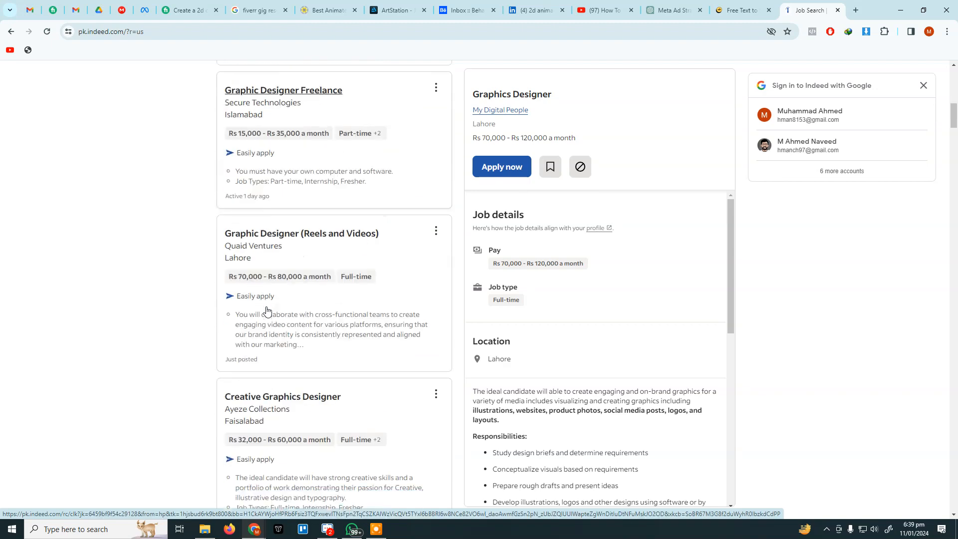
pyautogui.scroll(-8, 267, 311)
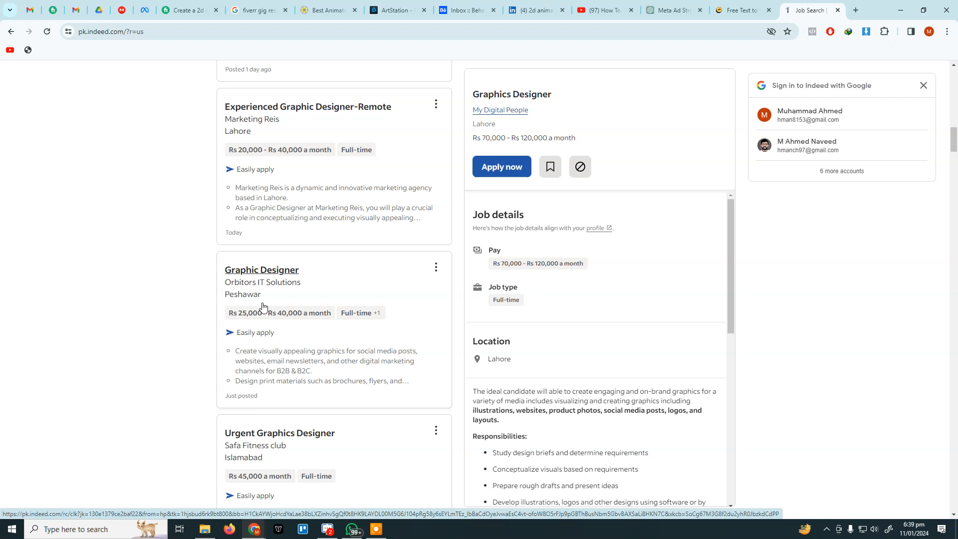
# Return to the Ads Manager campaigns, then open an incognito window and load the "business" address there
pyautogui.click(145, 10)
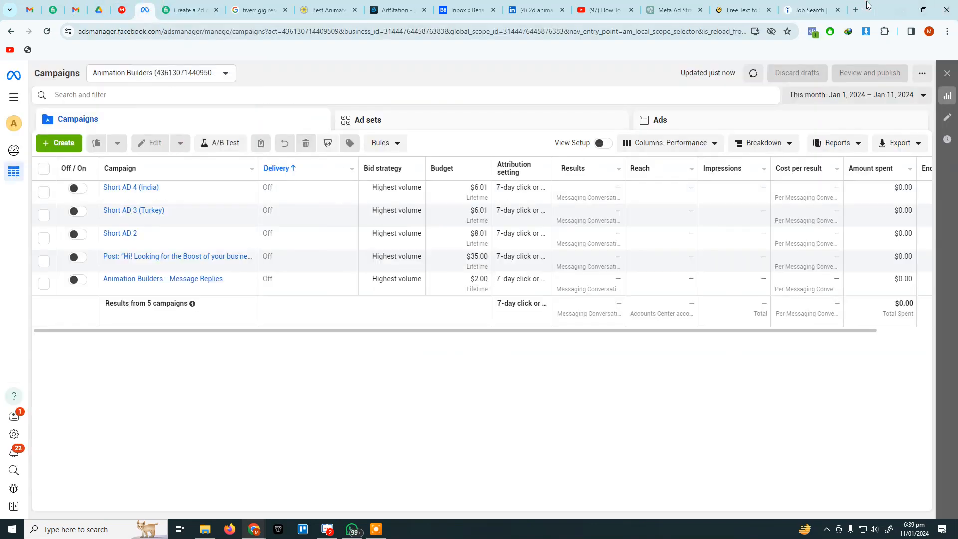
pyautogui.hotkey('ctrl', 'shift', 'n')
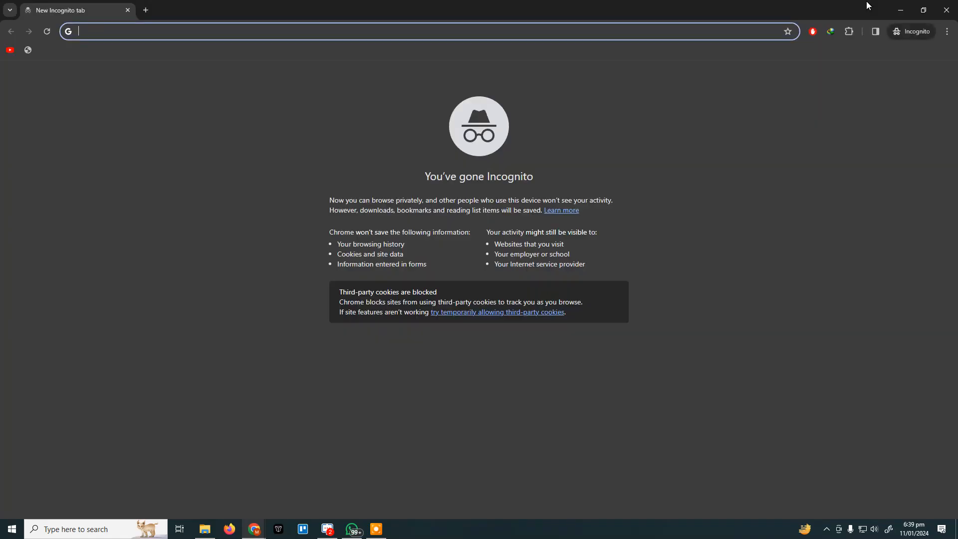
pyautogui.write('a')
pyautogui.press('BackSpace')
pyautogui.press('BackSpace')
pyautogui.write('business')
pyautogui.press('Return')
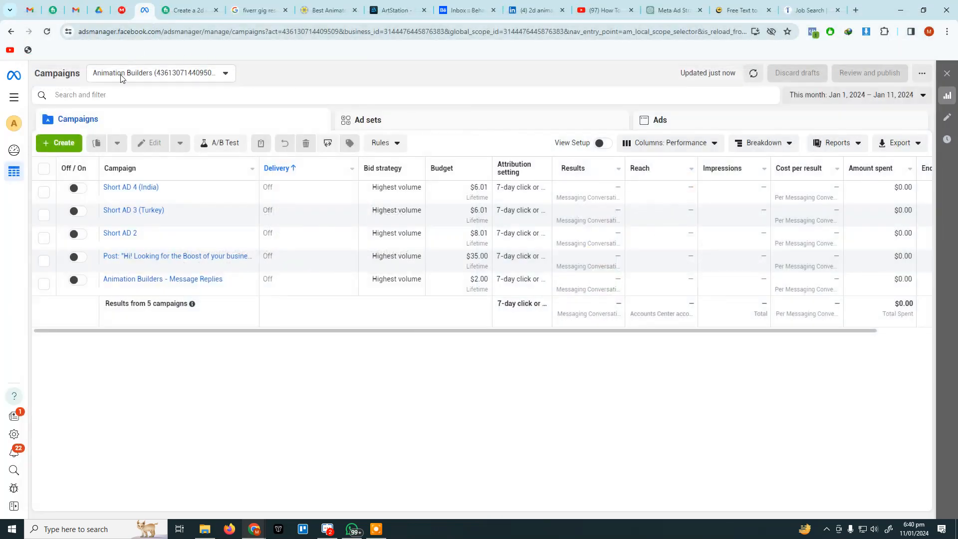
# Look through the full ad account list, the business accounts and the All tools overview in Ads Manager
pyautogui.click(119, 74)
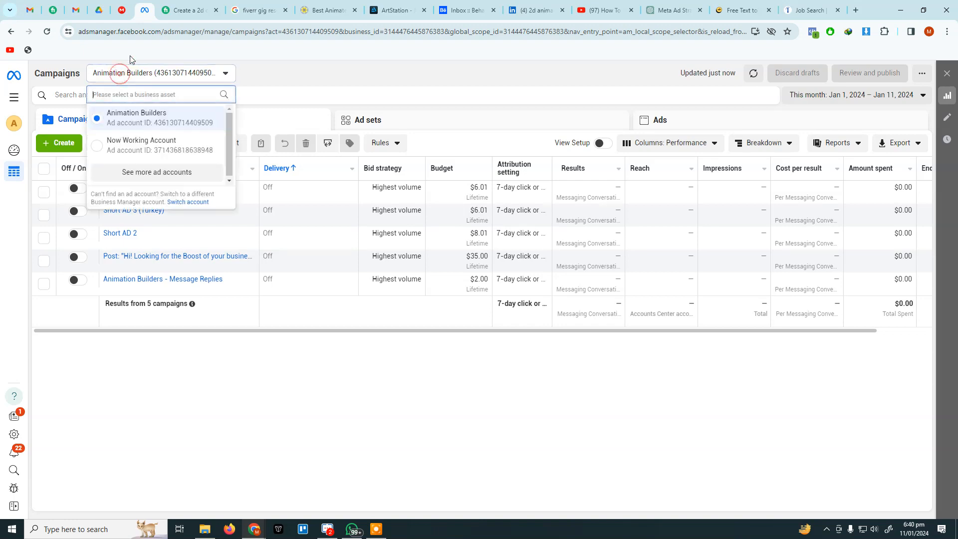
pyautogui.click(138, 172)
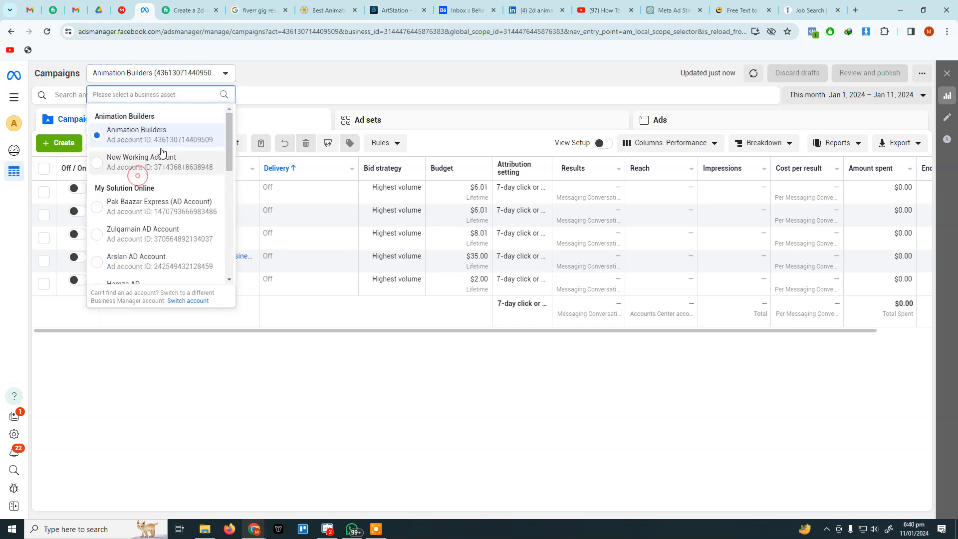
pyautogui.click(15, 98)
pyautogui.click(14, 123)
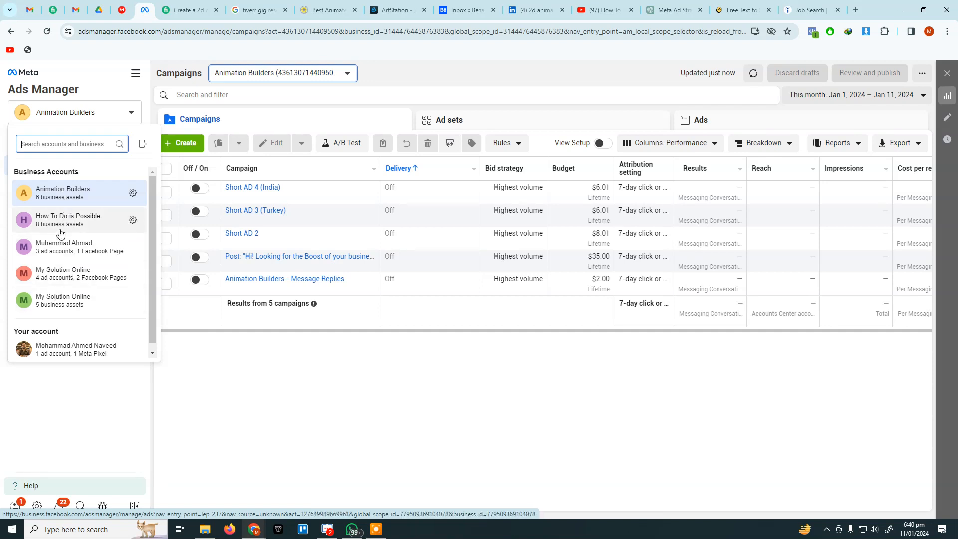
pyautogui.moveTo(60, 234)
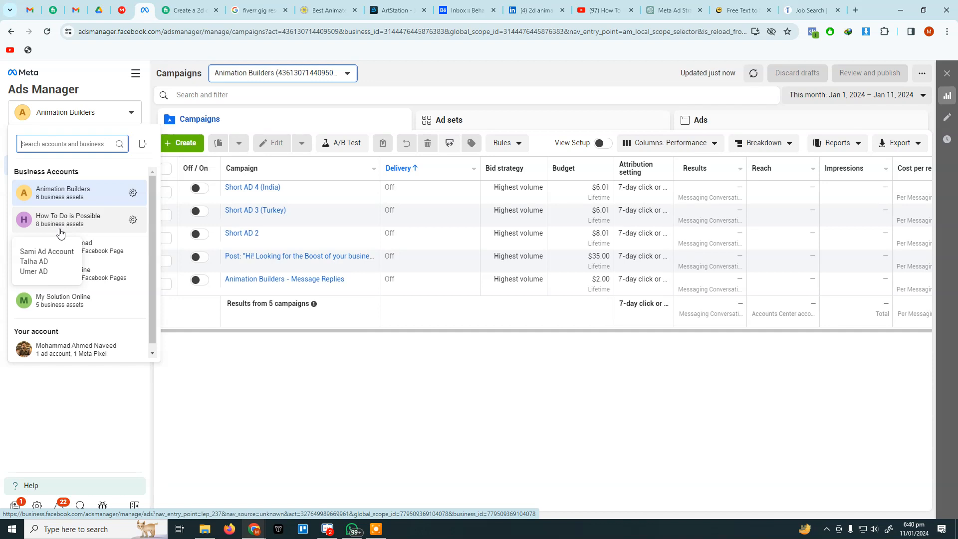
pyautogui.click(135, 77)
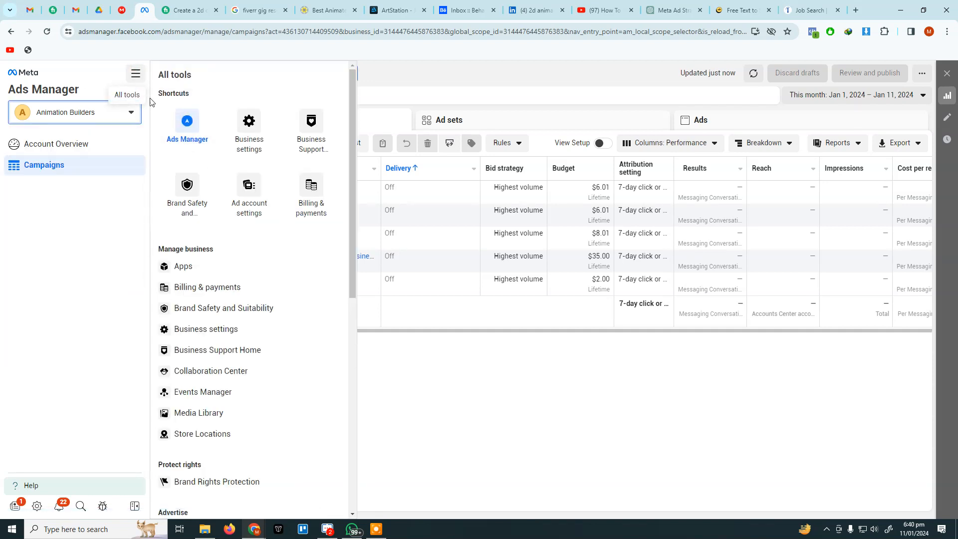
pyautogui.click(171, 131)
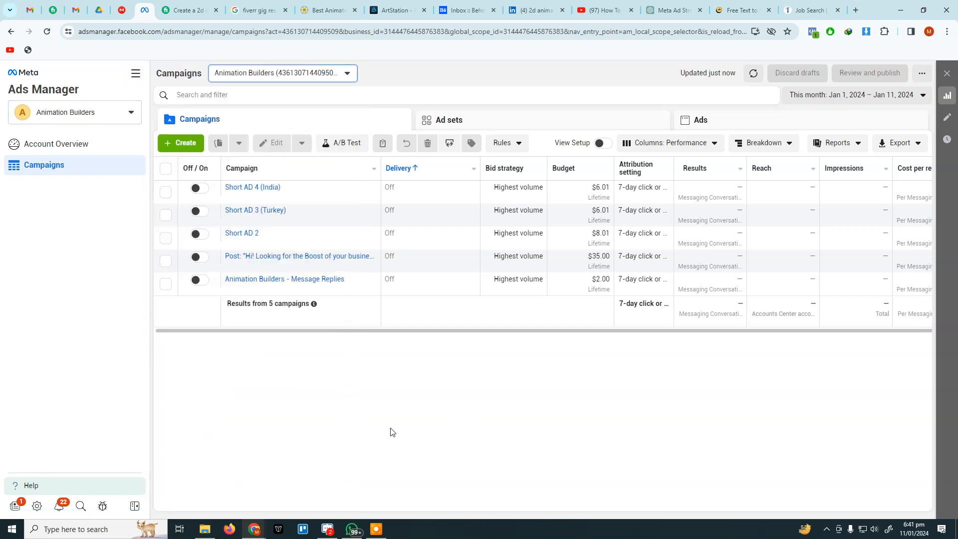
# Open the Animation Builders business settings and show its ad accounts with the options for adding one
pyautogui.click(132, 114)
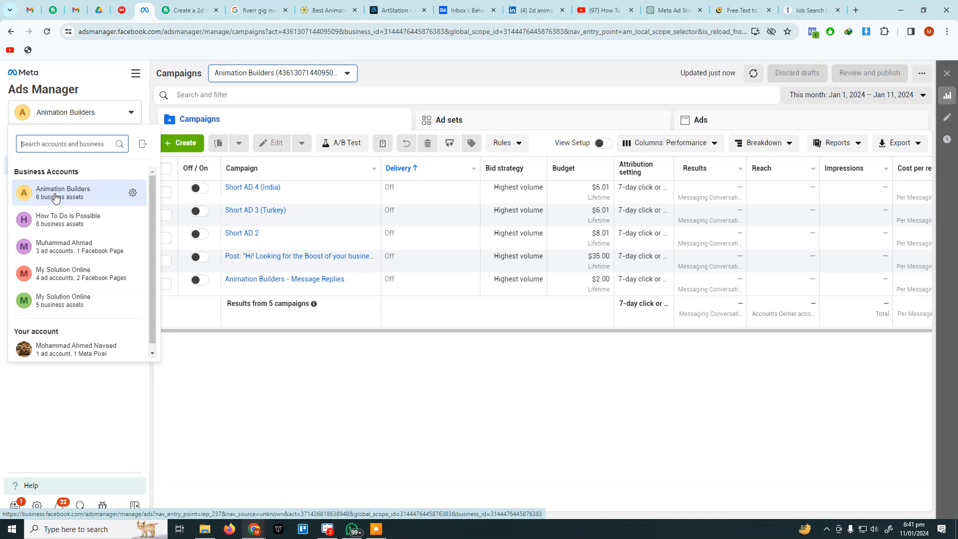
pyautogui.moveTo(56, 198)
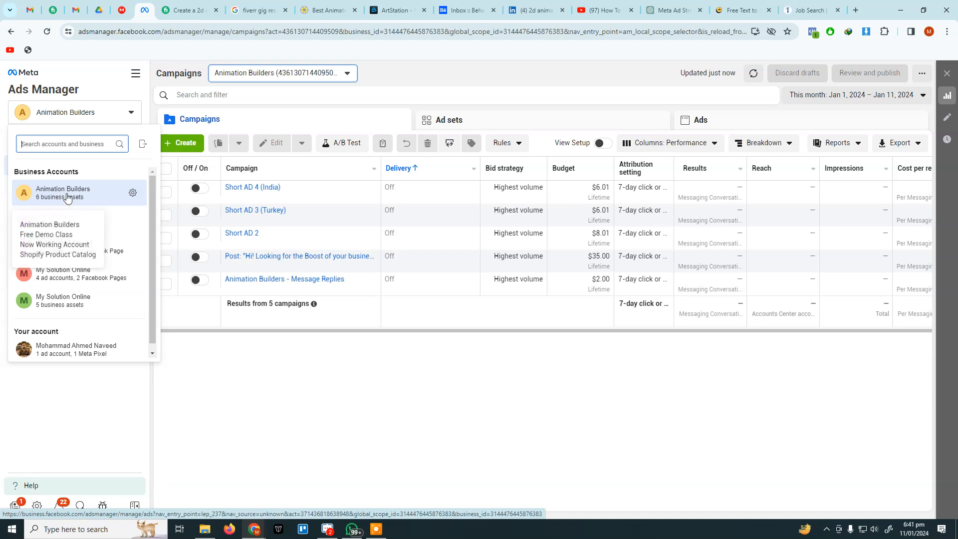
pyautogui.click(132, 197)
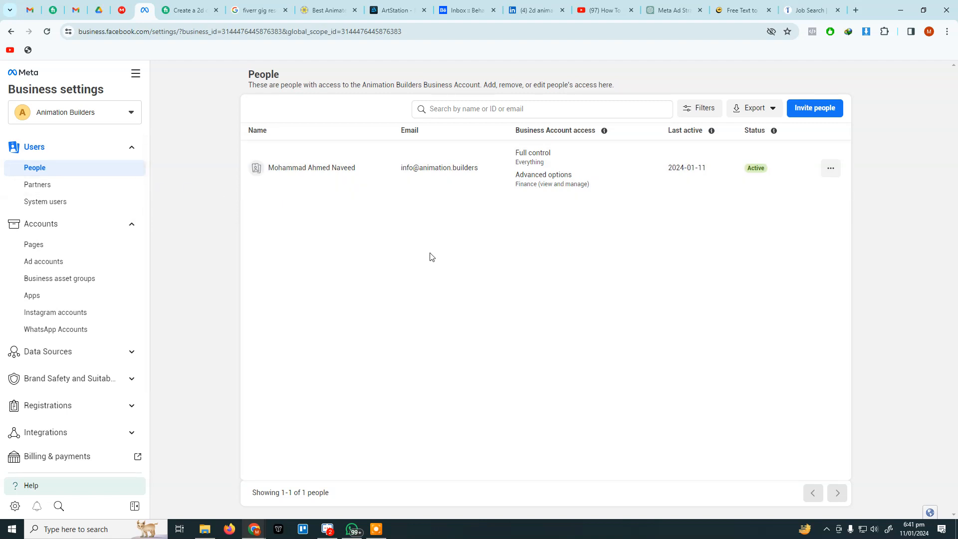
pyautogui.scroll(-2, 67, 319)
pyautogui.scroll(2, 67, 413)
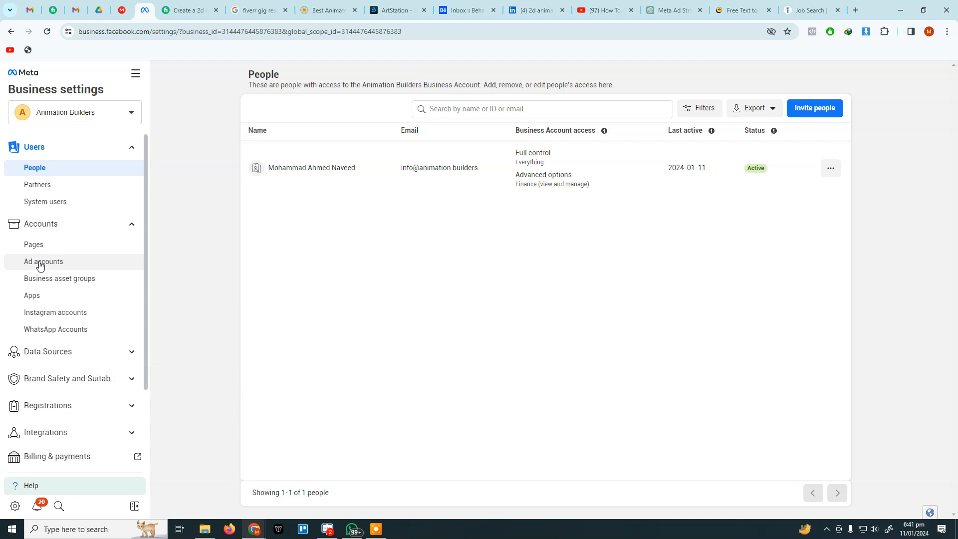
pyautogui.click(40, 265)
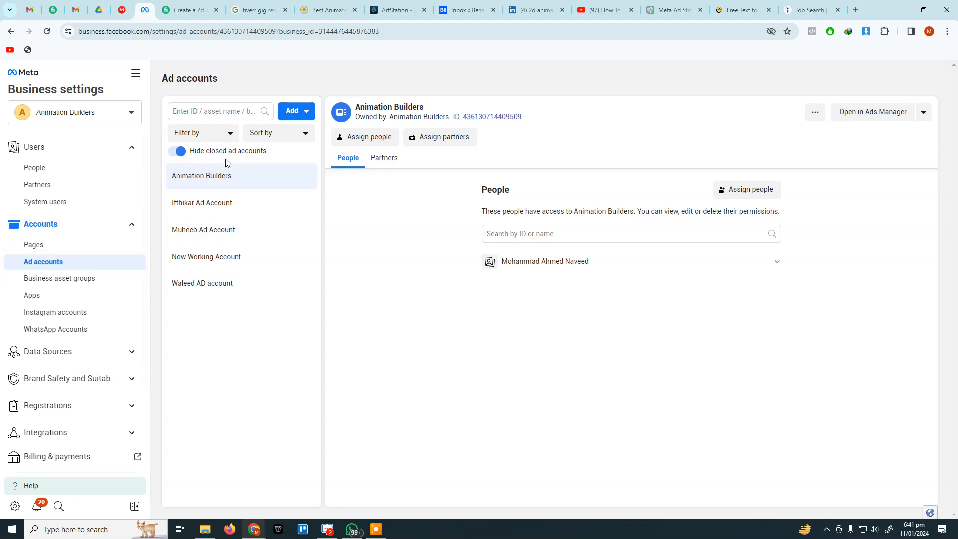
pyautogui.click(308, 119)
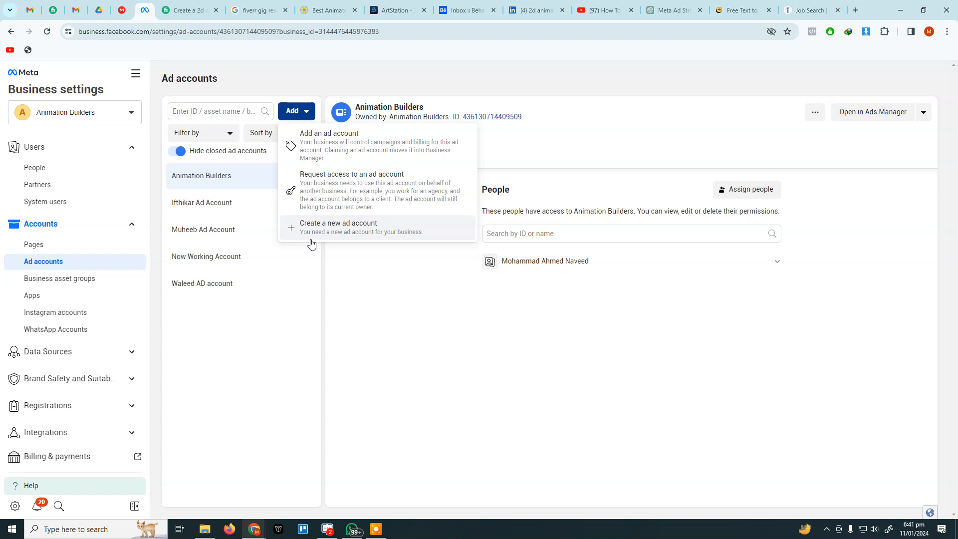
# Return to Ads Manager, switch to the fourth ad account under My Solution Online and dismiss the sales preset offer
pyautogui.click(135, 73)
pyautogui.click(181, 134)
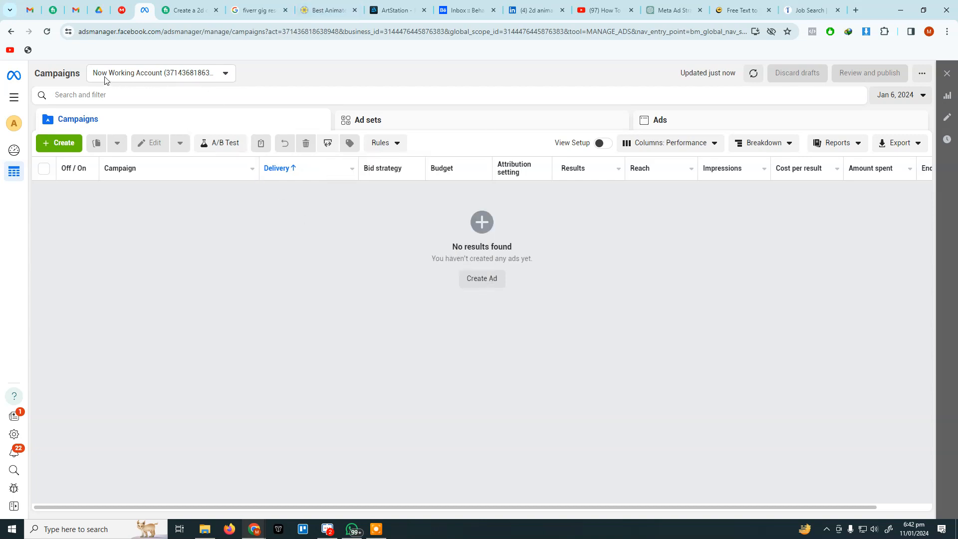
pyautogui.click(168, 79)
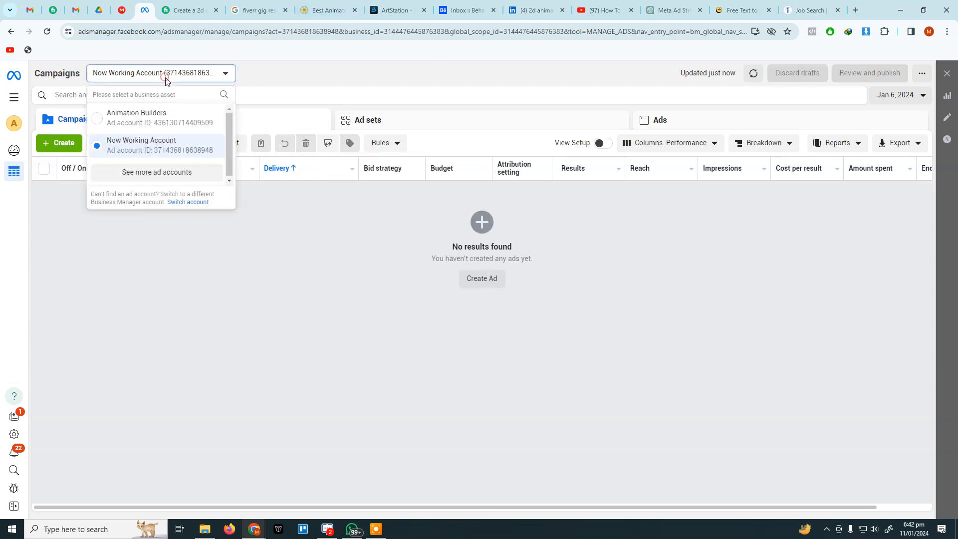
pyautogui.click(155, 178)
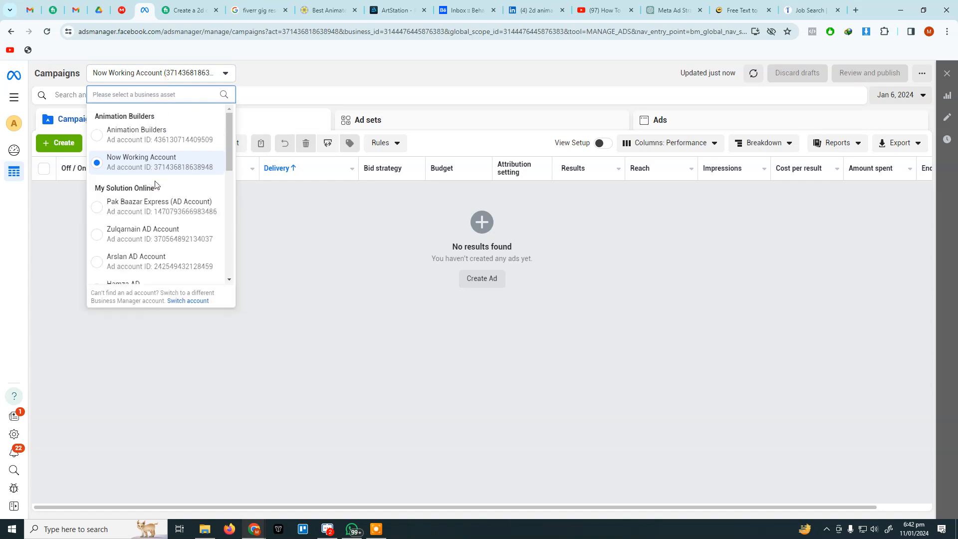
pyautogui.scroll(-1, 156, 185)
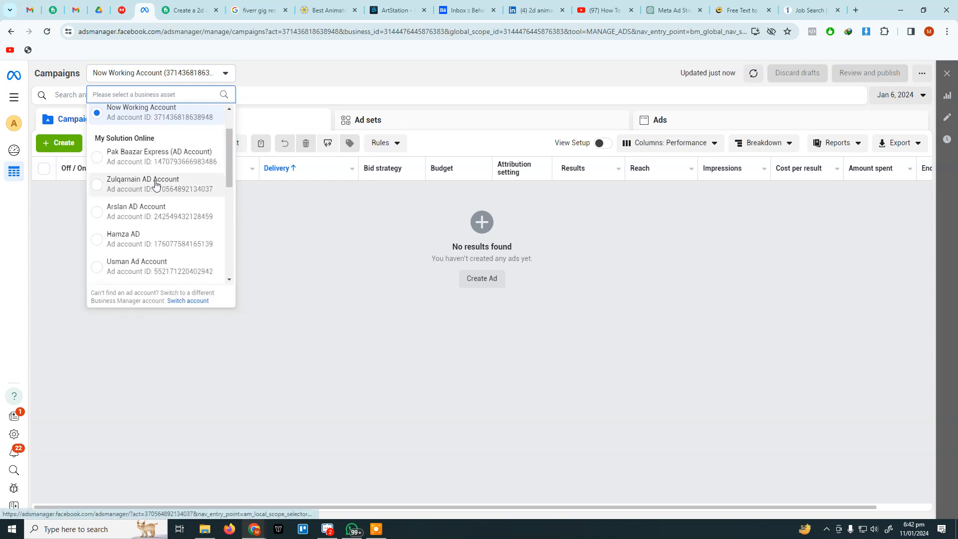
pyautogui.click(136, 234)
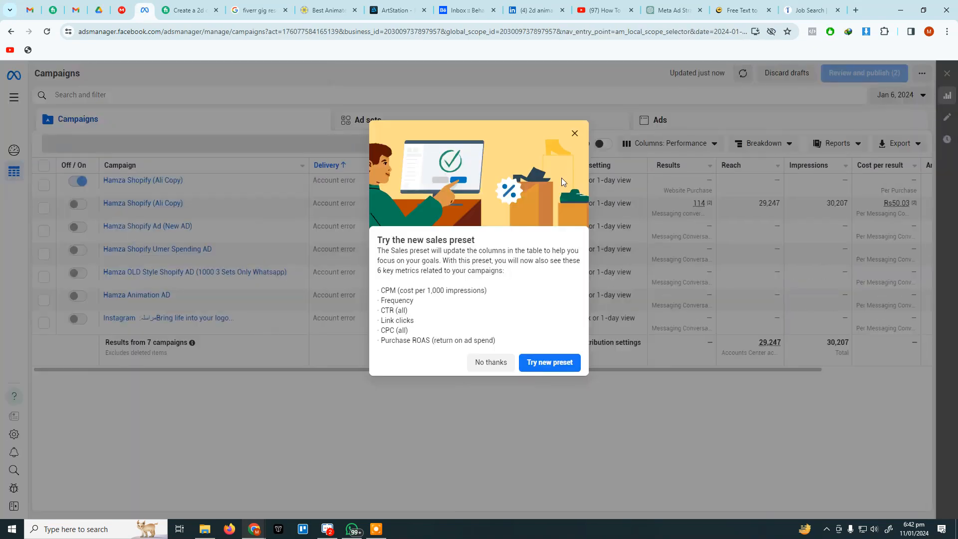
pyautogui.click(575, 134)
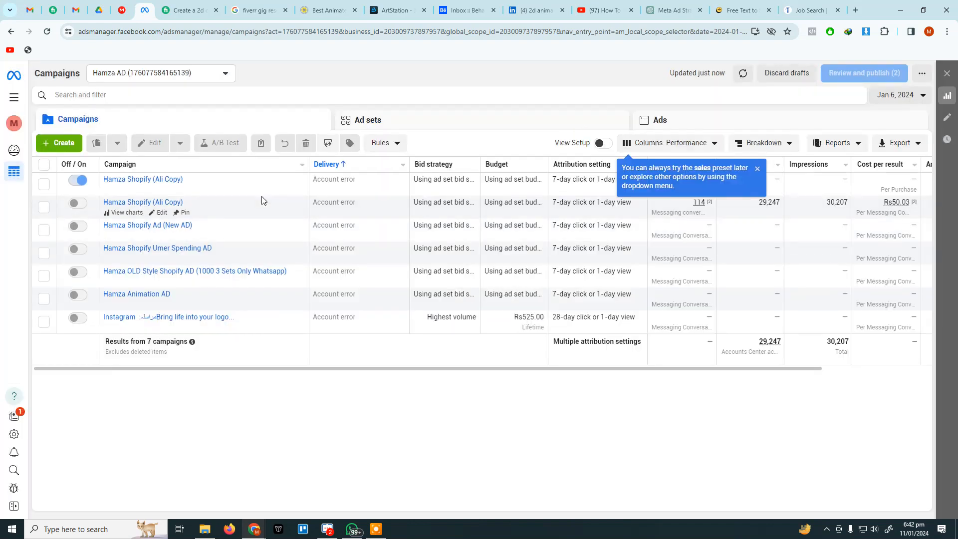
# Set the campaign date range to Maximum and review the results and amount spent per campaign
pyautogui.moveTo(261, 368); pyautogui.dragTo(486, 374)
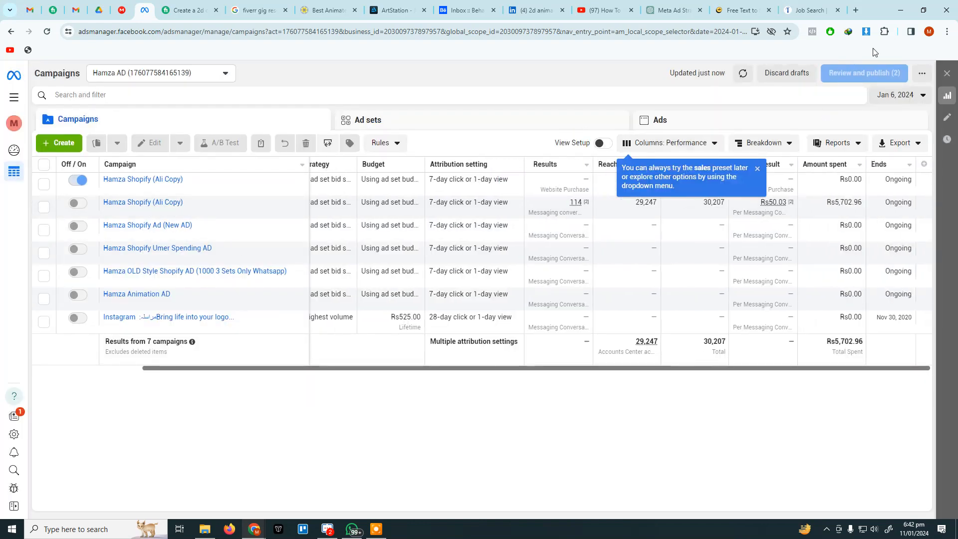
pyautogui.click(898, 95)
pyautogui.click(886, 136)
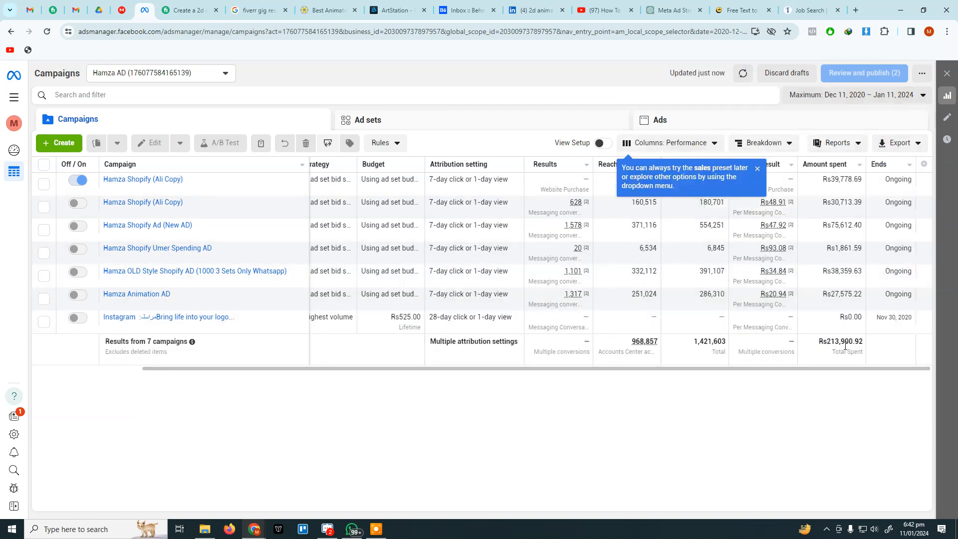
pyautogui.moveTo(449, 369); pyautogui.dragTo(363, 394)
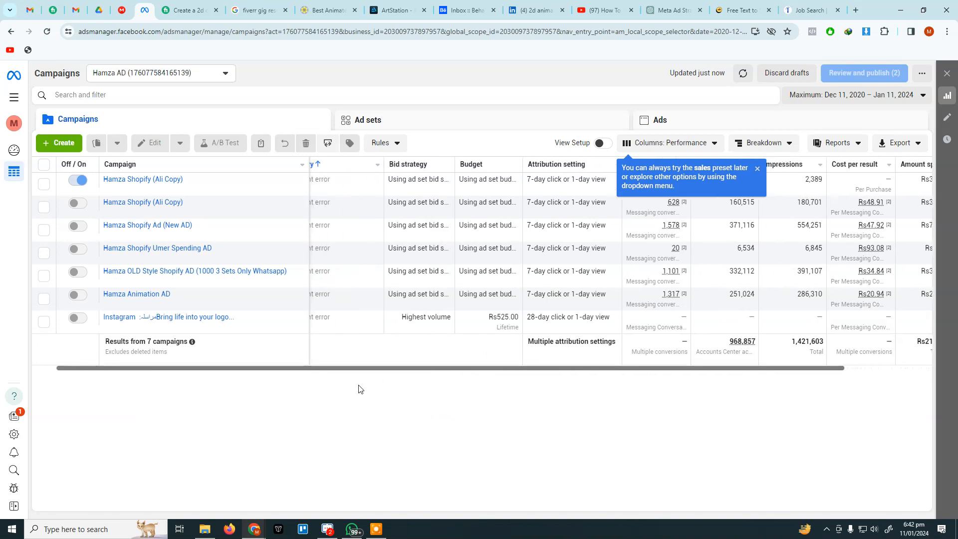
# Switch to the Now Working Account of Animation Builders and display its campaigns and ads levels
pyautogui.click(195, 79)
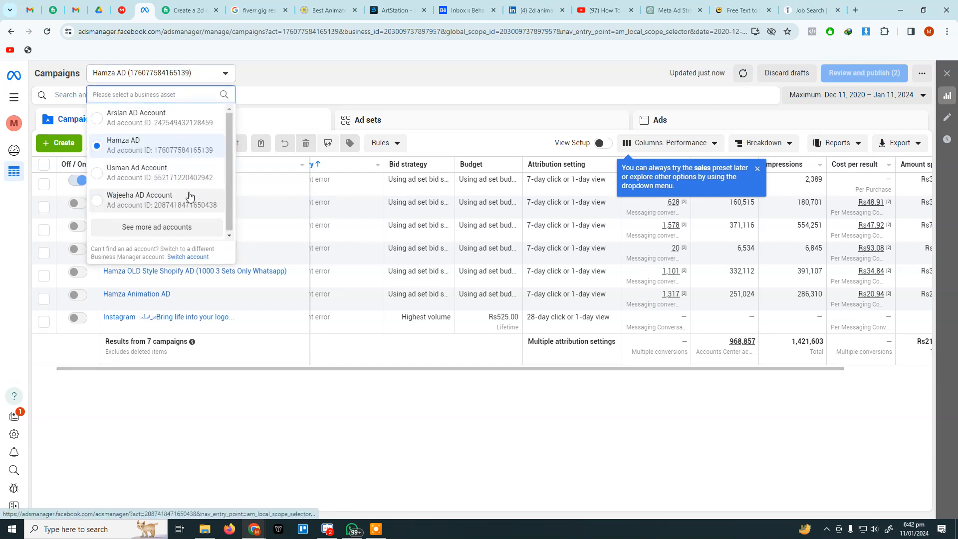
pyautogui.click(145, 228)
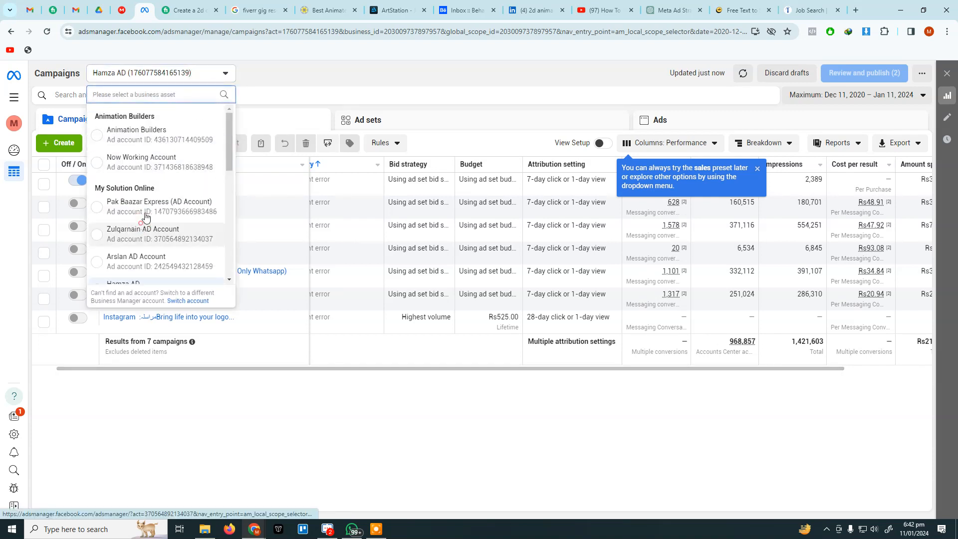
pyautogui.click(161, 170)
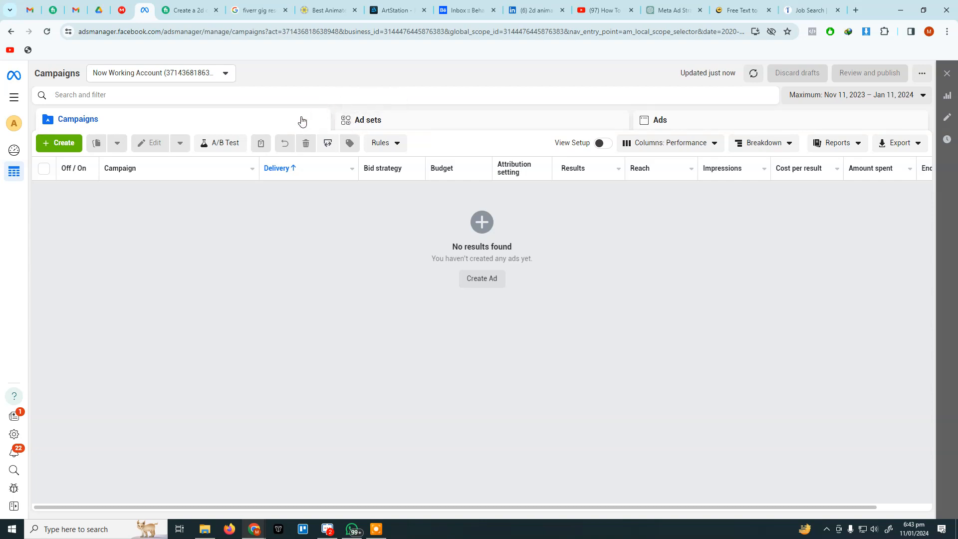
pyautogui.click(662, 120)
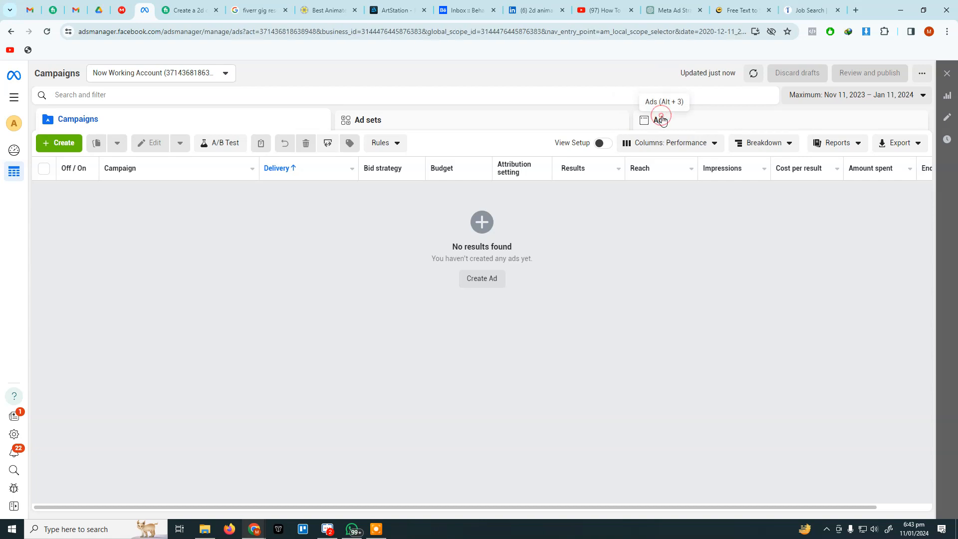
pyautogui.click(159, 122)
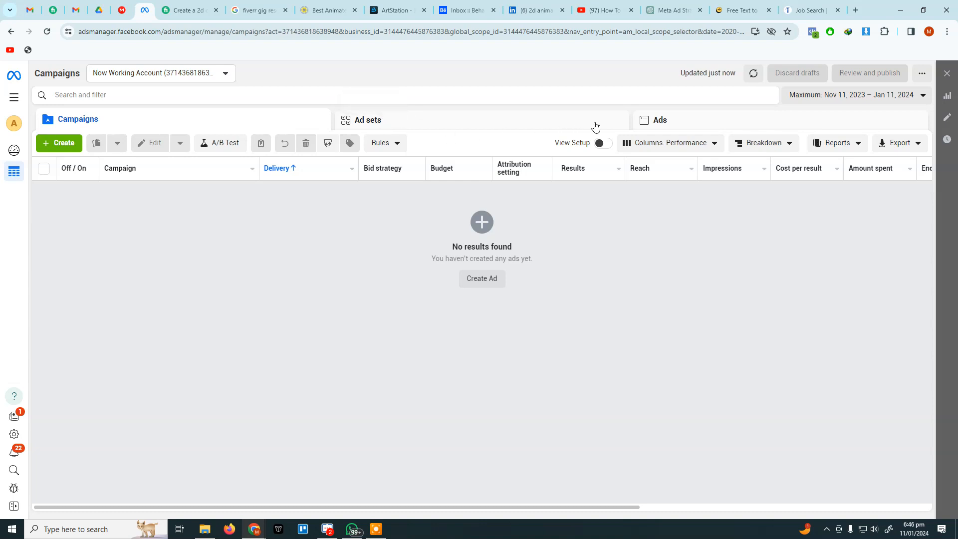
pyautogui.click(652, 121)
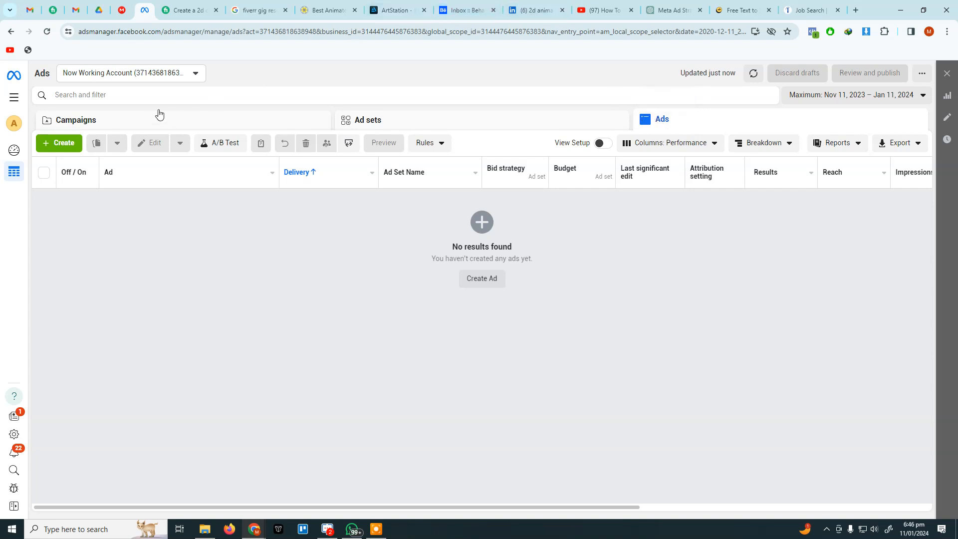
# Switch to the Pak Baazar Express ad account and open the HALF FINGER GLOVES campaign down to the ads of its birthdays ad set
pyautogui.click(159, 82)
pyautogui.click(153, 170)
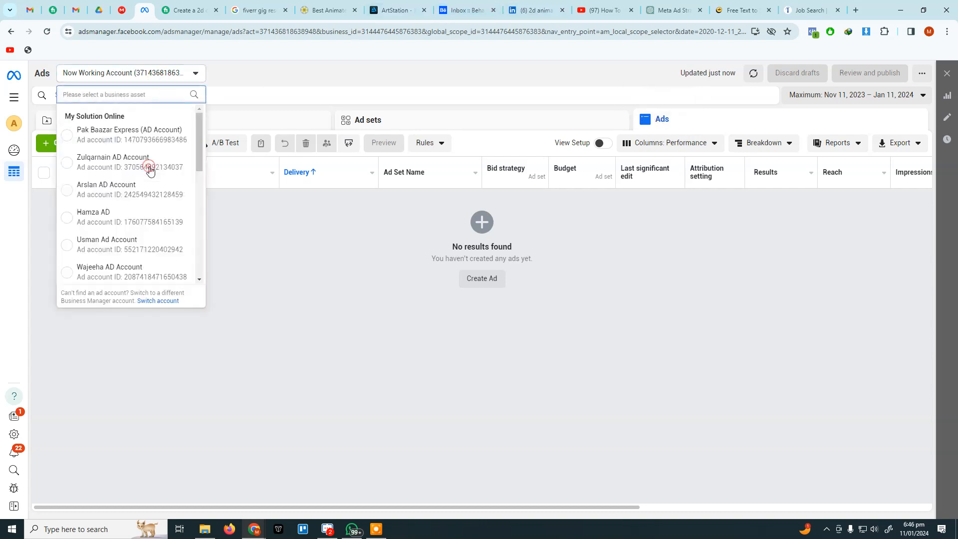
pyautogui.click(149, 133)
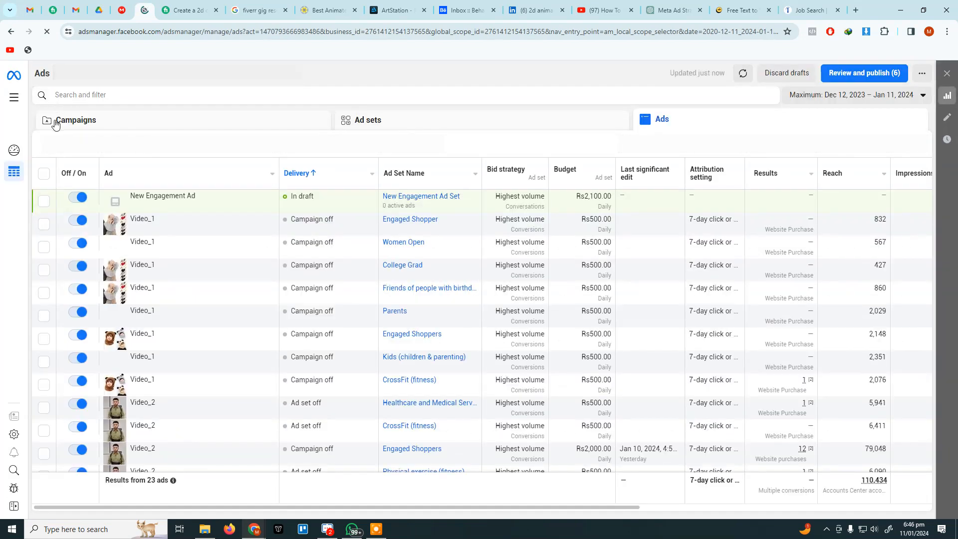
pyautogui.click(85, 121)
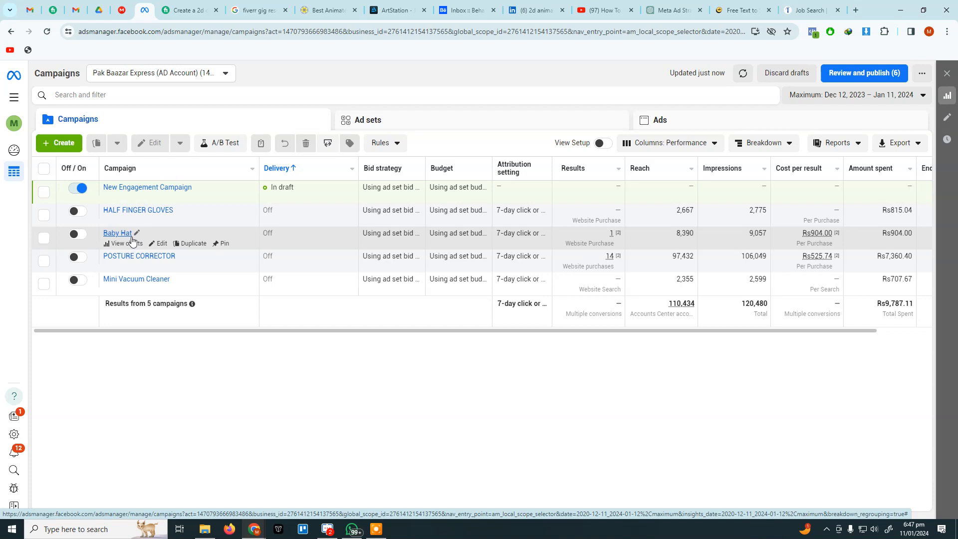
pyautogui.click(118, 213)
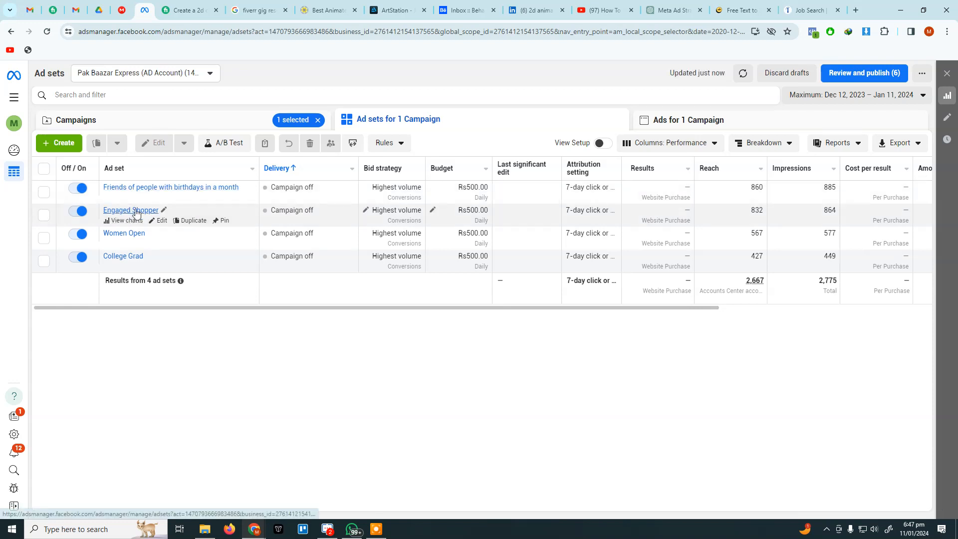
pyautogui.click(146, 192)
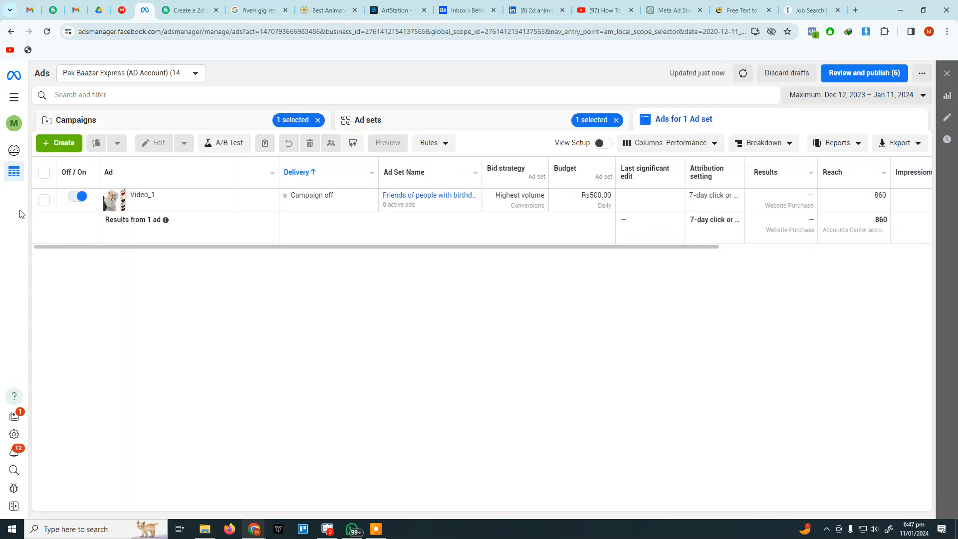
# Switch the ad account back to the Now Working Account under Animation Builders
pyautogui.click(164, 74)
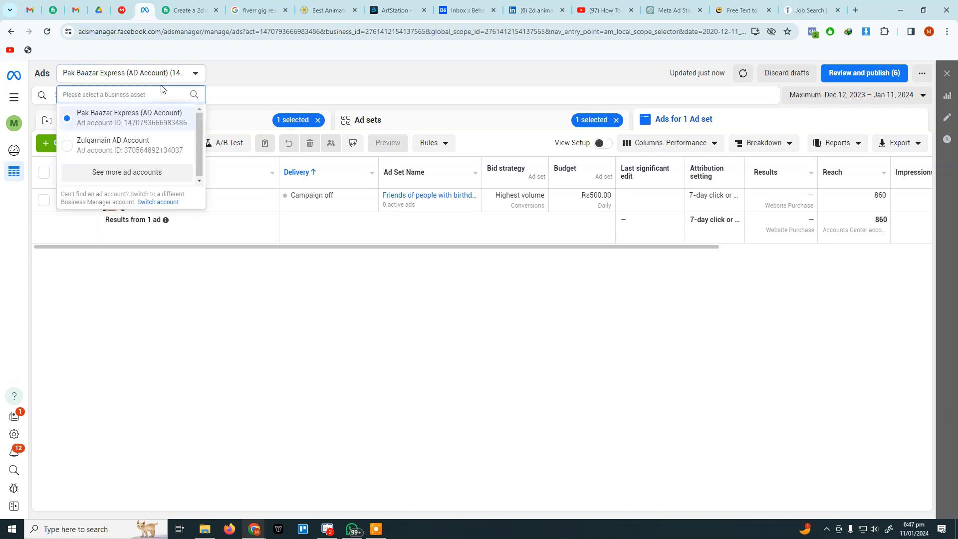
pyautogui.click(127, 172)
pyautogui.scroll(-1, 129, 222)
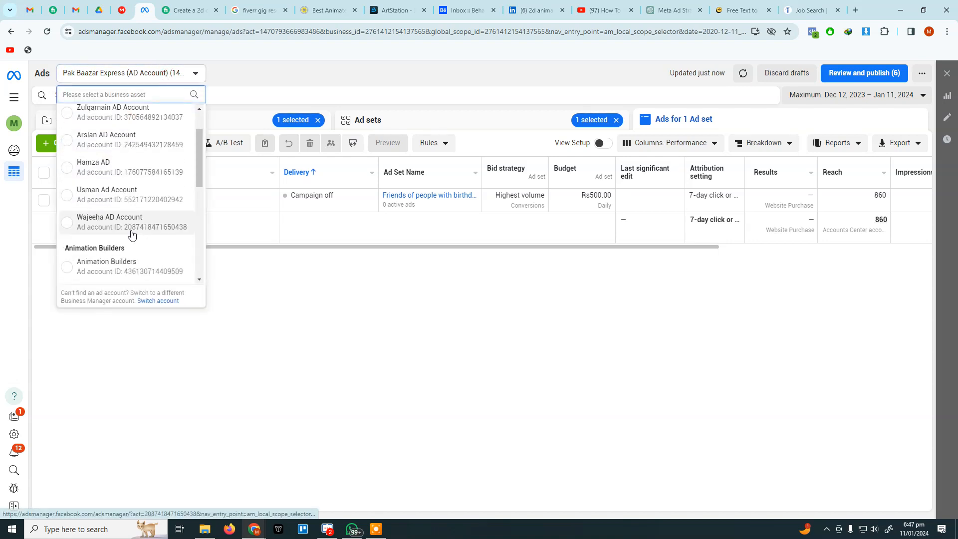
pyautogui.scroll(-1, 119, 221)
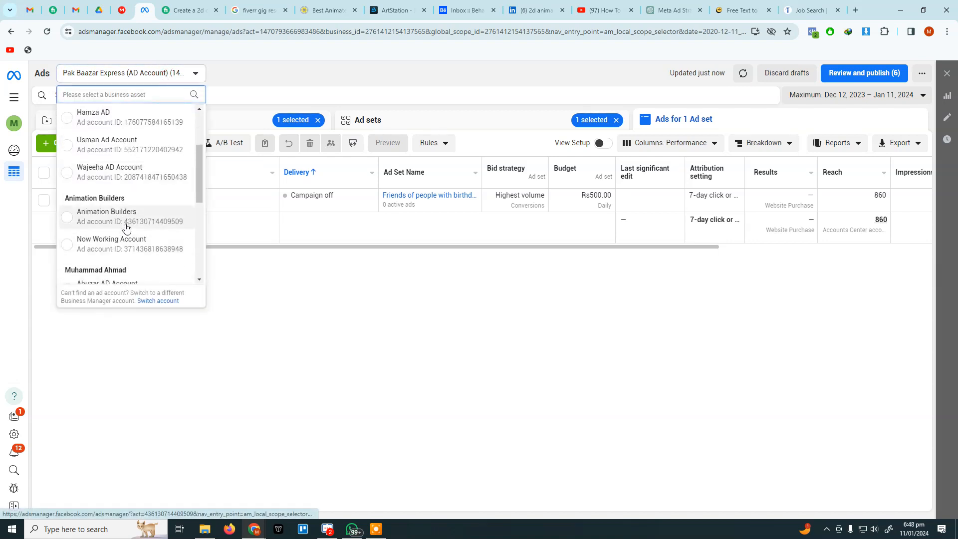
pyautogui.click(125, 244)
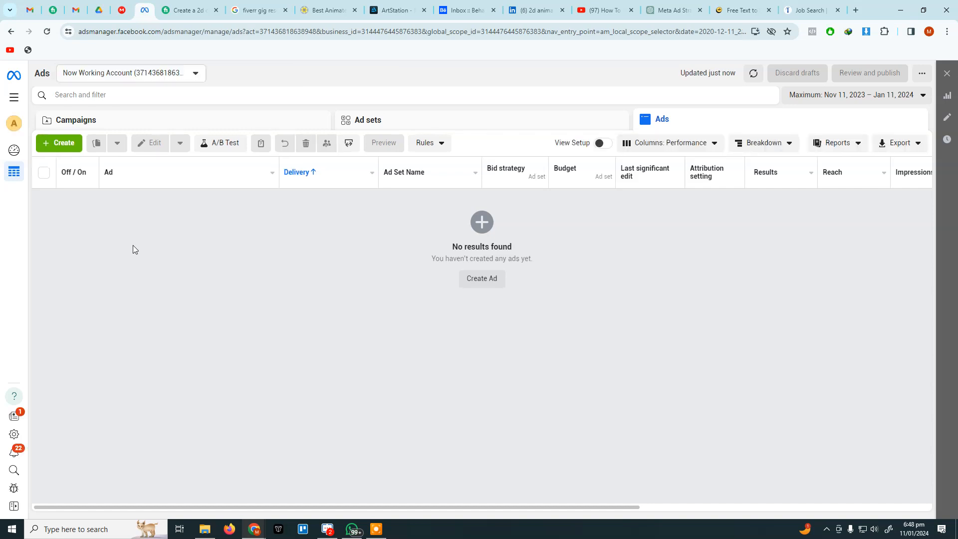
# Create a new auction campaign with the Engagement objective and continue to its setup
pyautogui.click(74, 150)
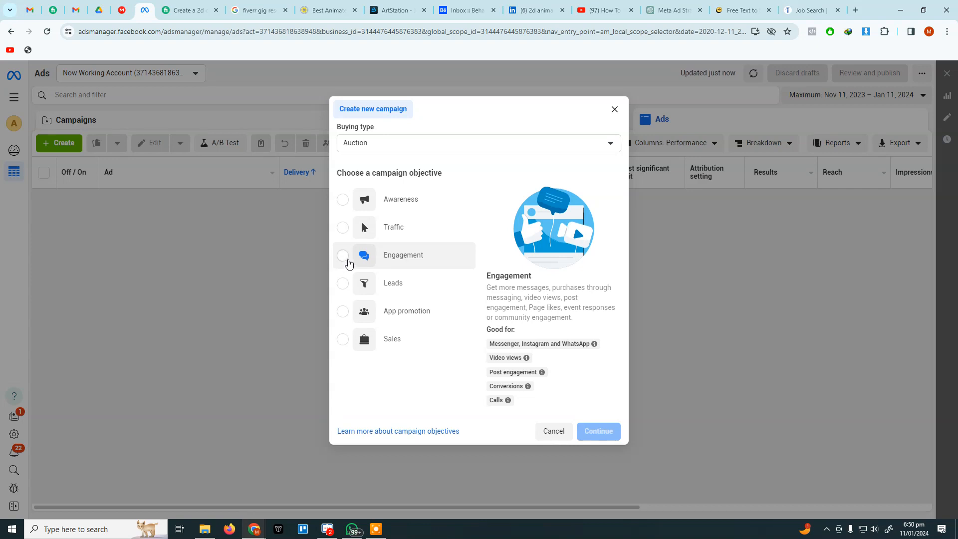
pyautogui.click(345, 256)
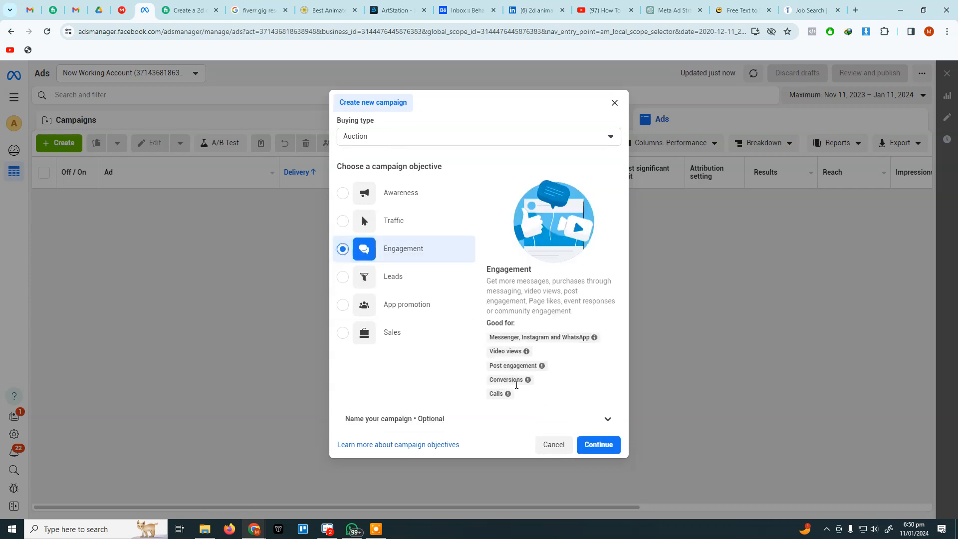
pyautogui.click(581, 446)
pyautogui.moveTo(505, 393)
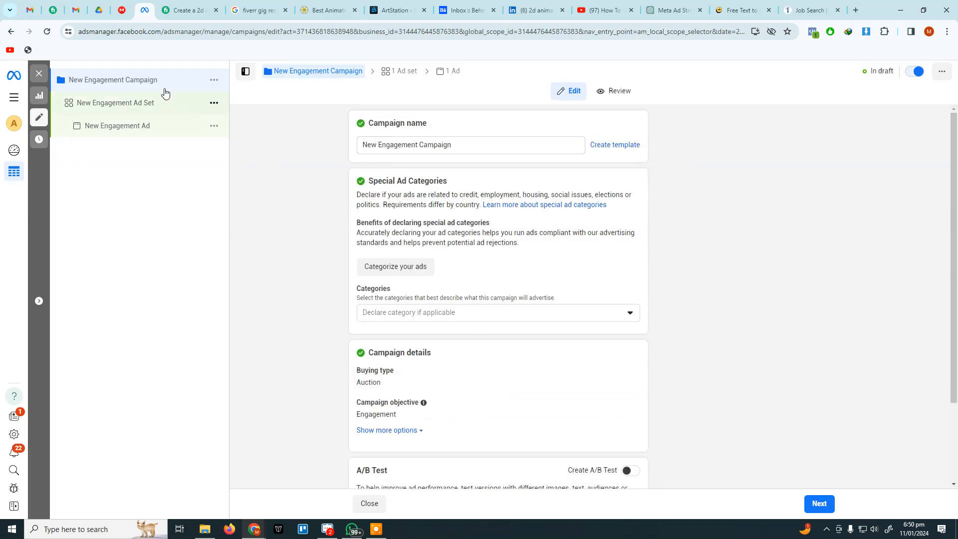
# Rename the campaign as Logo Animation
pyautogui.click(396, 144)
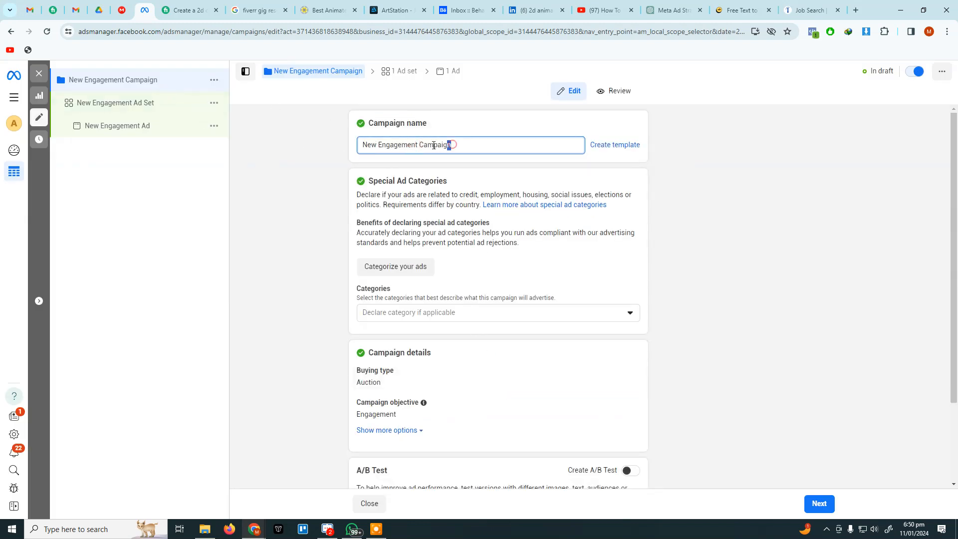
pyautogui.moveTo(452, 145); pyautogui.dragTo(351, 148)
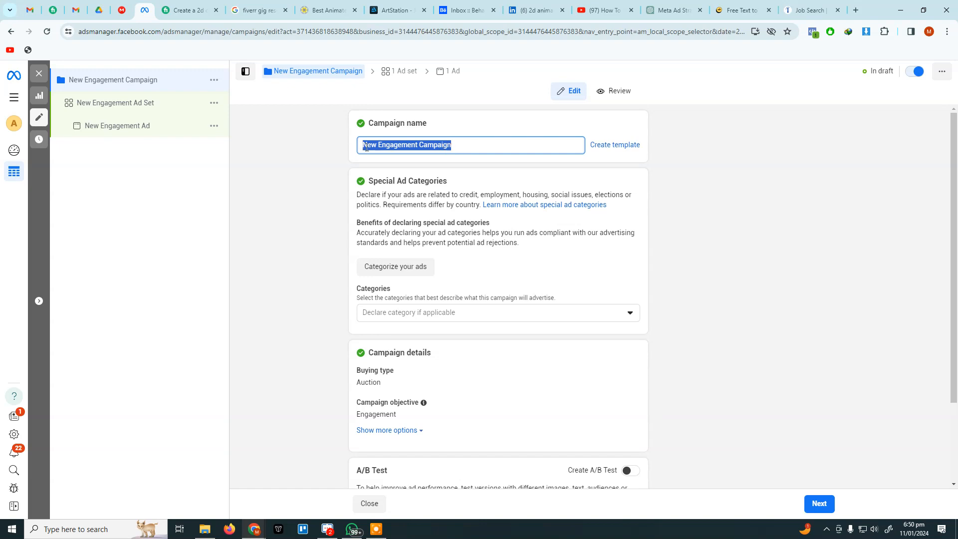
pyautogui.write('Logo A')
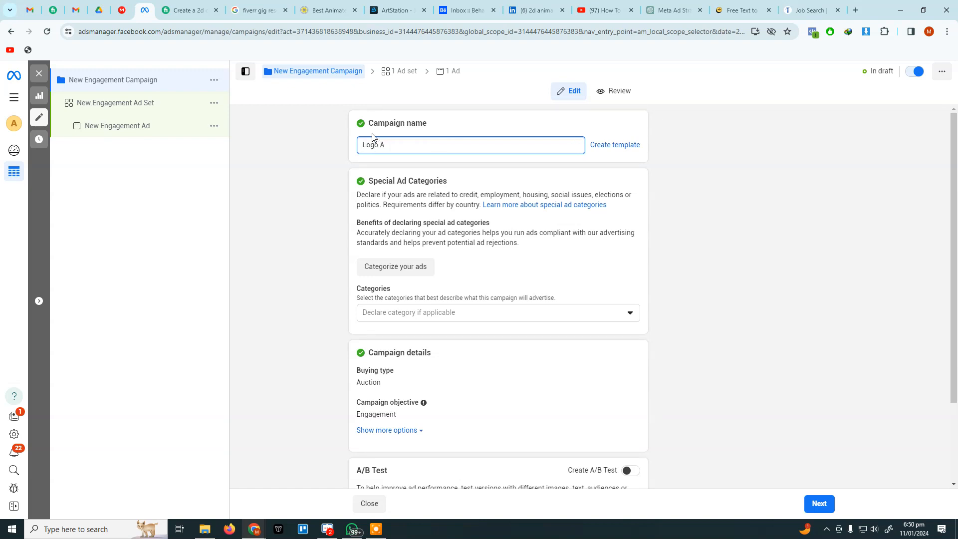
pyautogui.write('nimation')
pyautogui.click(327, 157)
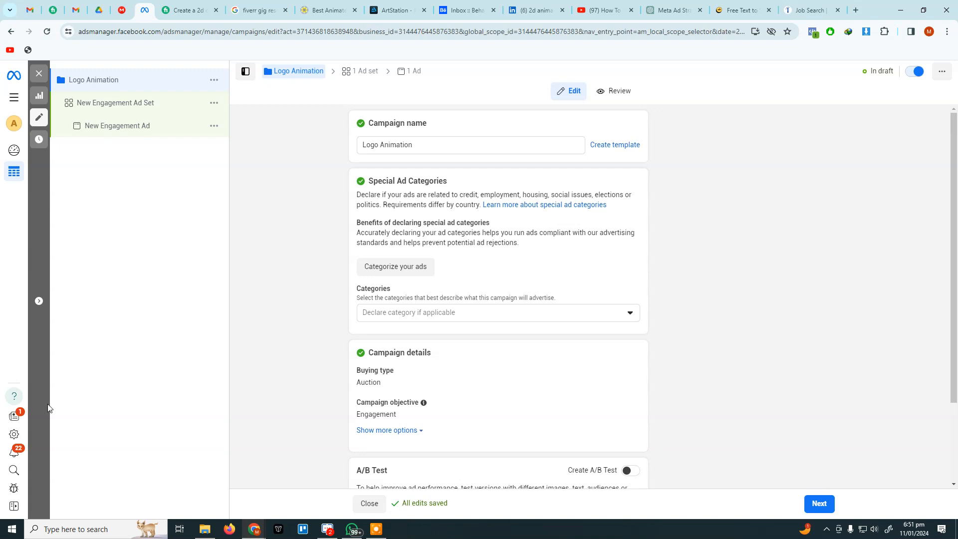
# Proceed from the campaign settings to the ad set and rename it as Business
pyautogui.scroll(-2, 478, 248)
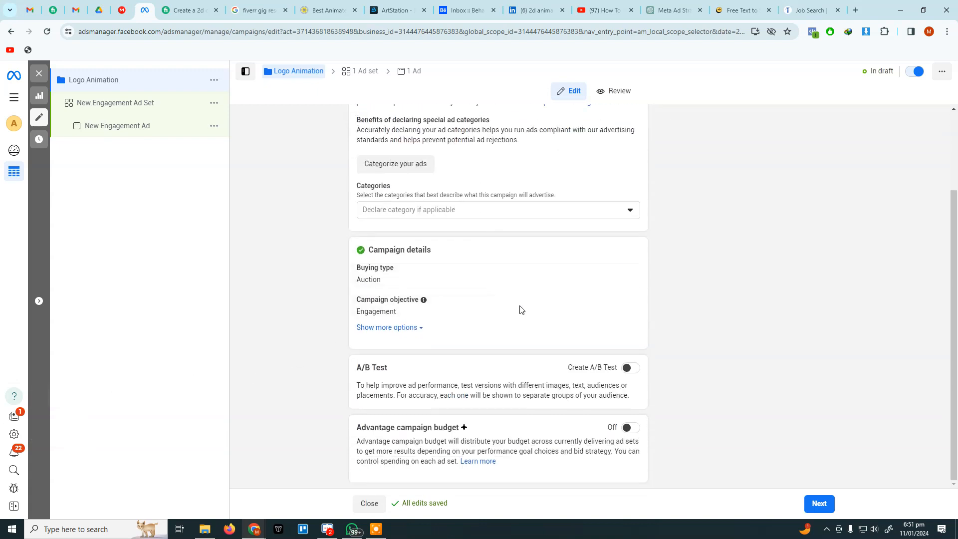
pyautogui.click(819, 504)
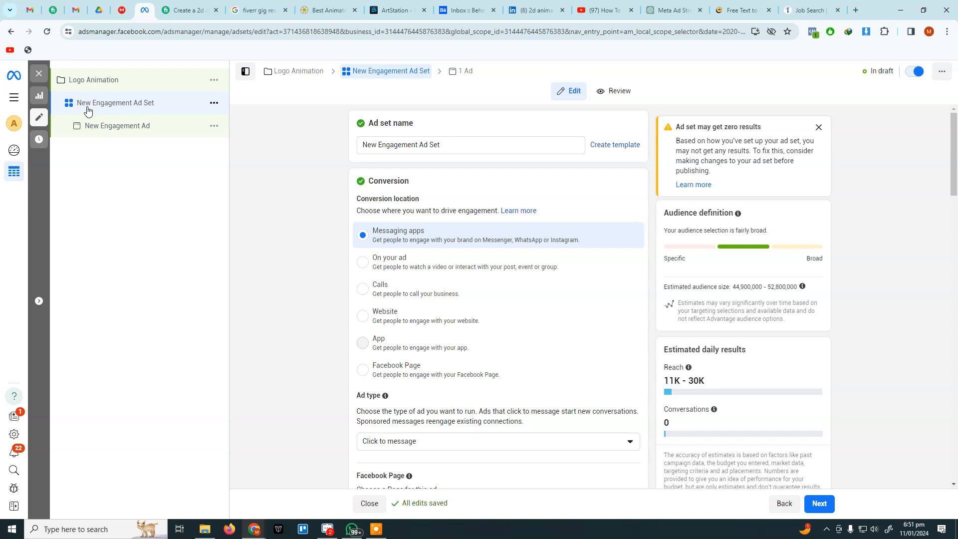
pyautogui.moveTo(574, 146); pyautogui.dragTo(361, 148)
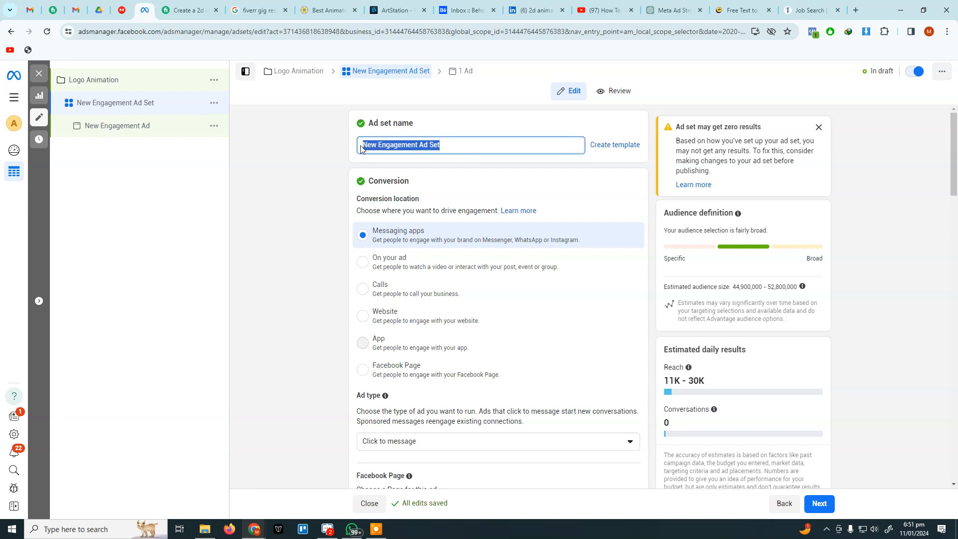
pyautogui.write('Business')
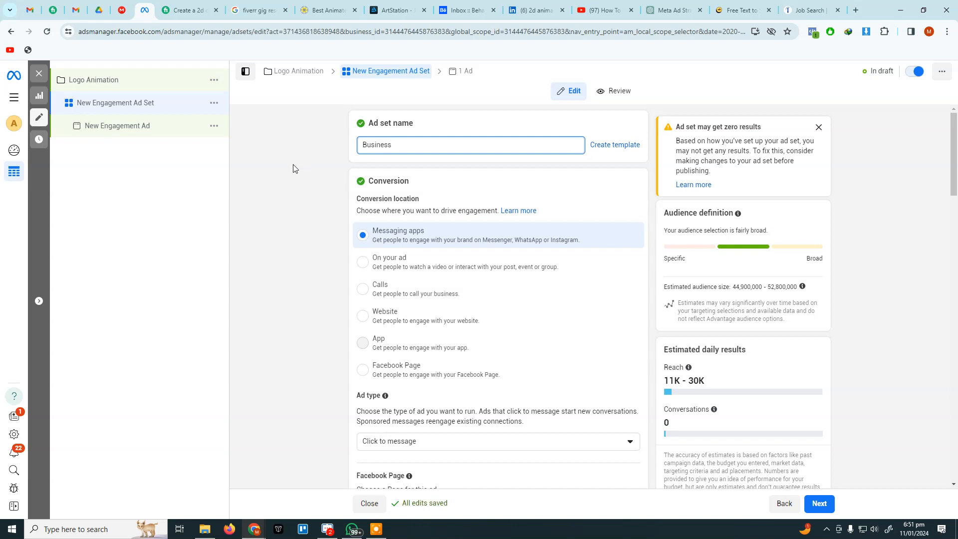
pyautogui.click(299, 162)
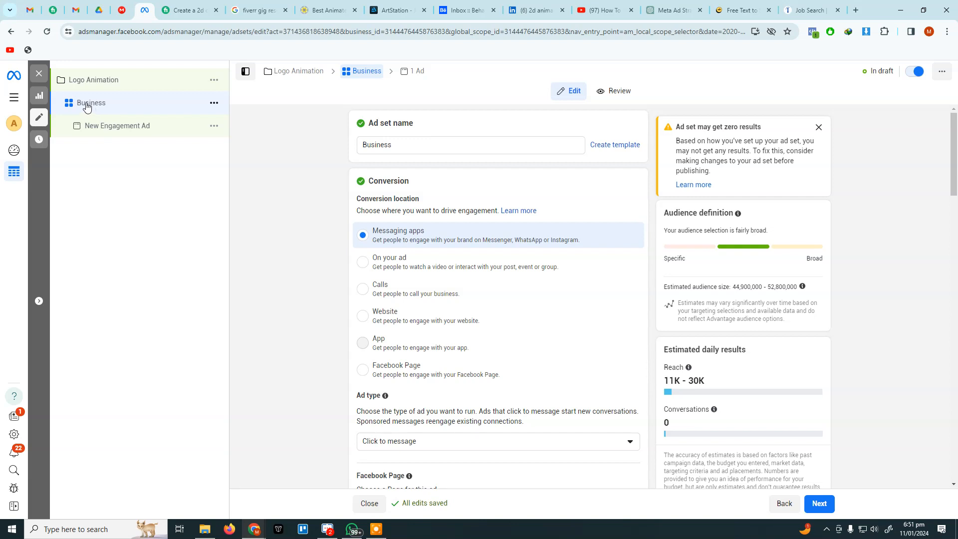
# Try the conversion locations On your ad, Calls, Website and Facebook Page, and return the ad set to Messaging apps
pyautogui.scroll(-1, 359, 215)
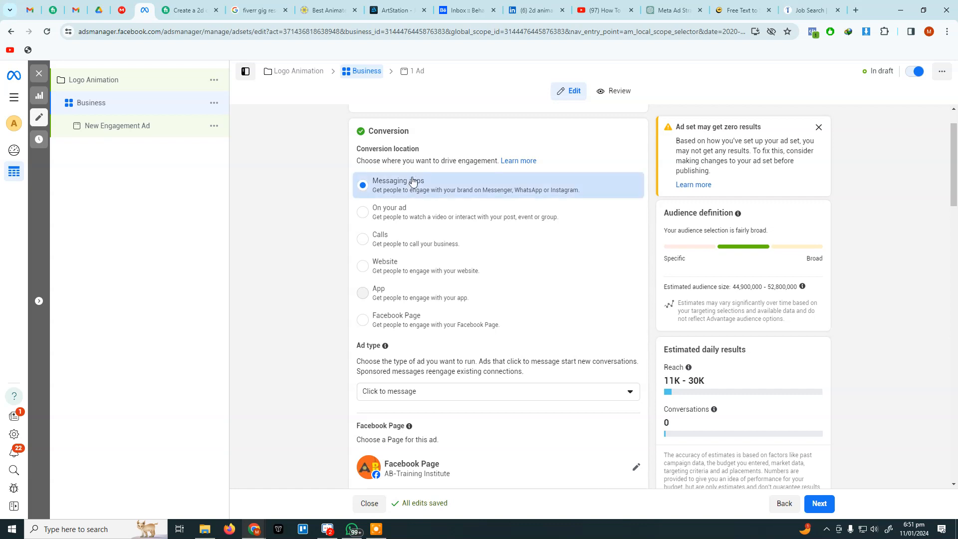
pyautogui.click(398, 209)
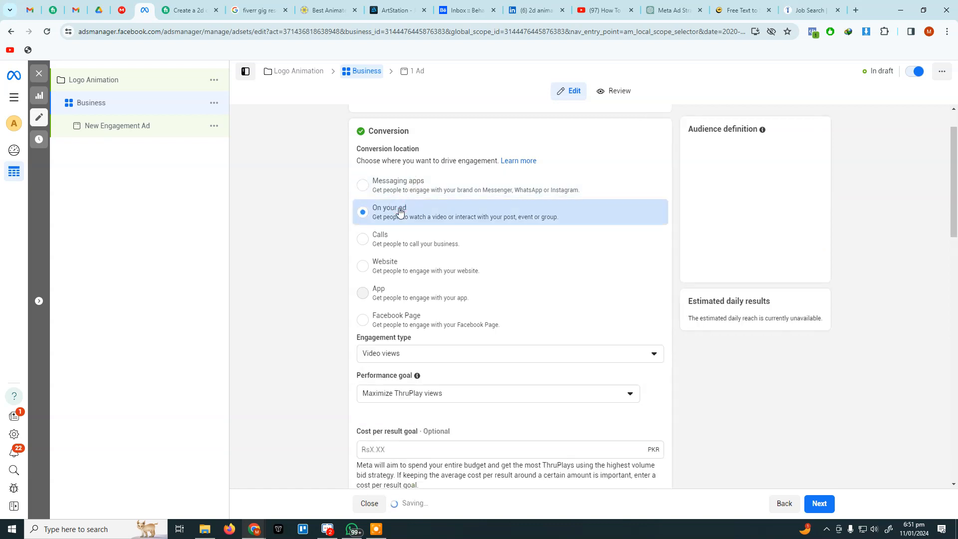
pyautogui.click(392, 238)
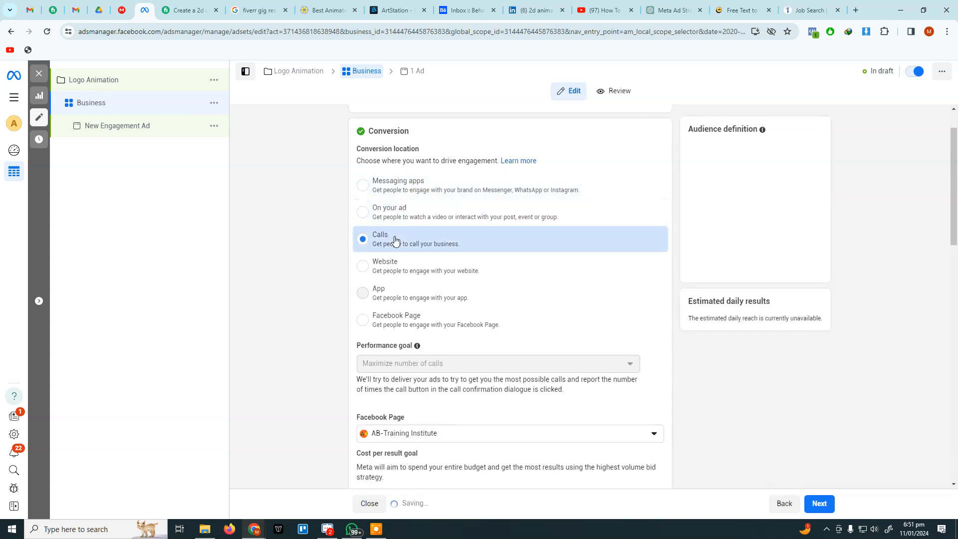
pyautogui.click(393, 262)
pyautogui.click(393, 322)
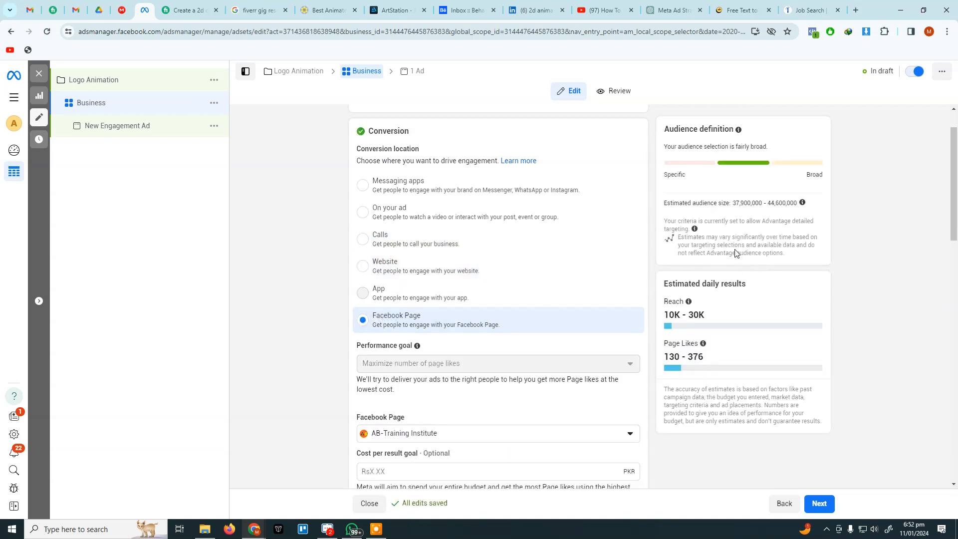
pyautogui.click(368, 194)
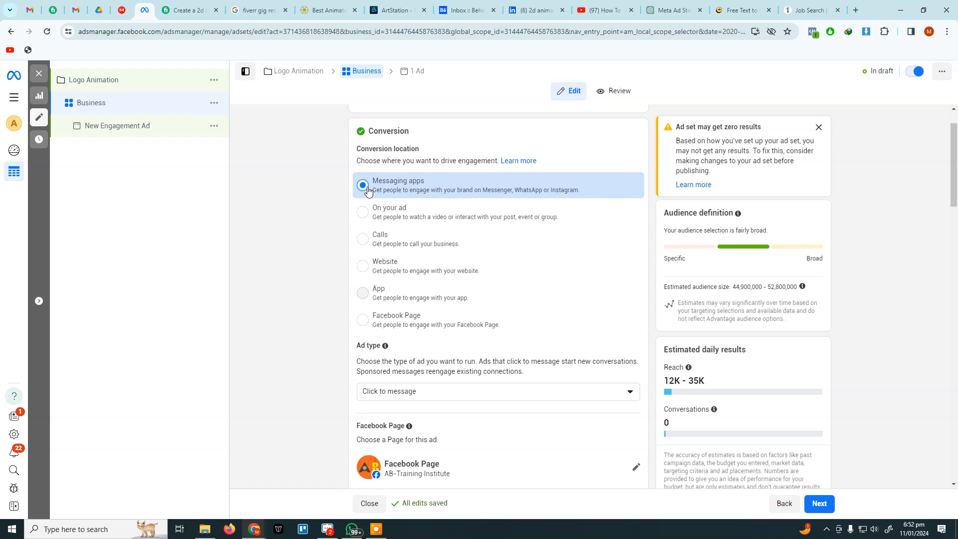
# Look at the available ad types for the ad set and keep Click to message
pyautogui.scroll(-3, 369, 189)
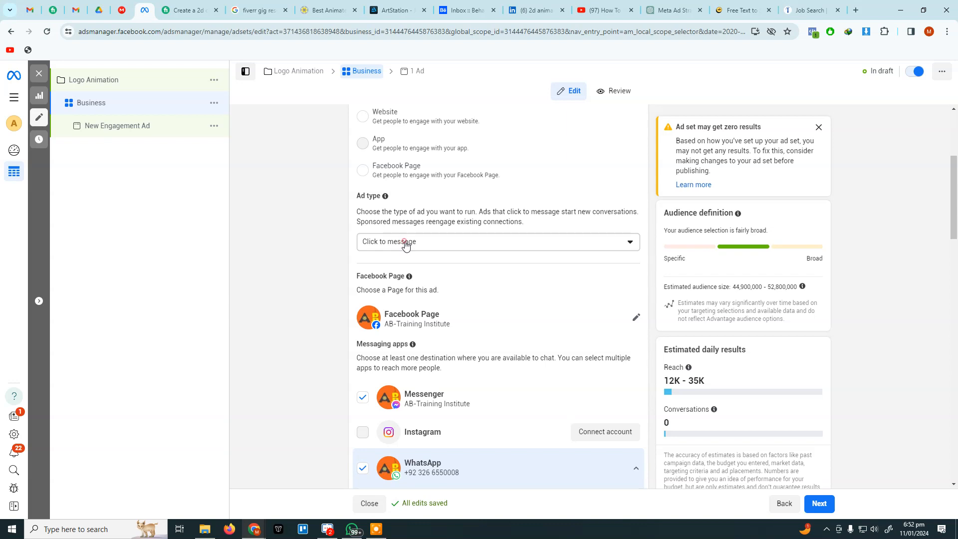
pyautogui.click(406, 244)
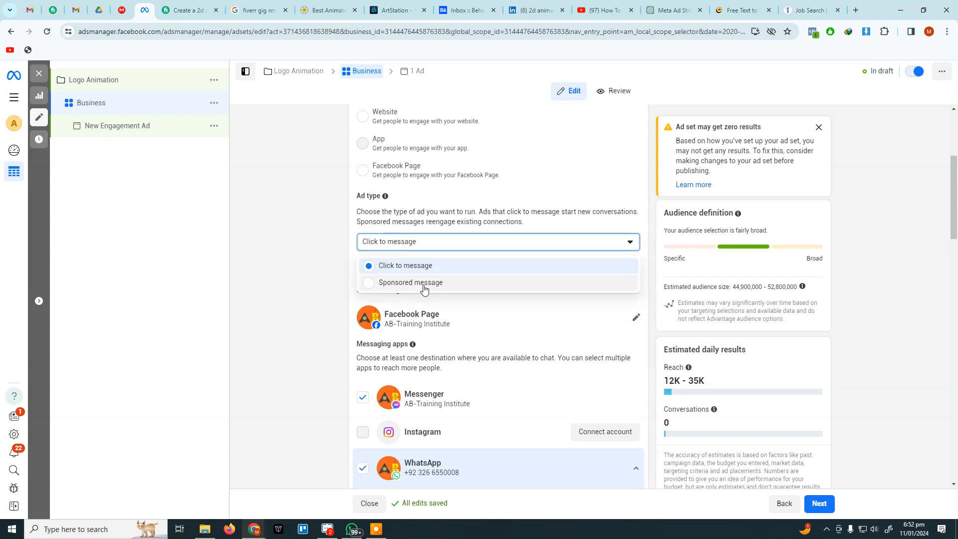
pyautogui.click(334, 272)
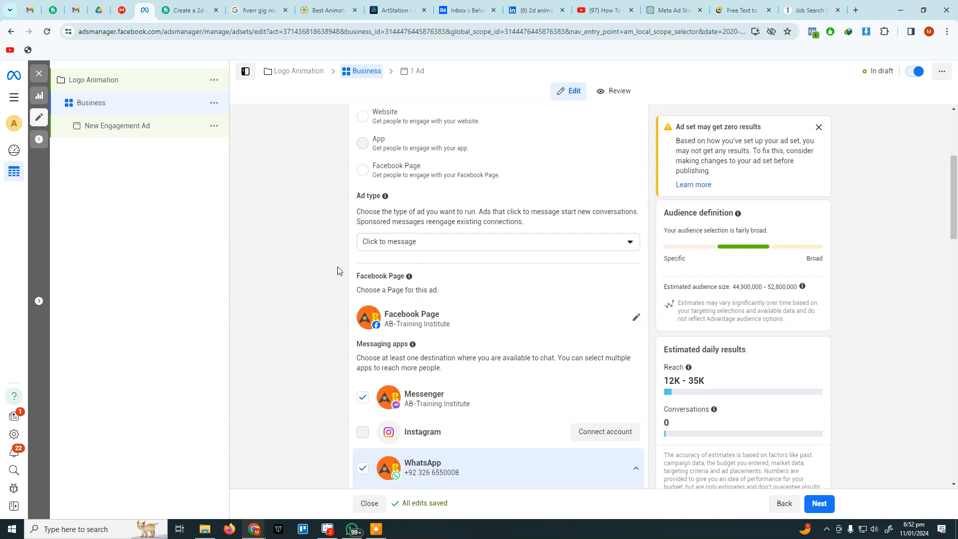
# Choose Animation Builders as the ad set's Facebook Page and review its Messenger, Instagram and WhatsApp destinations
pyautogui.scroll(-2, 324, 255)
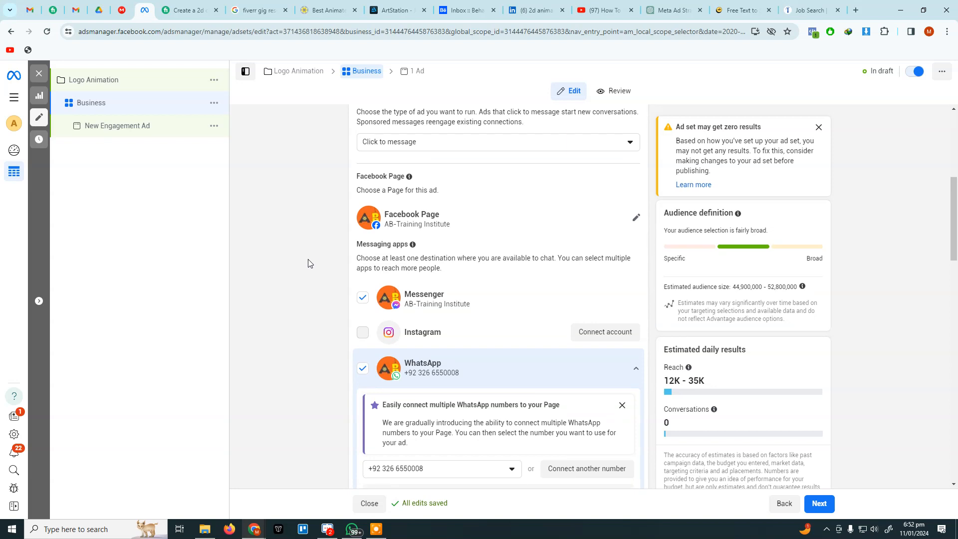
pyautogui.click(634, 220)
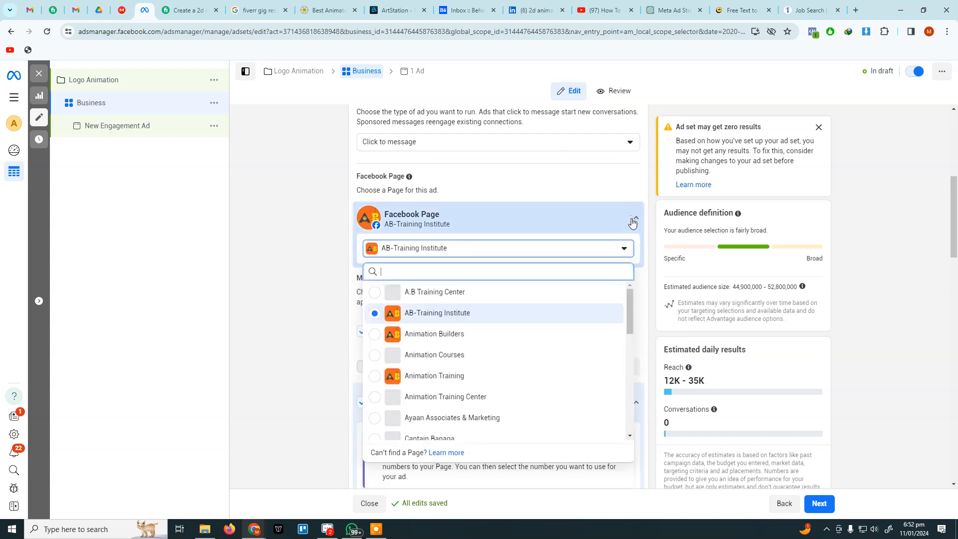
pyautogui.scroll(-6, 532, 330)
pyautogui.scroll(6, 530, 336)
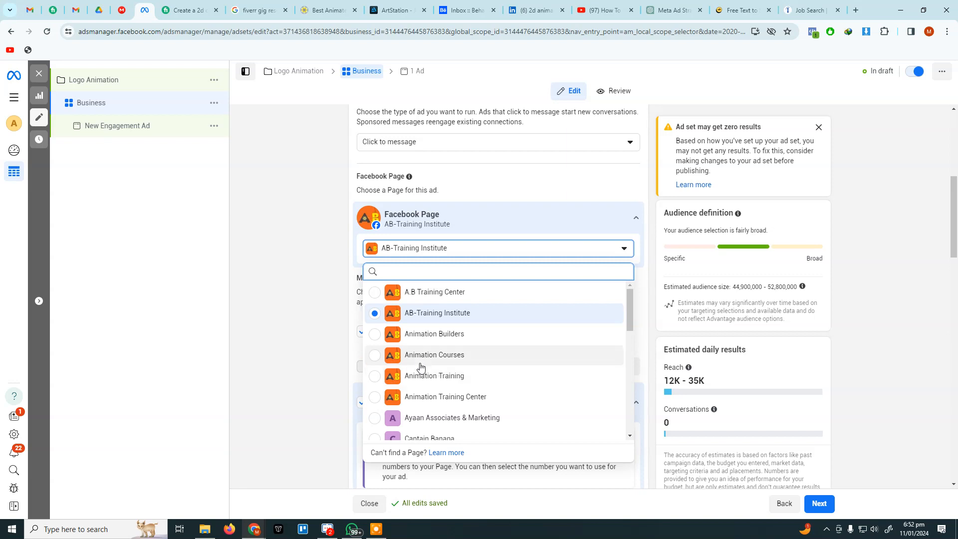
pyautogui.click(436, 334)
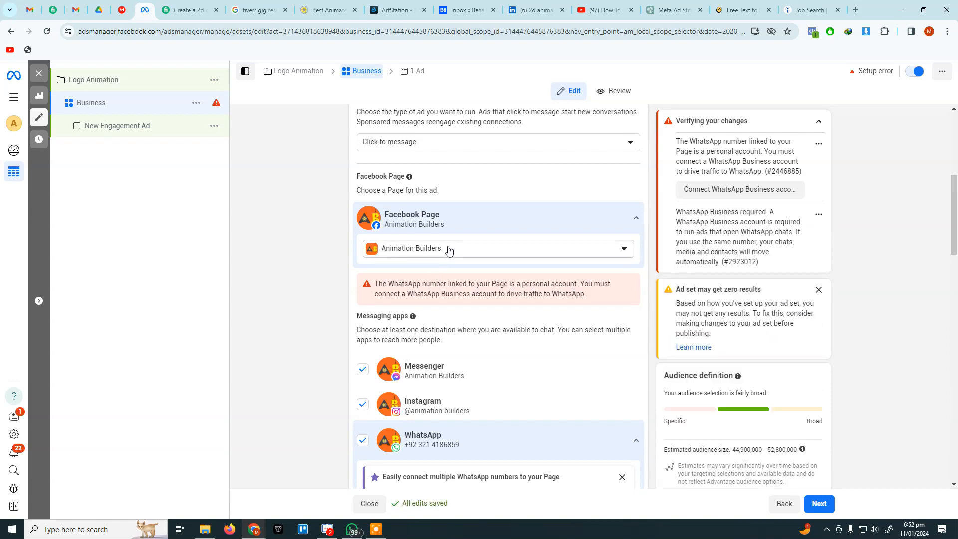
pyautogui.scroll(-2, 451, 278)
pyautogui.scroll(-1, 452, 279)
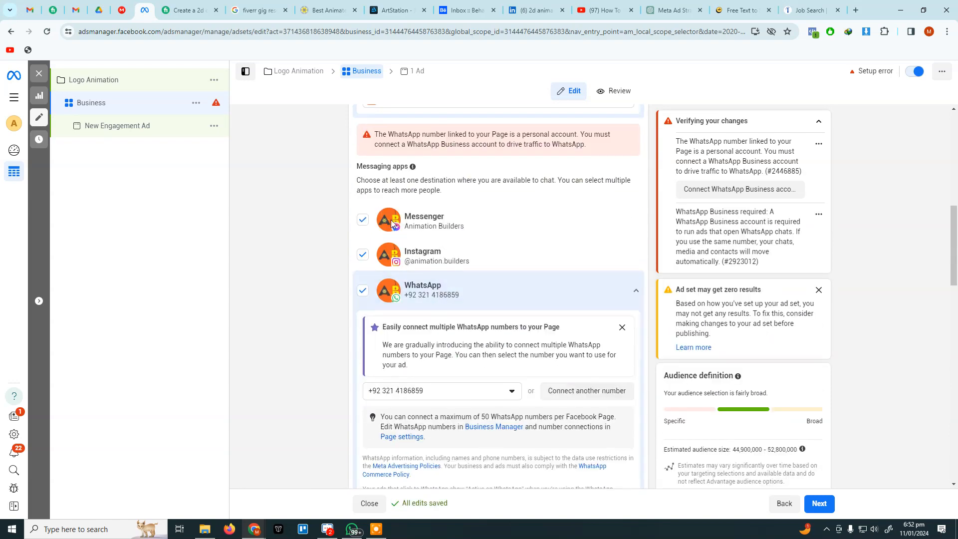
pyautogui.scroll(1, 392, 222)
pyautogui.scroll(1, 392, 222)
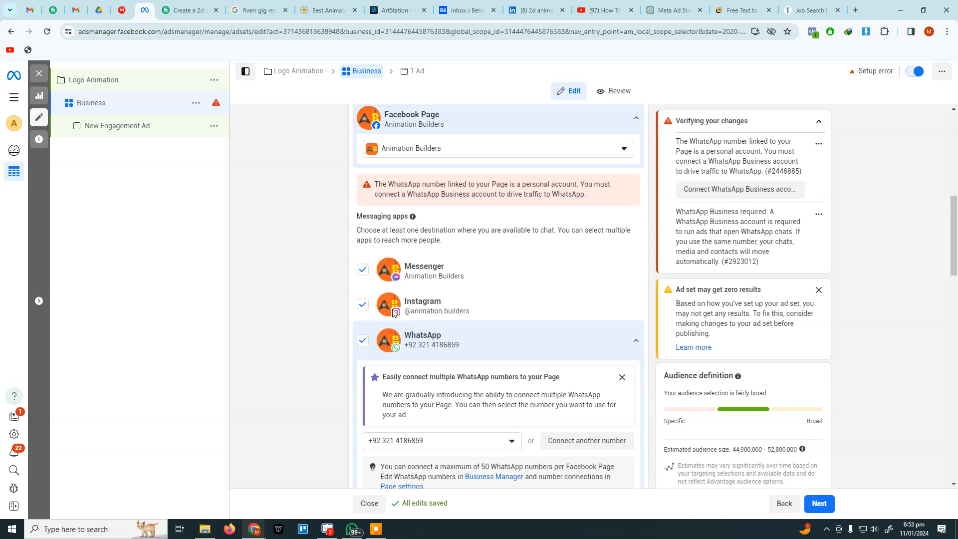
# Exclude Instagram from the ad set's messaging apps and look through the WhatsApp numbers available for the Page
pyautogui.click(362, 307)
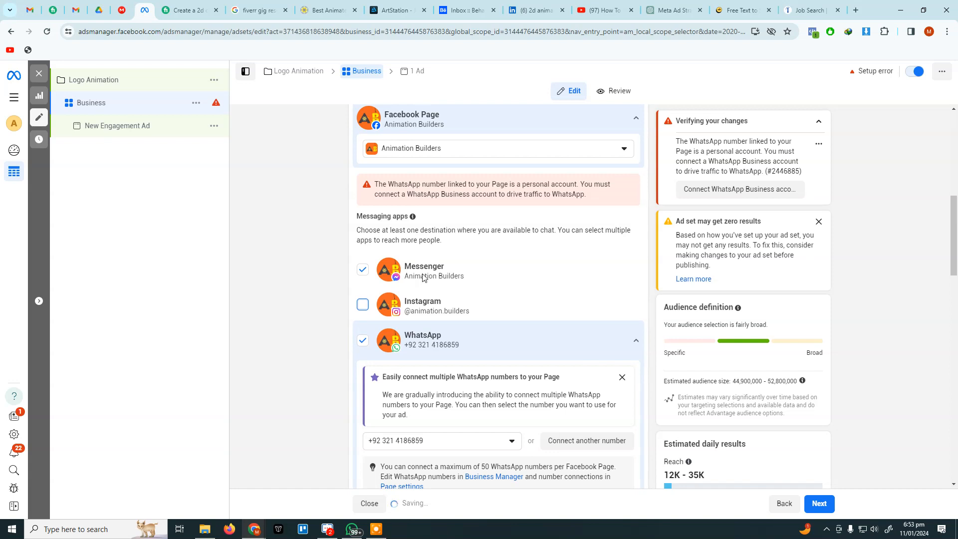
pyautogui.scroll(-2, 424, 268)
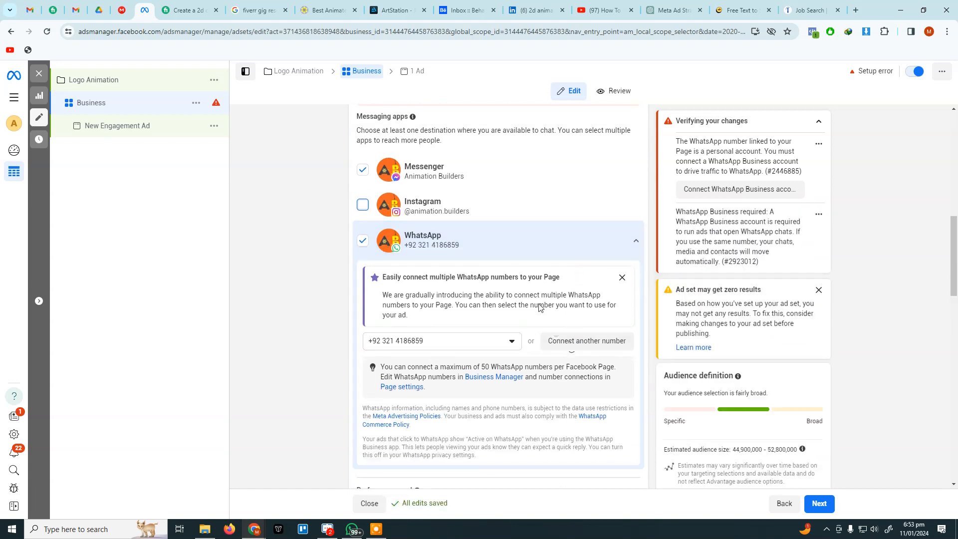
pyautogui.click(636, 241)
pyautogui.click(636, 241)
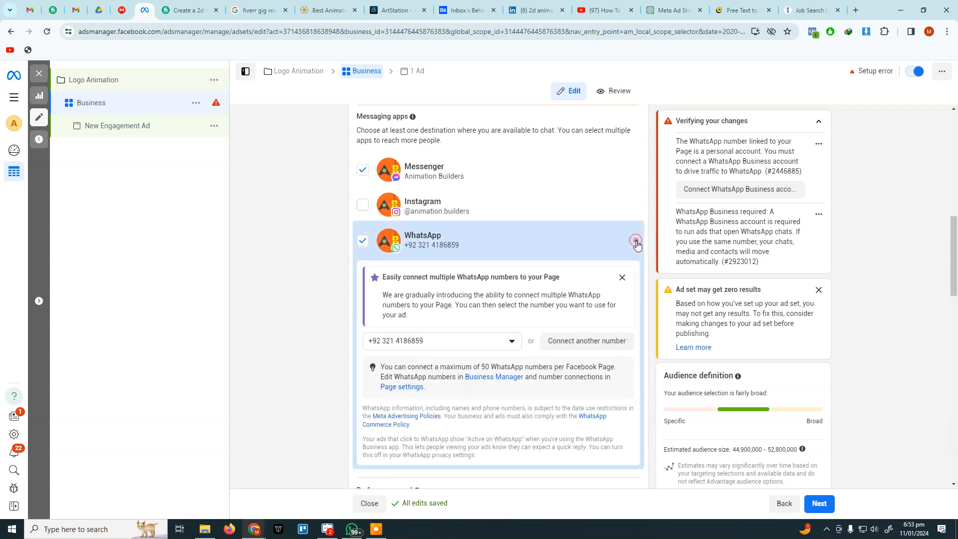
pyautogui.click(511, 341)
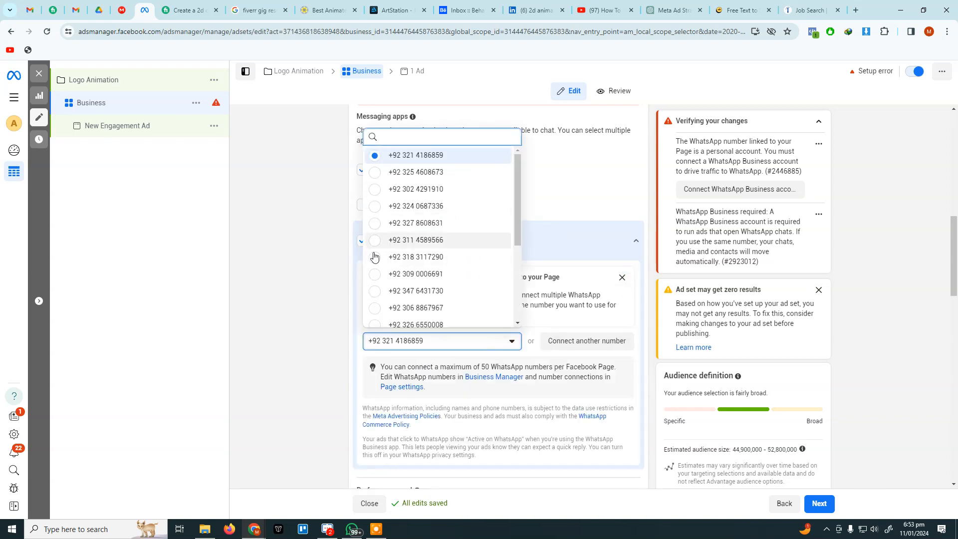
pyautogui.click(309, 274)
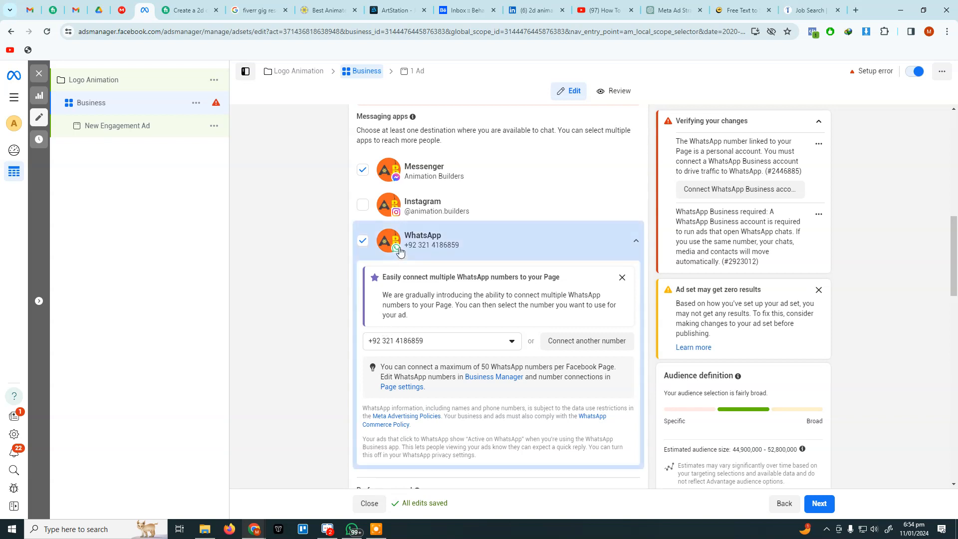
# Set the ad set's daily budget to Rs500
pyautogui.scroll(-5, 401, 257)
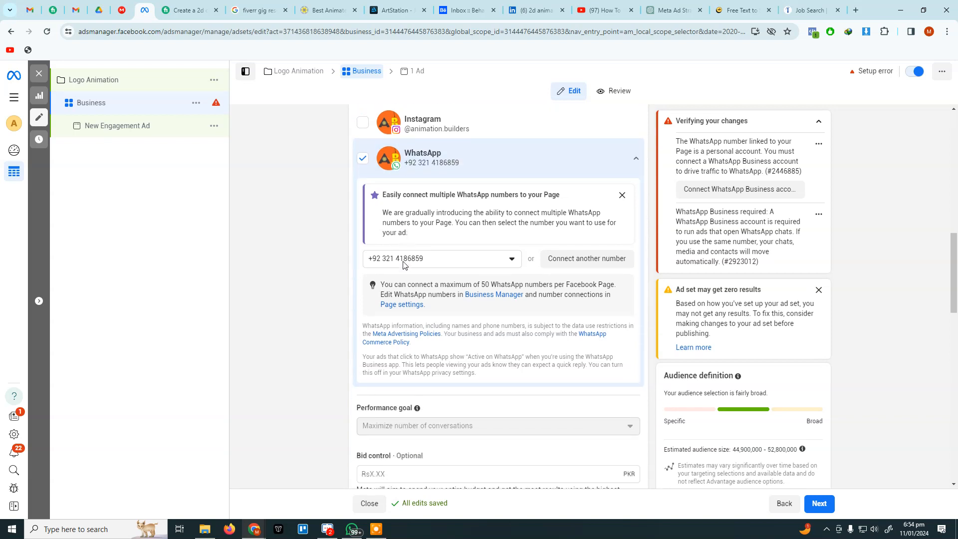
pyautogui.scroll(-4, 414, 269)
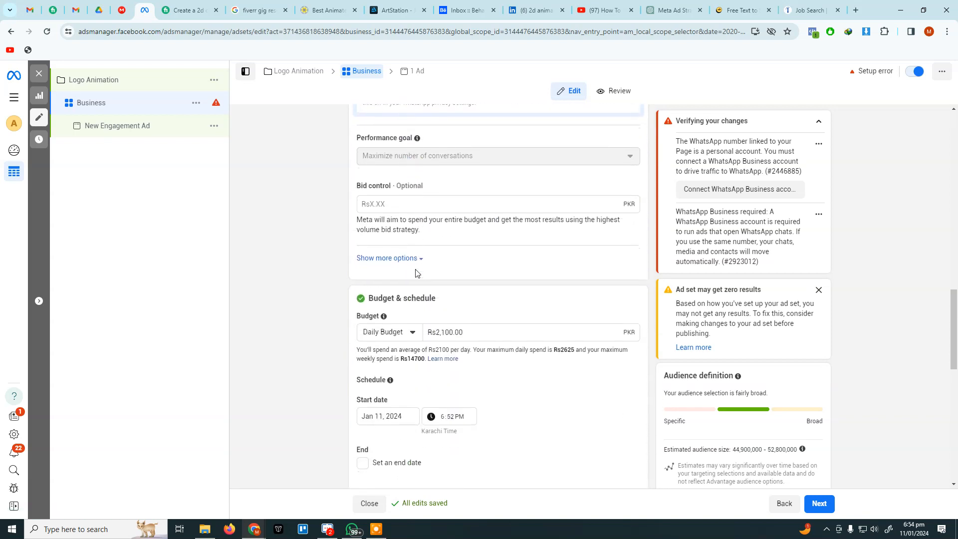
pyautogui.scroll(2, 415, 270)
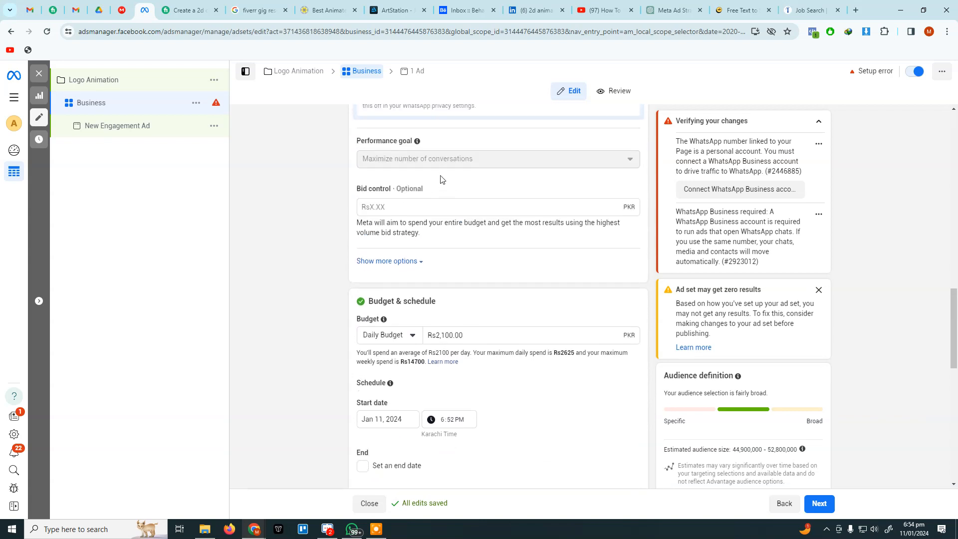
pyautogui.scroll(-2, 411, 268)
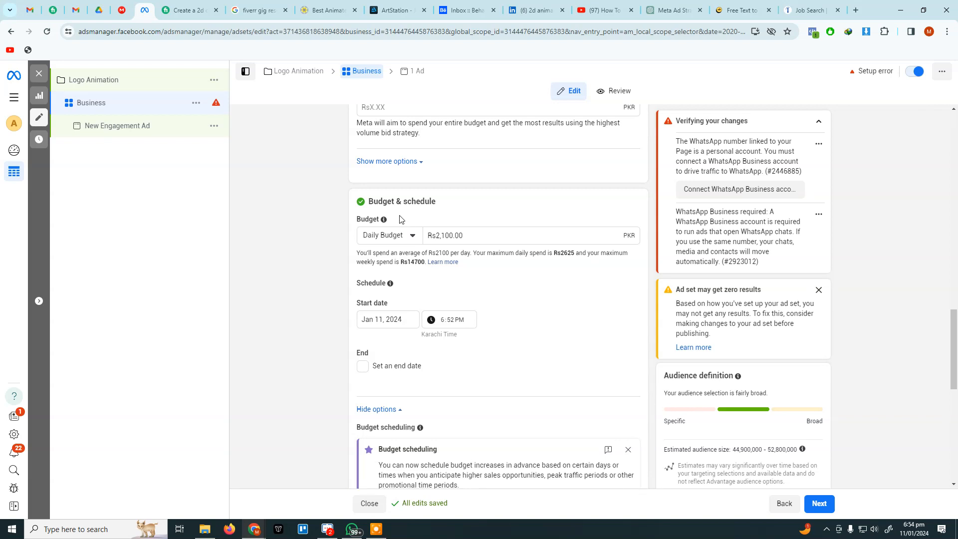
pyautogui.moveTo(440, 235); pyautogui.dragTo(452, 234)
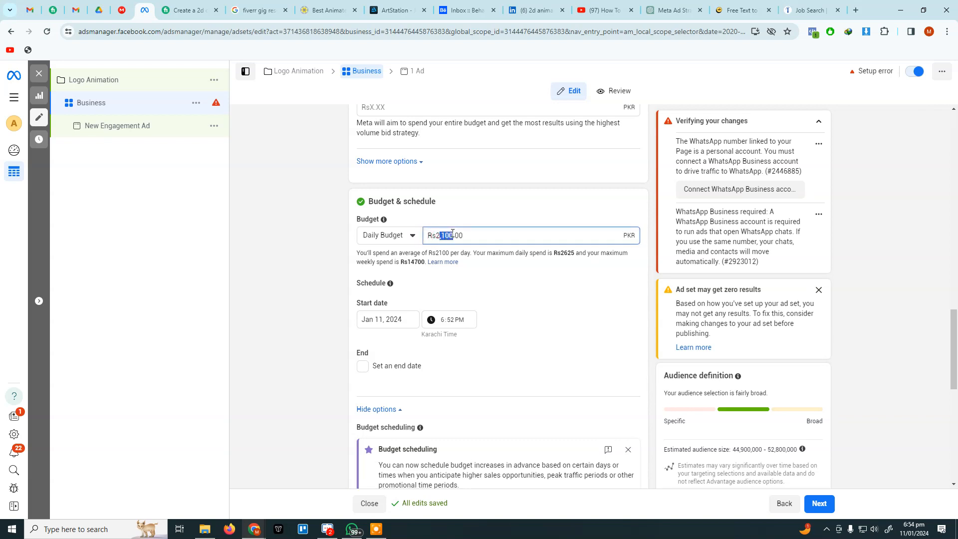
pyautogui.press('BackSpace')
pyautogui.press('BackSpace')
pyautogui.write('500')
pyautogui.click(340, 349)
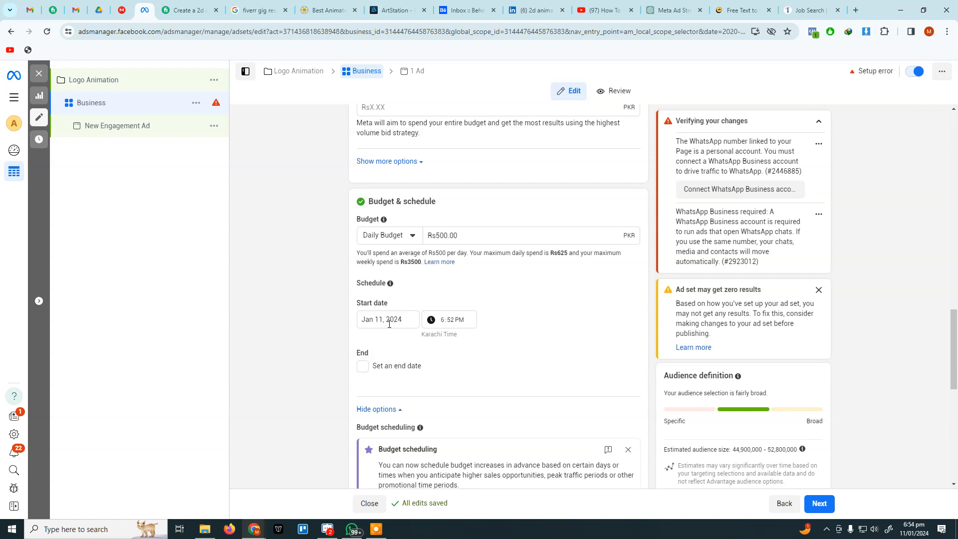
# Switch the WhatsApp destination to the second phone number available for the Page
pyautogui.scroll(7, 389, 323)
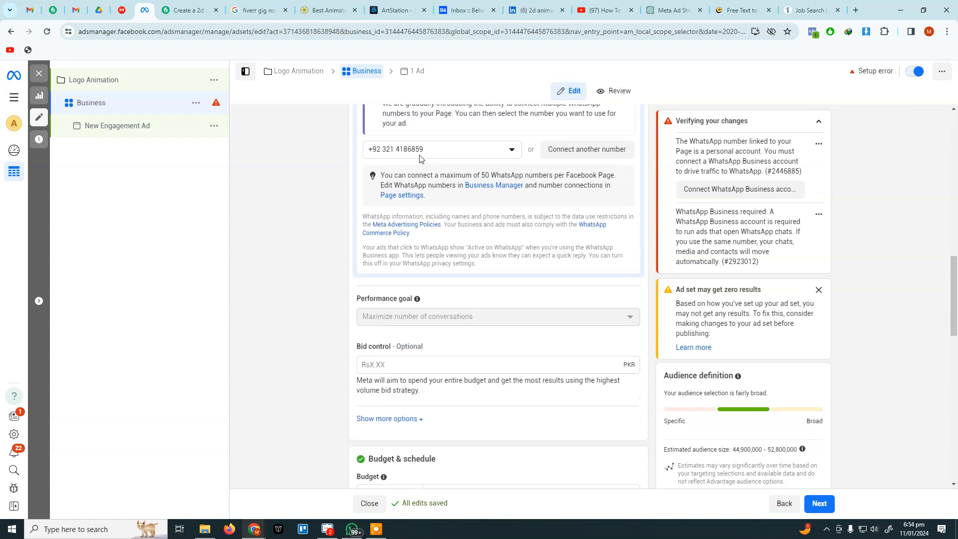
pyautogui.click(455, 291)
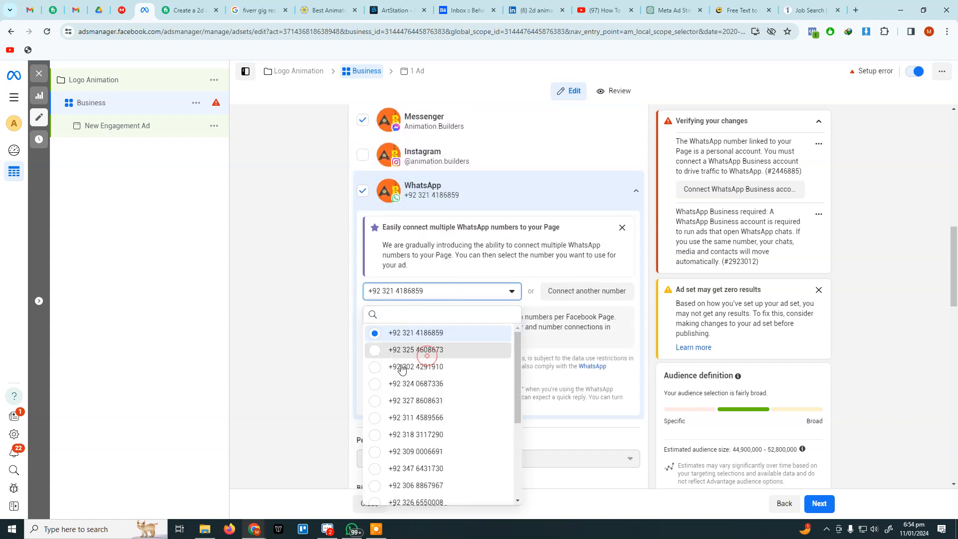
pyautogui.click(423, 351)
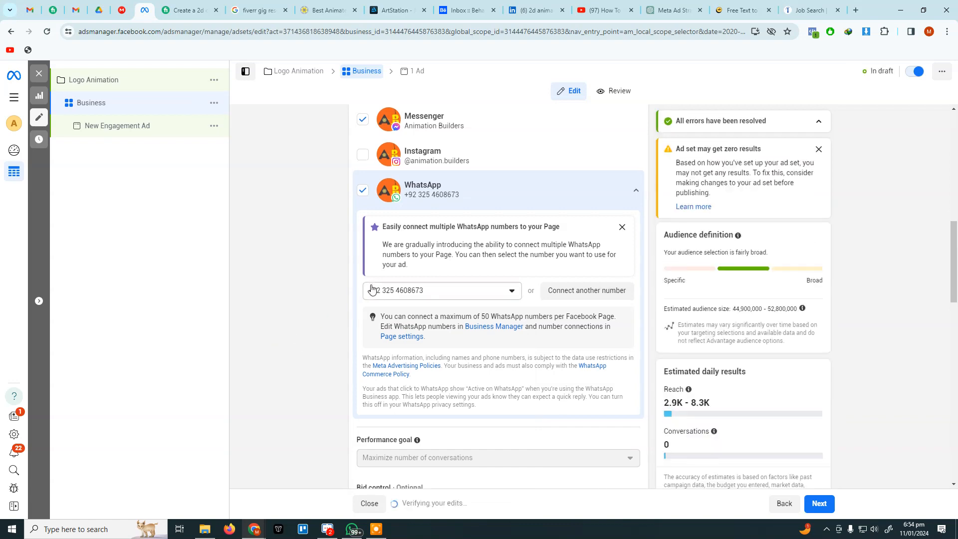
# Schedule the ad set to start on Jan 12, 2024 at 12:00 AM
pyautogui.scroll(-4, 370, 289)
pyautogui.scroll(-3, 373, 287)
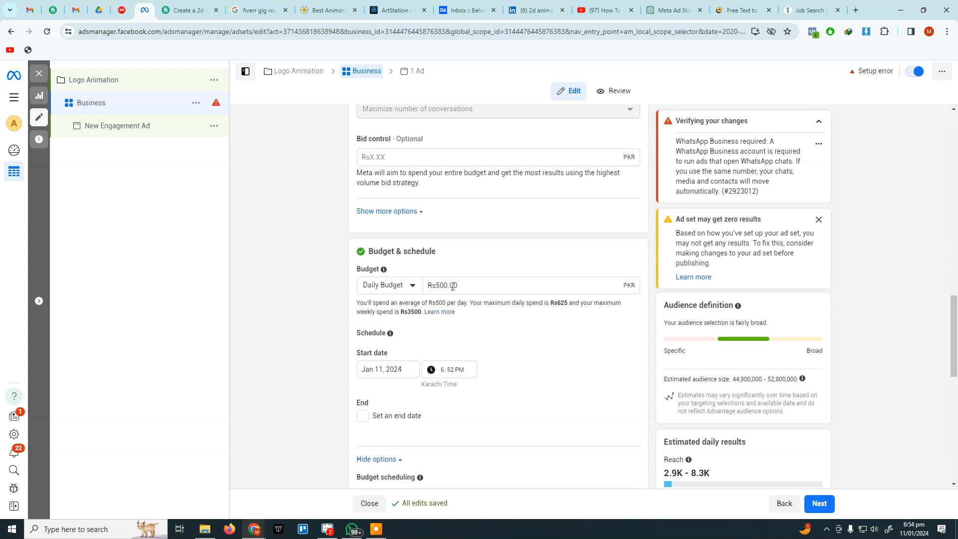
pyautogui.click(380, 374)
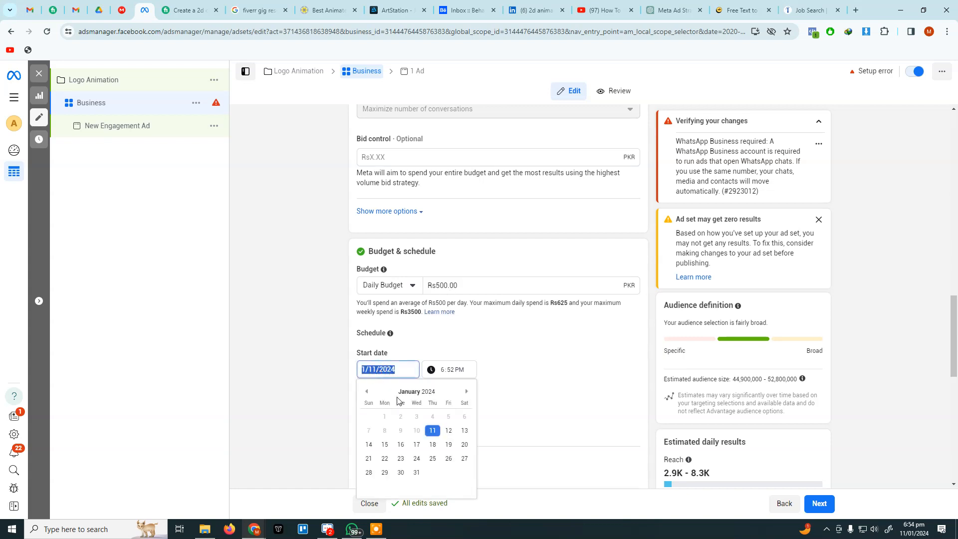
pyautogui.click(447, 428)
pyautogui.click(439, 376)
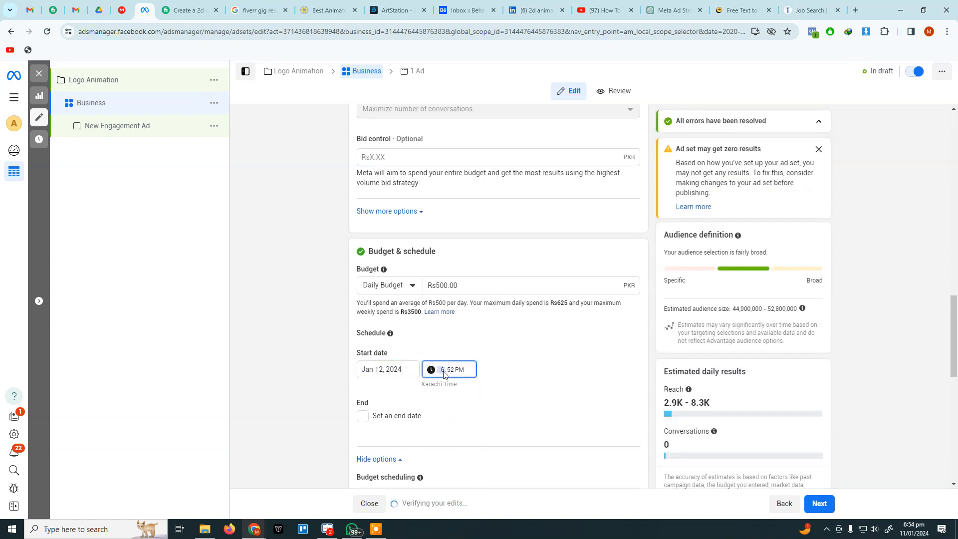
pyautogui.write('12')
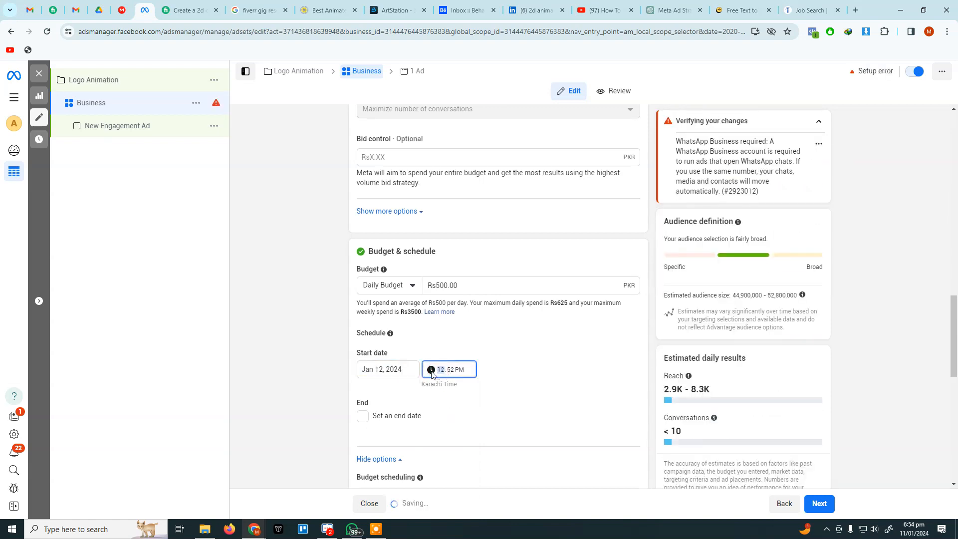
pyautogui.press('Tab')
pyautogui.press('Tab')
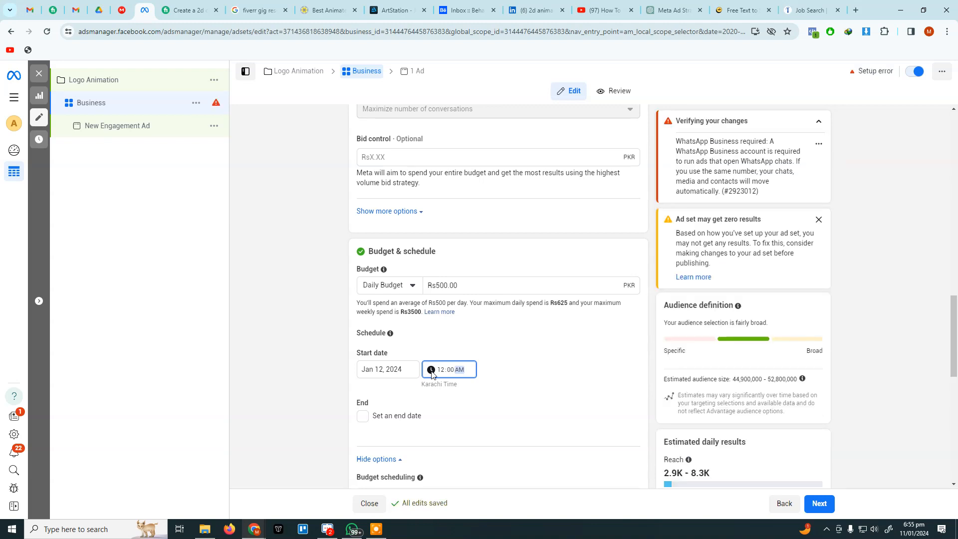
pyautogui.click(298, 344)
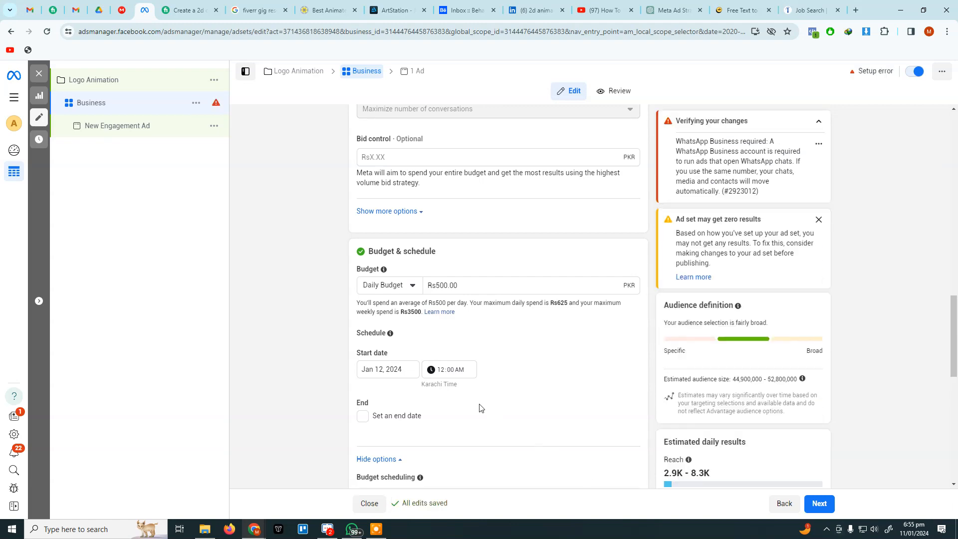
# Review the ad set's budget scheduling, audience location controls and Advantage+ audience description
pyautogui.scroll(-4, 488, 410)
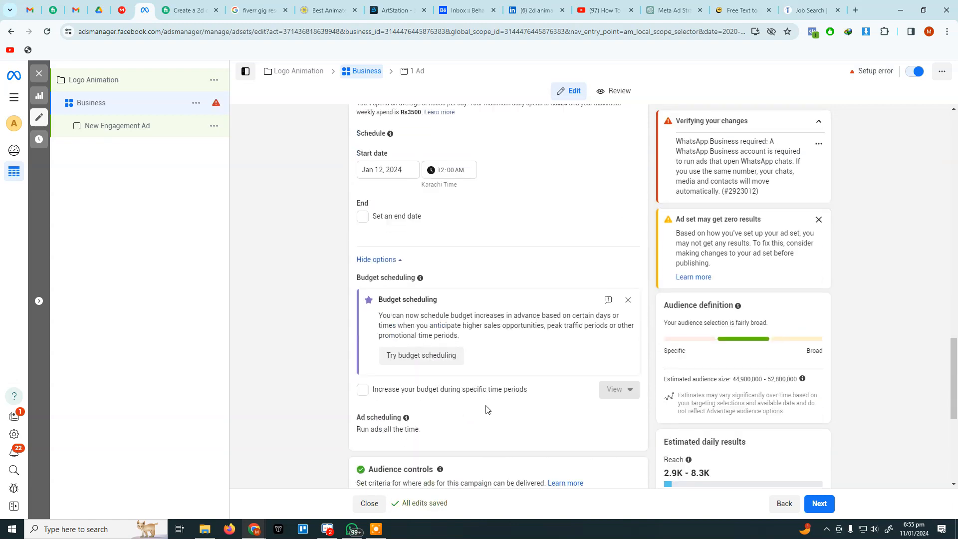
pyautogui.scroll(-2, 440, 231)
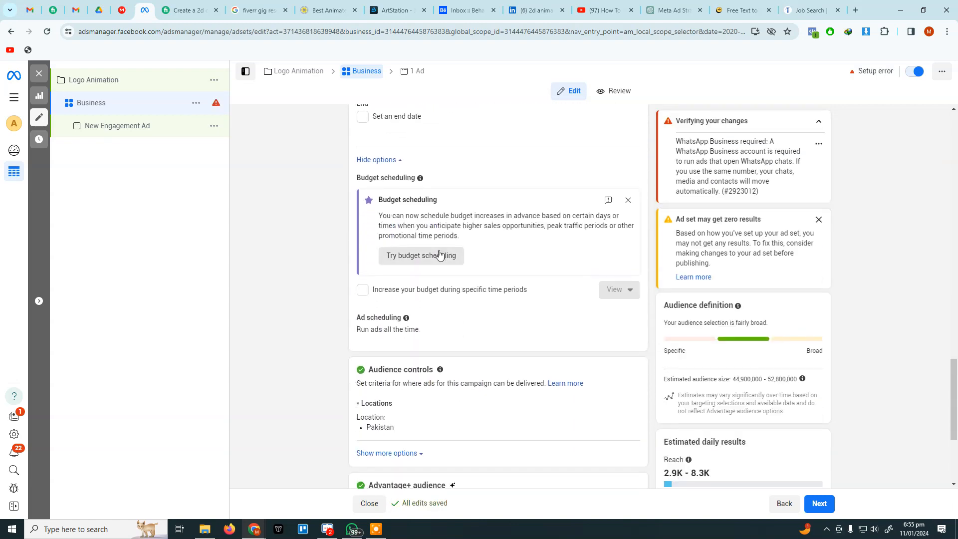
pyautogui.scroll(-2, 440, 251)
pyautogui.scroll(-2, 437, 251)
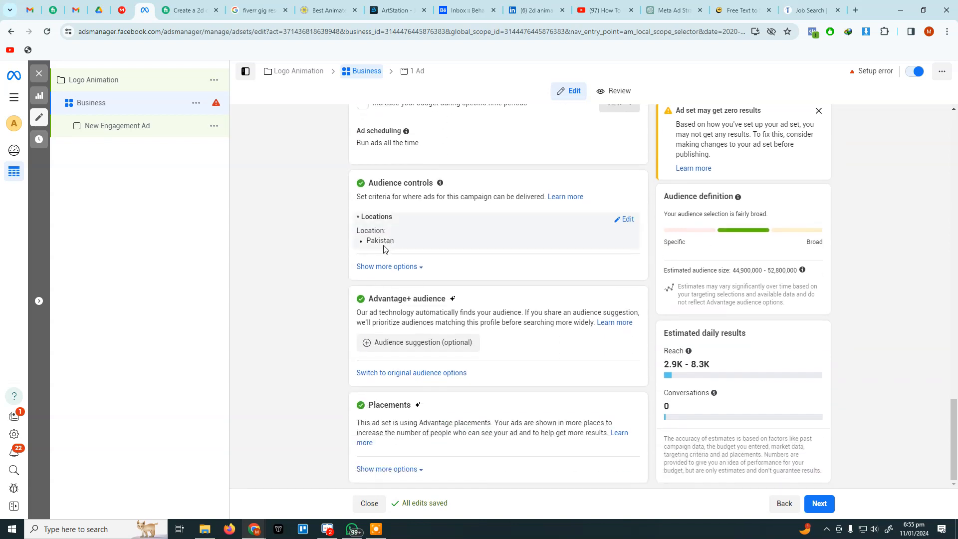
pyautogui.moveTo(370, 300); pyautogui.dragTo(447, 298)
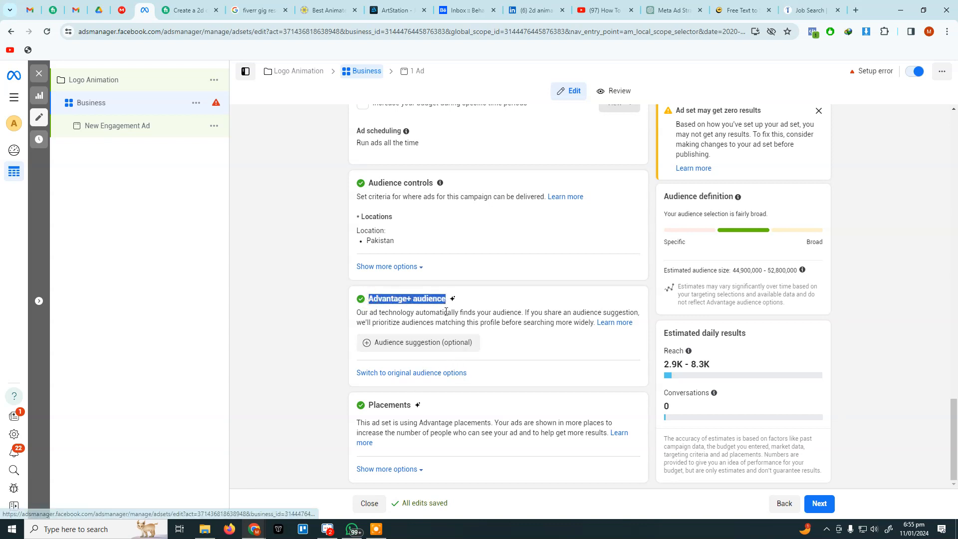
pyautogui.click(474, 321)
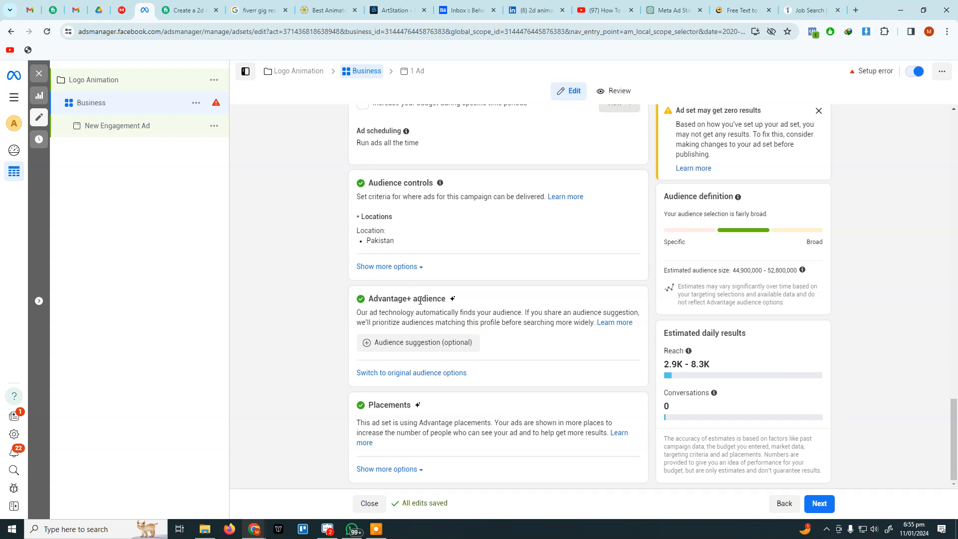
pyautogui.moveTo(411, 299); pyautogui.dragTo(369, 299)
# Add an audience suggestion to the Advantage+ audience with a minimum age of 30
pyautogui.click(395, 352)
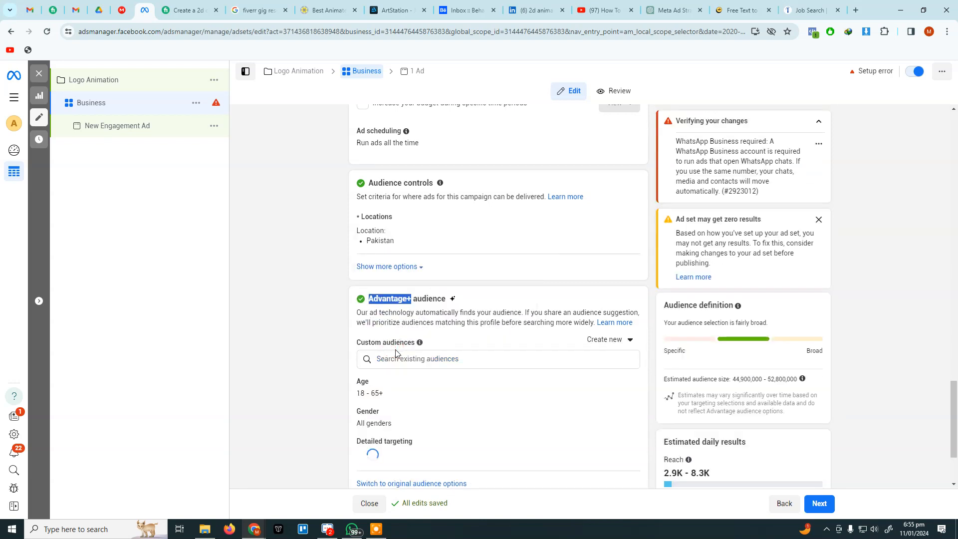
pyautogui.scroll(-2, 378, 342)
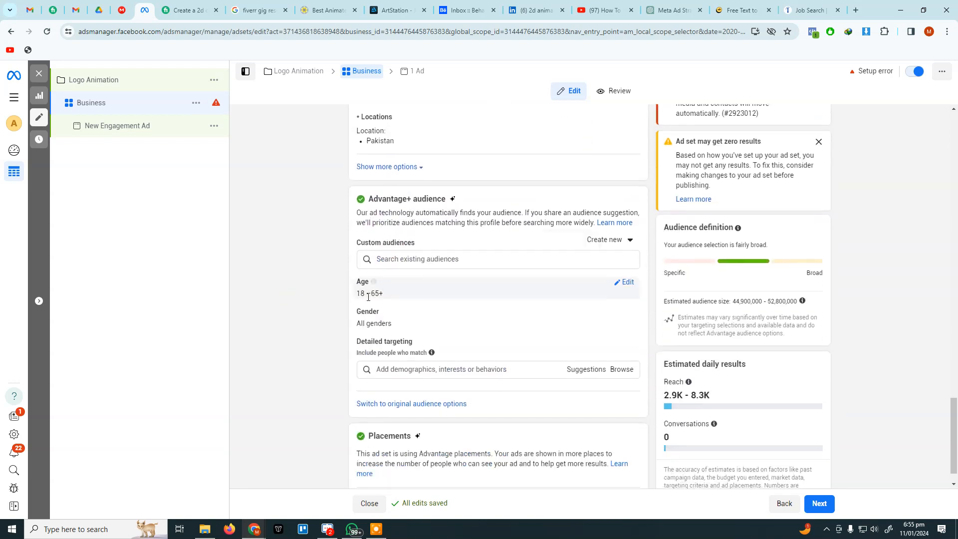
pyautogui.click(624, 282)
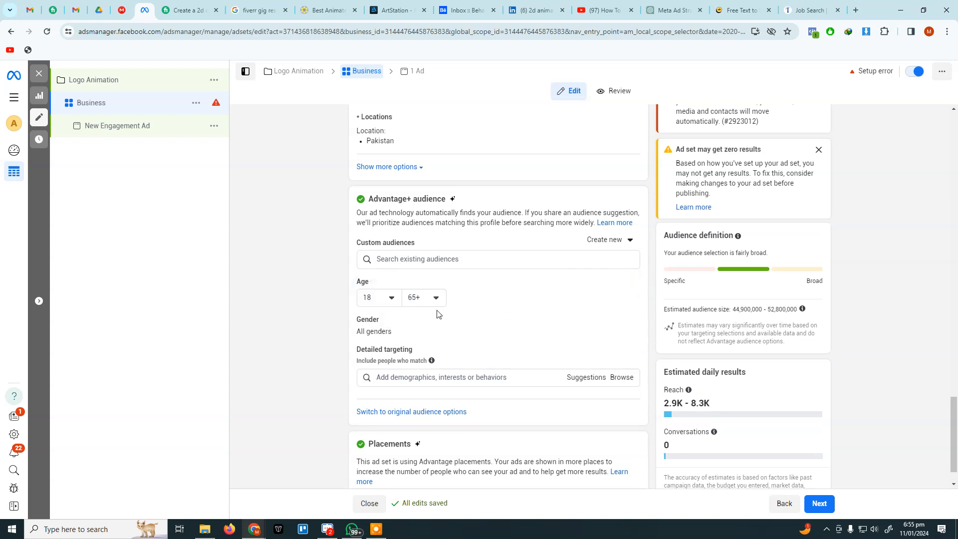
pyautogui.click(391, 298)
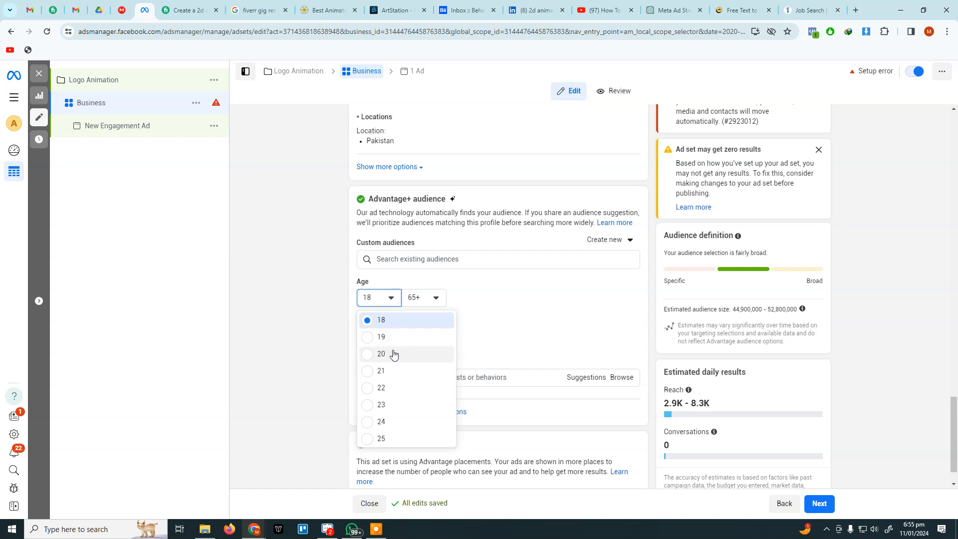
pyautogui.scroll(-2, 392, 355)
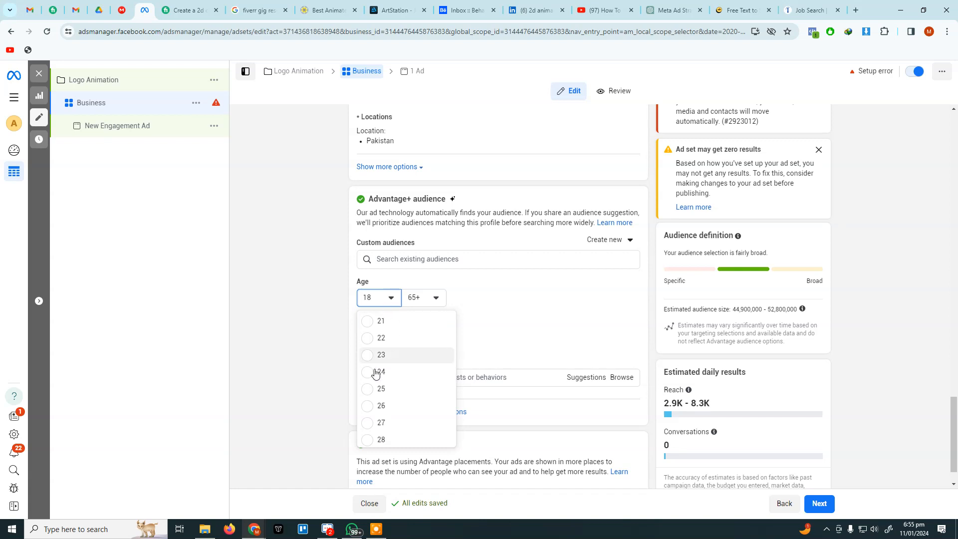
pyautogui.click(388, 424)
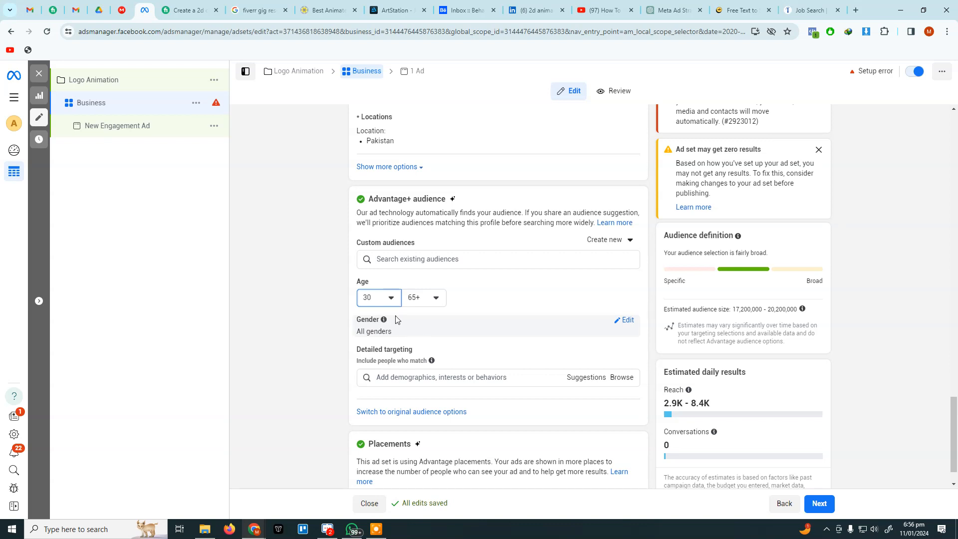
# Try the Men and Women gender options for the suggested audience and return the gender to All
pyautogui.moveTo(387, 322)
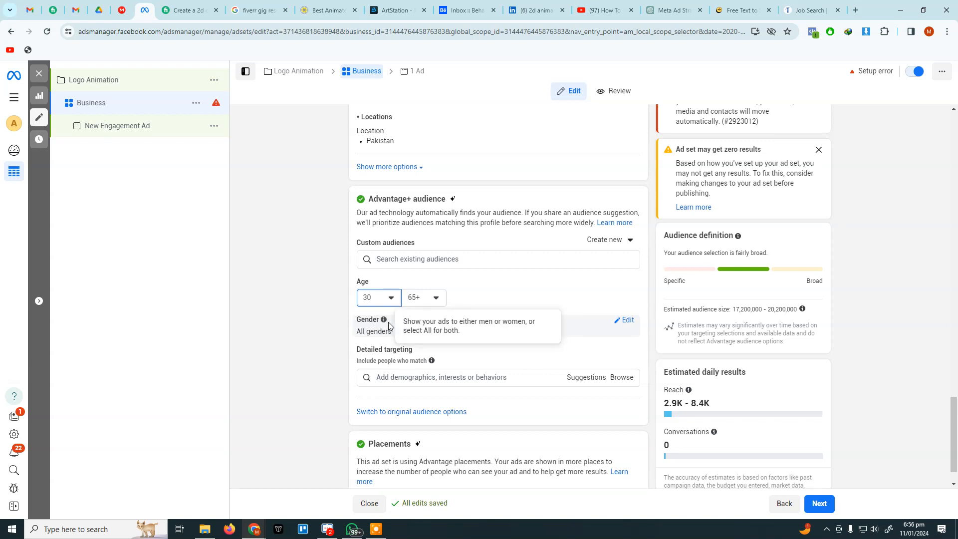
pyautogui.click(630, 322)
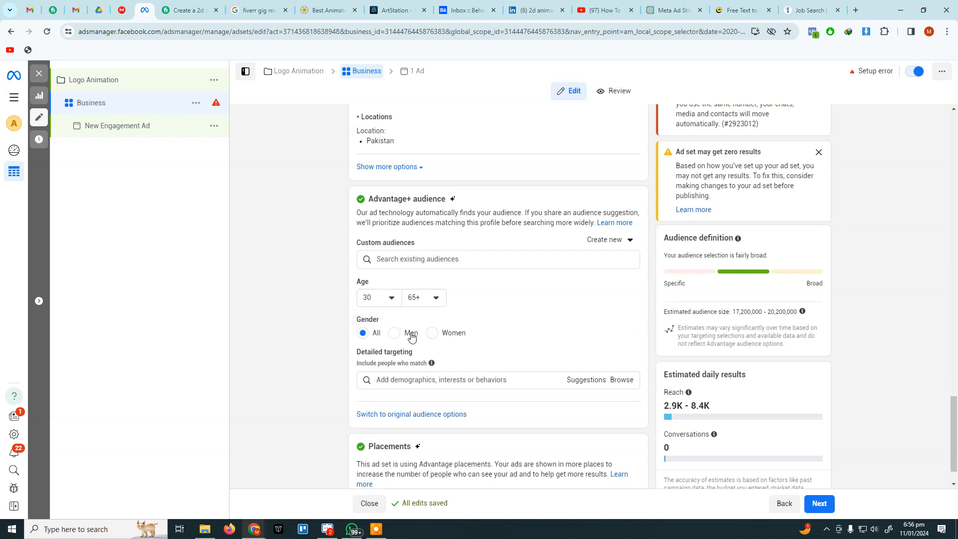
pyautogui.click(394, 335)
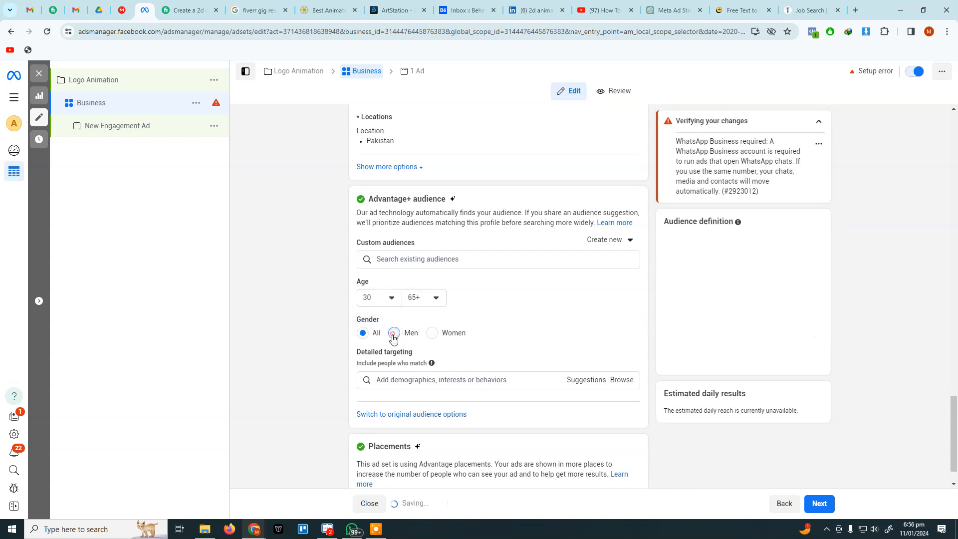
pyautogui.click(432, 333)
pyautogui.click(363, 336)
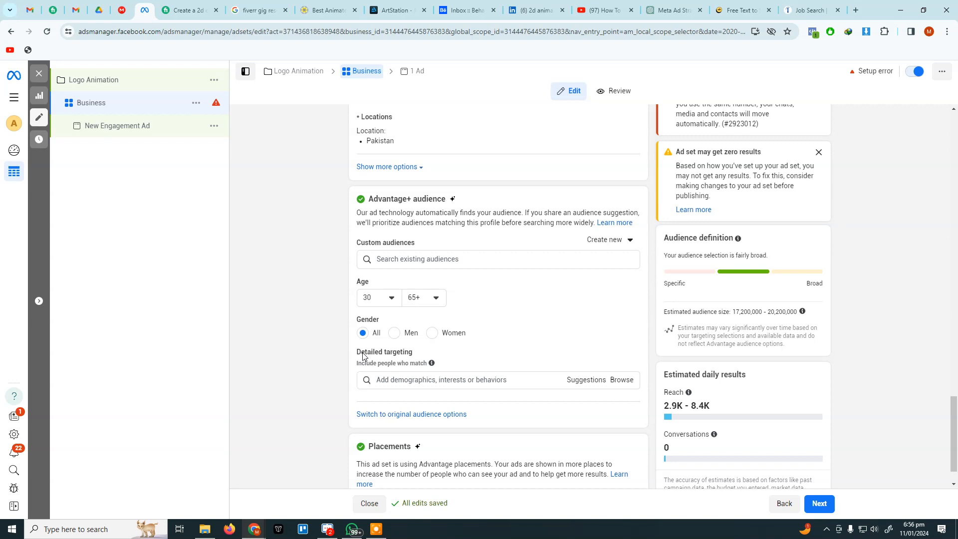
# Search the Advantage+ audience's detailed targeting for "college grad" and clear the search text
pyautogui.scroll(-1, 362, 356)
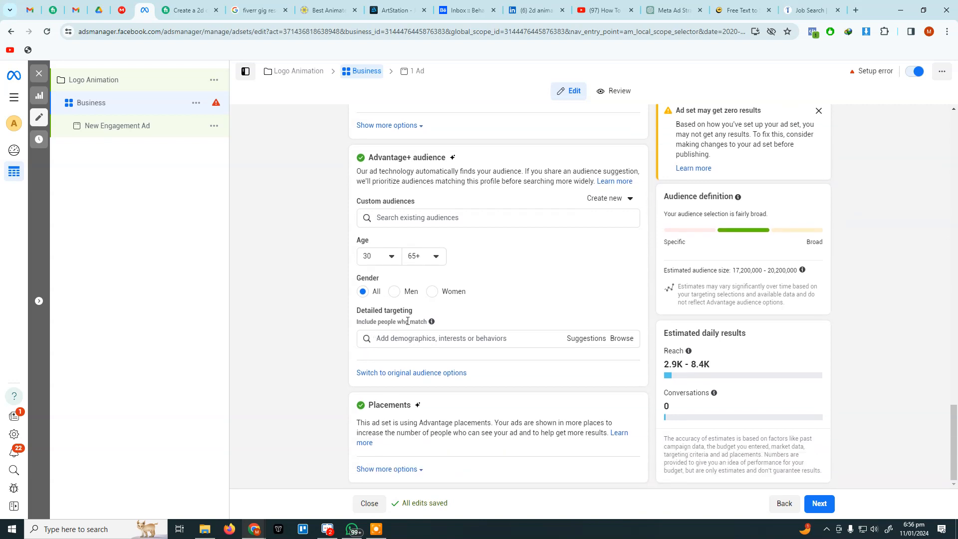
pyautogui.click(421, 342)
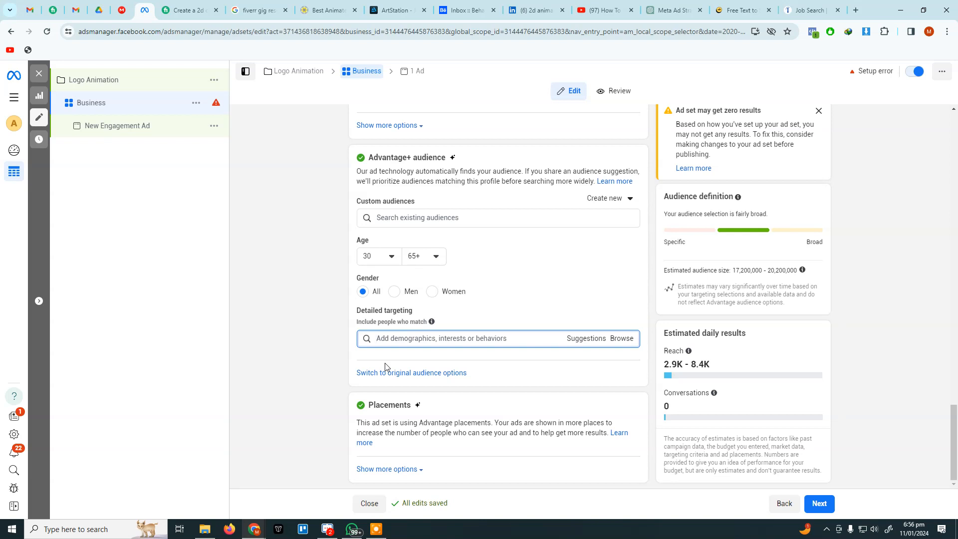
pyautogui.write('college')
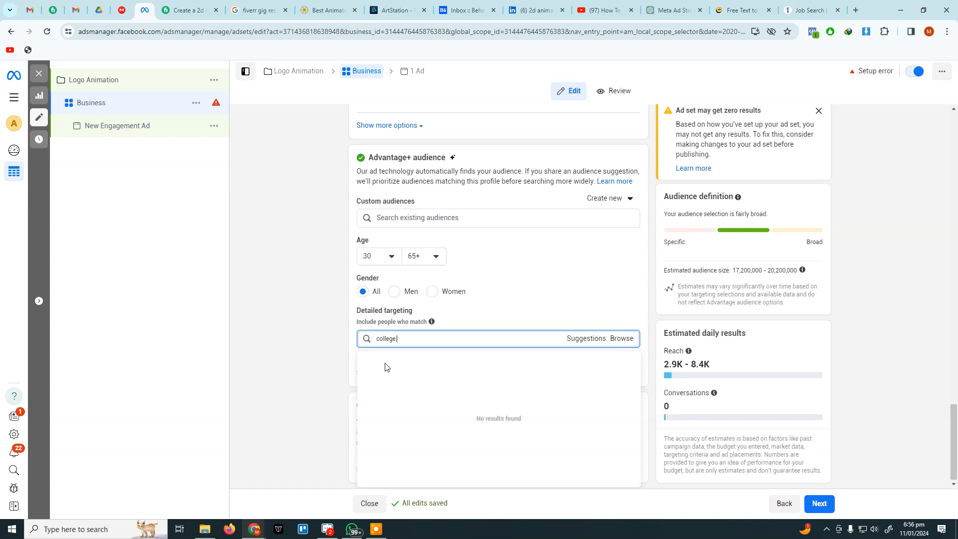
pyautogui.write(' grad')
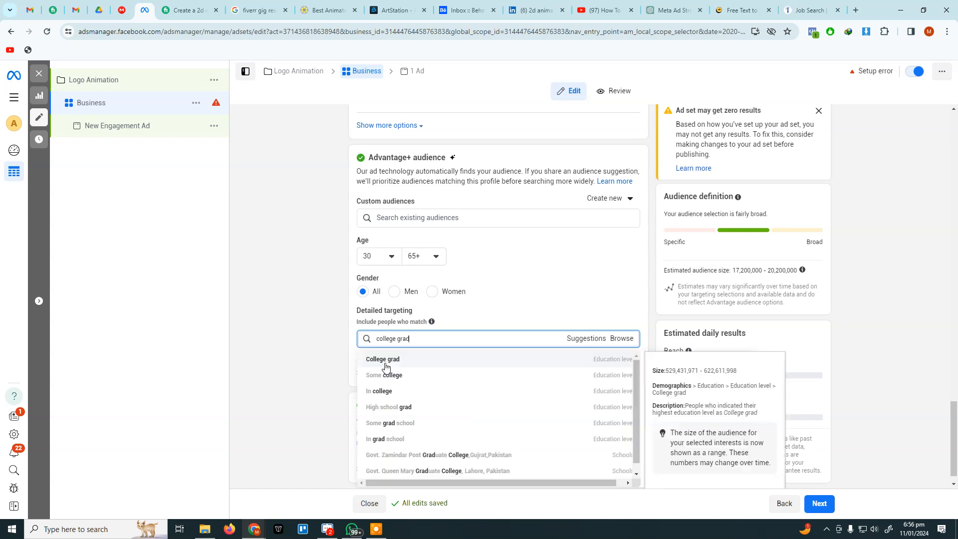
pyautogui.moveTo(391, 359)
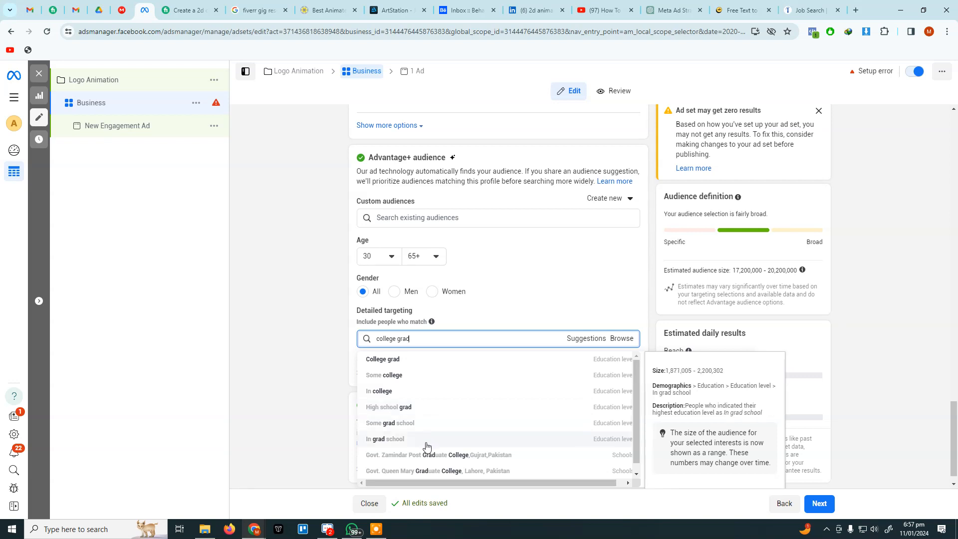
pyautogui.moveTo(435, 339); pyautogui.dragTo(354, 340)
pyautogui.press('BackSpace')
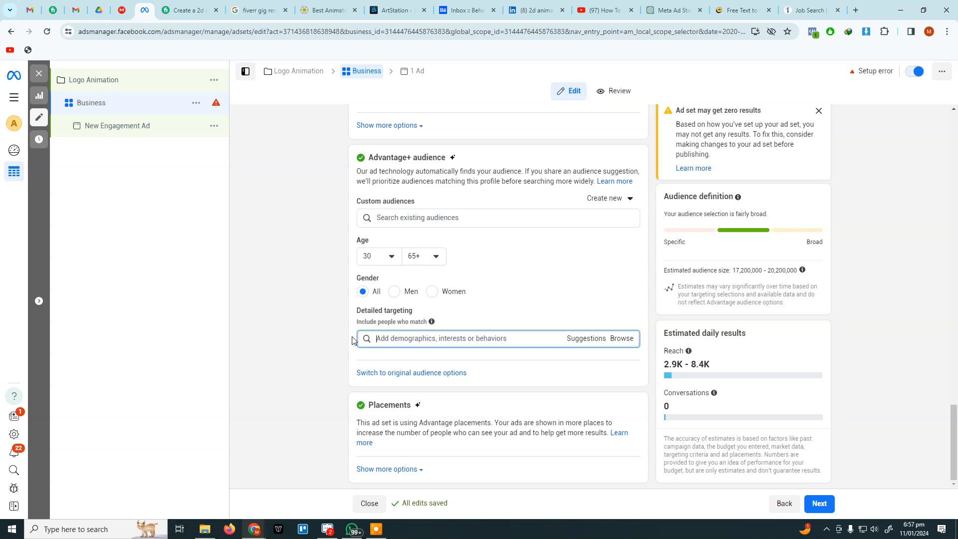
# Add the Business (business & finance) interest to the audience's detailed targeting
pyautogui.write('business')
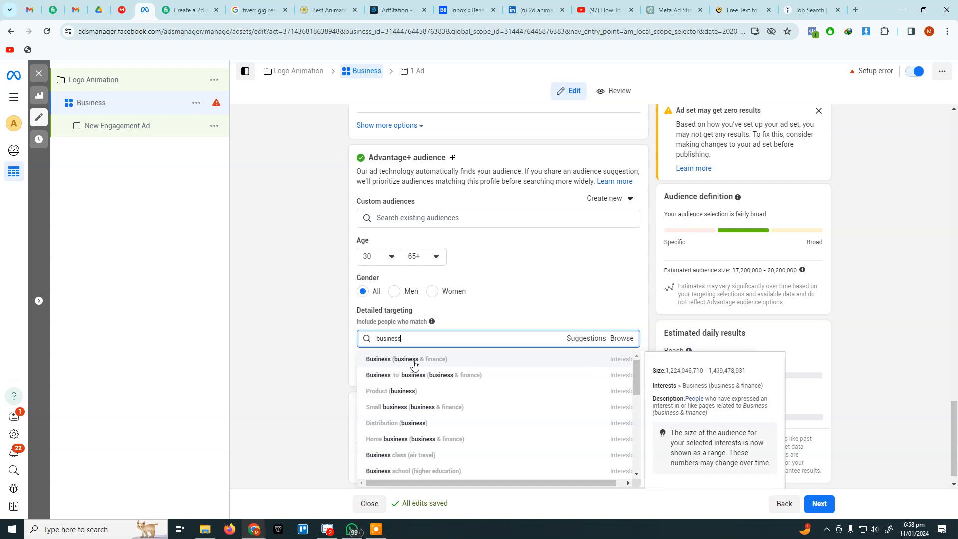
pyautogui.click(413, 364)
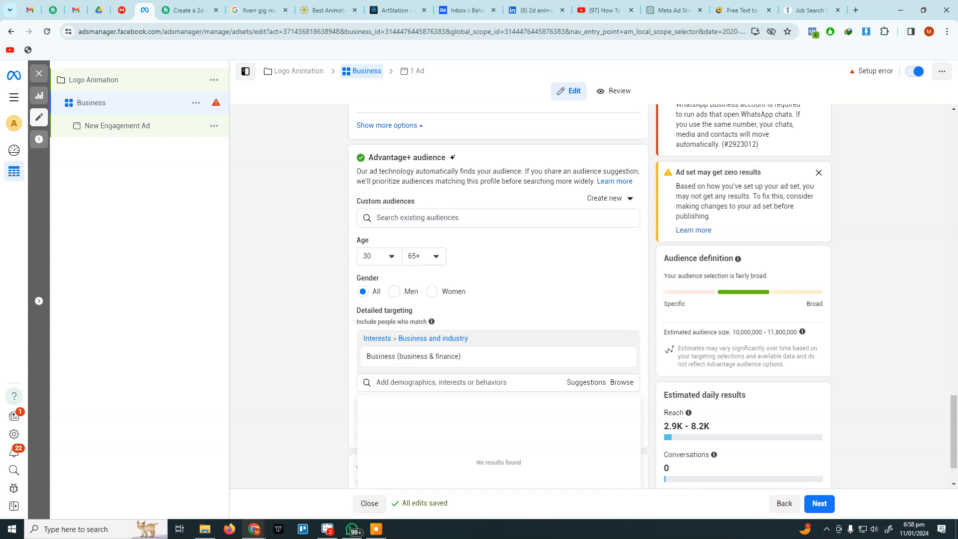
pyautogui.scroll(-2, 609, 389)
pyautogui.scroll(1, 599, 390)
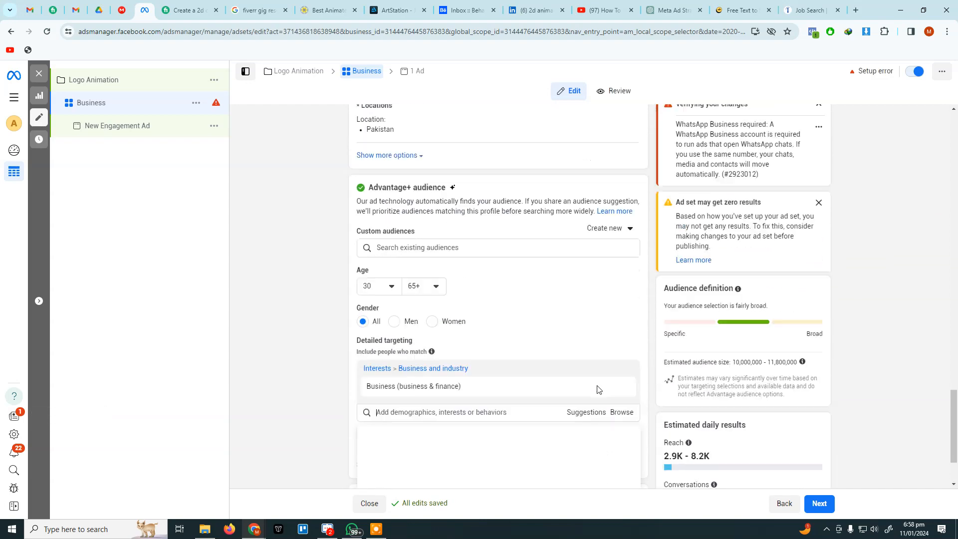
# Proceed from the Business ad set to the settings of its New Engagement Ad
pyautogui.scroll(15, 487, 381)
pyautogui.scroll(6, 486, 380)
pyautogui.click(821, 504)
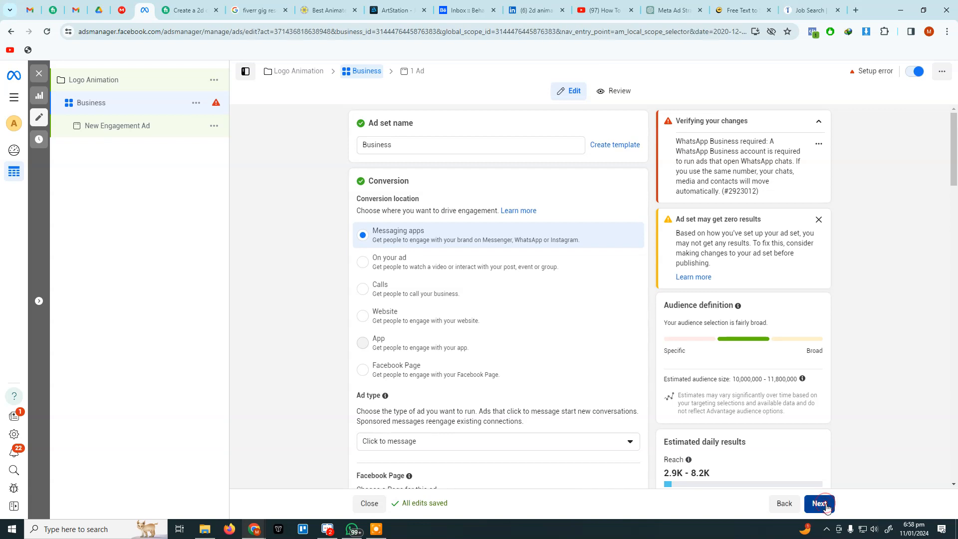
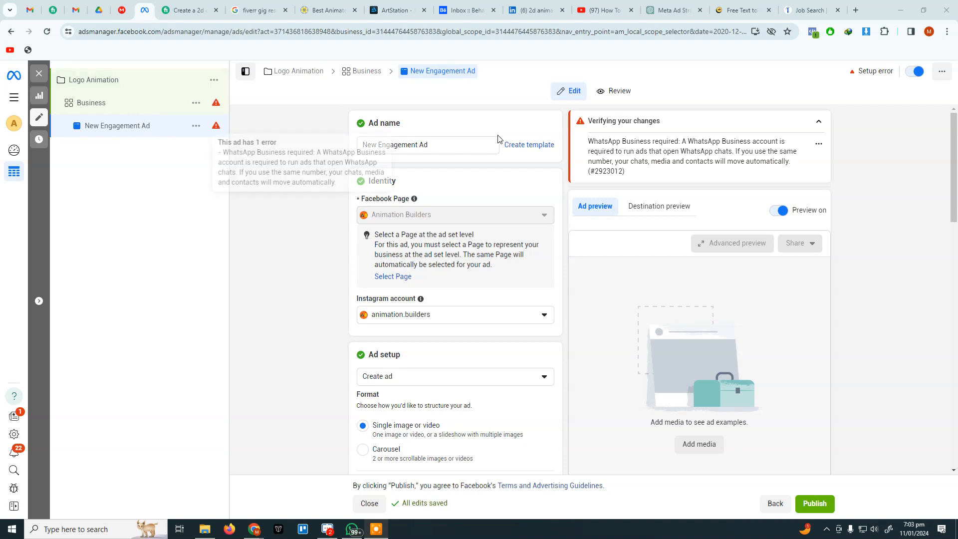
# Rename the New Engagement Ad as Video AD
pyautogui.moveTo(460, 142); pyautogui.dragTo(344, 140)
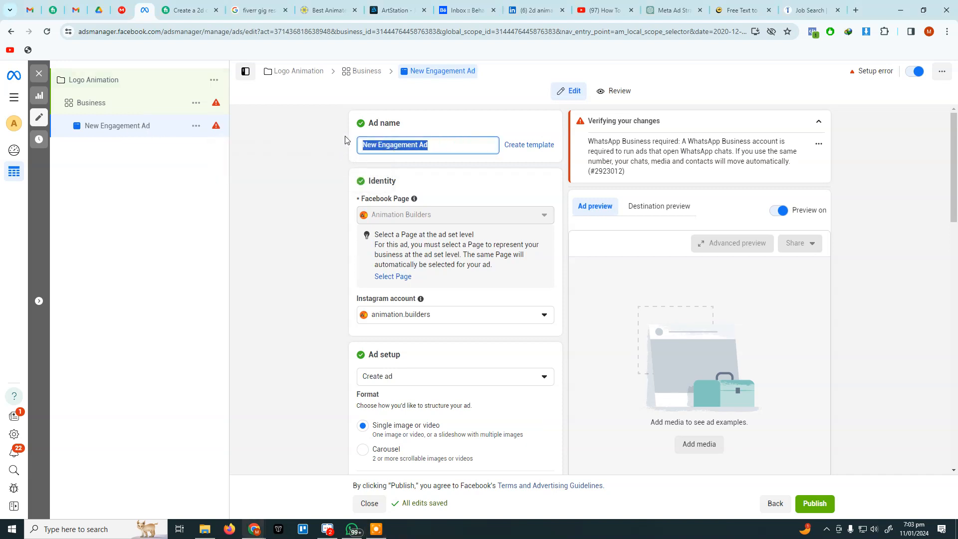
pyautogui.write('Video AD')
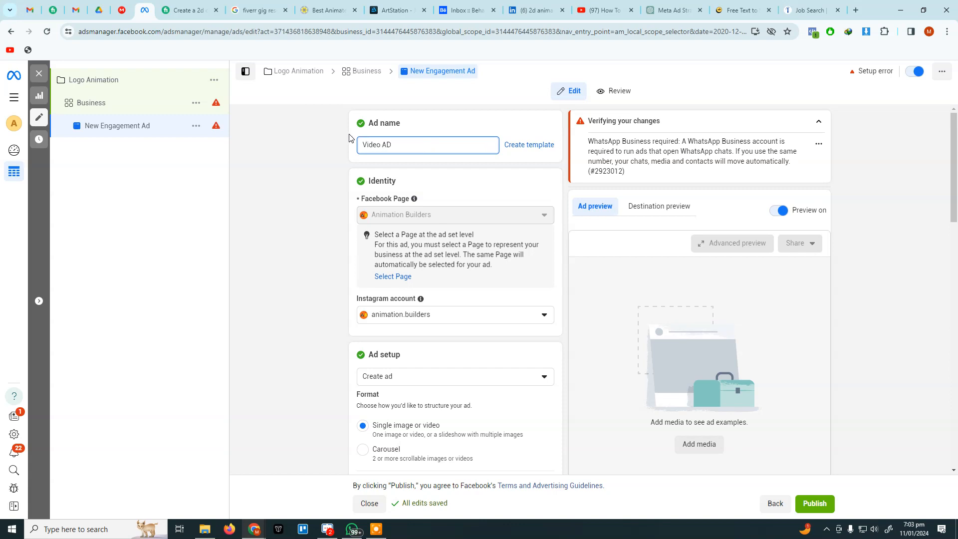
pyautogui.click(254, 157)
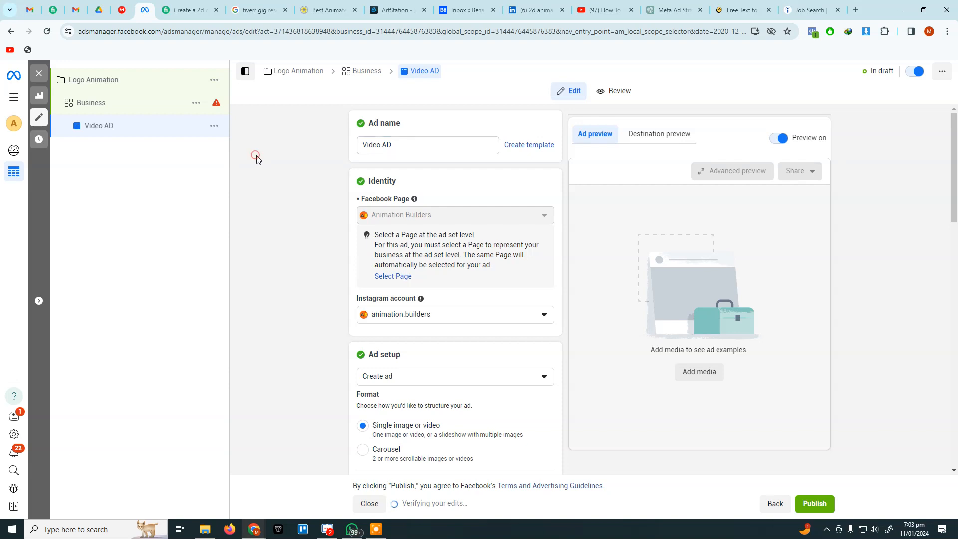
# Rename the ad as Image AD
pyautogui.scroll(-2, 310, 153)
pyautogui.scroll(-3, 393, 193)
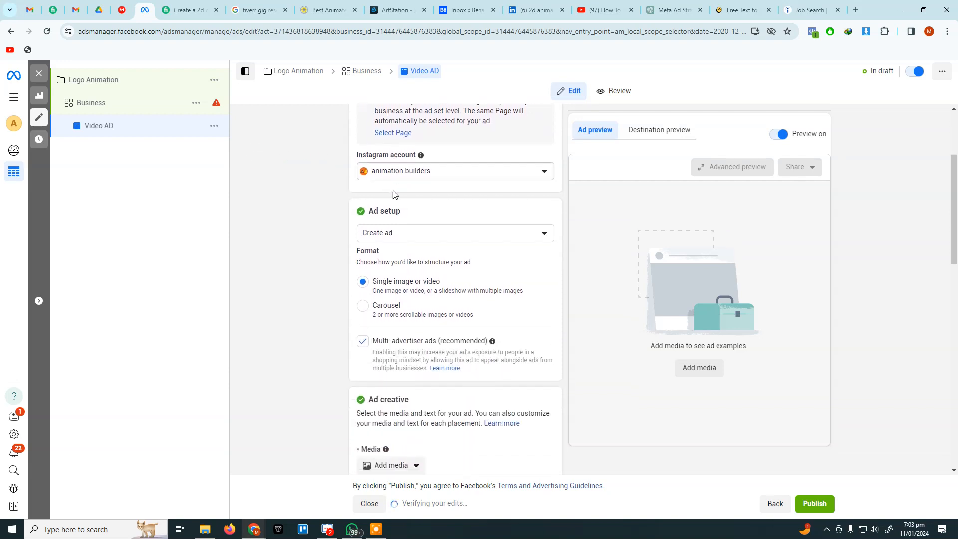
pyautogui.scroll(-2, 394, 194)
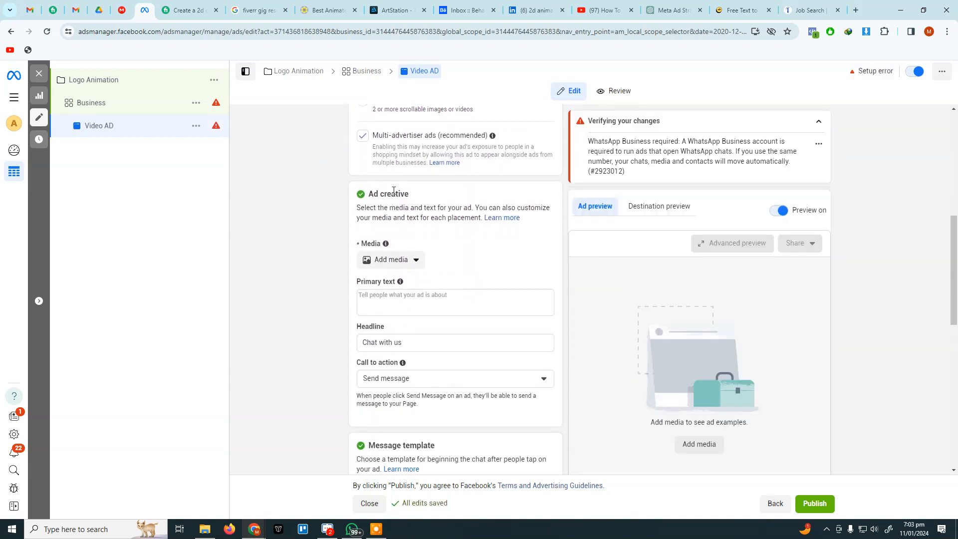
pyautogui.scroll(-1, 393, 195)
pyautogui.scroll(1, 499, 299)
pyautogui.scroll(7, 420, 179)
pyautogui.tripleClick(382, 147)
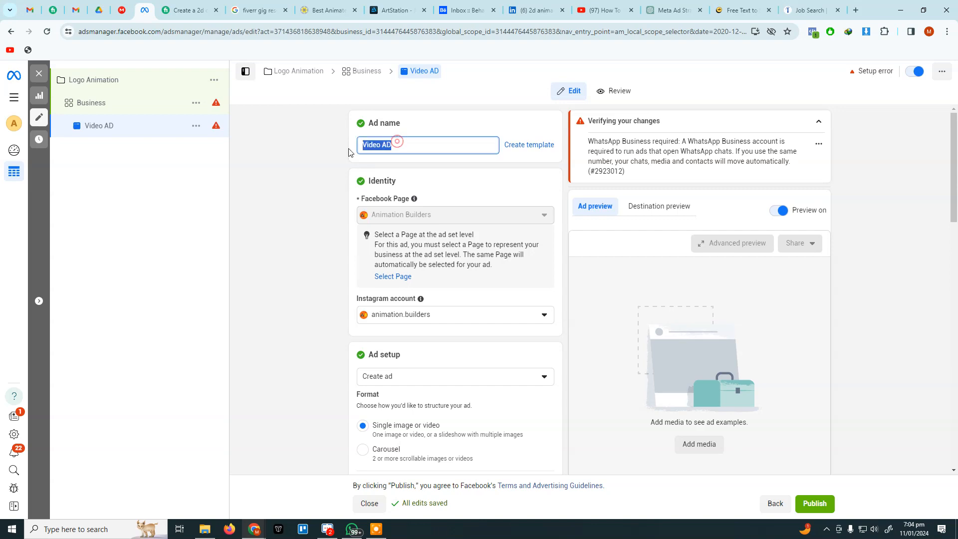
pyautogui.write('Image AD')
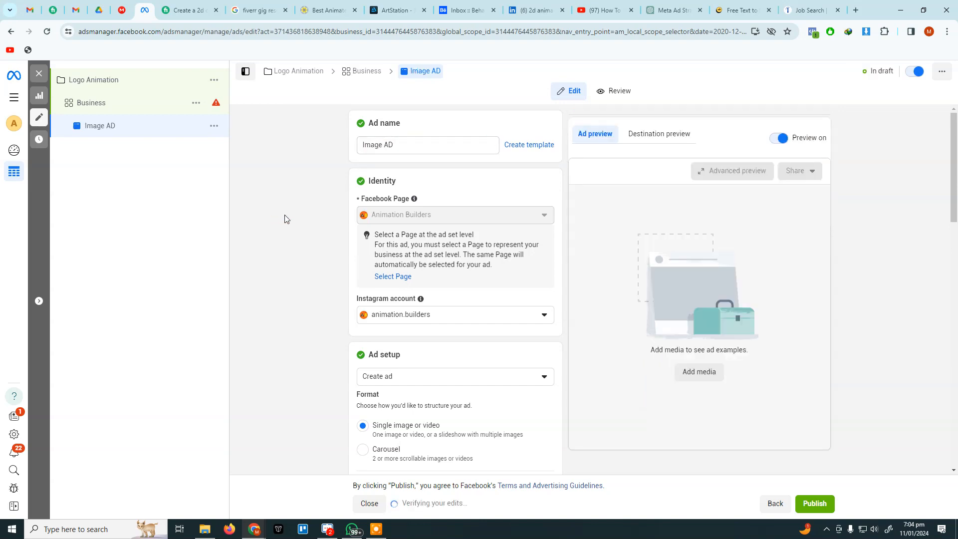
# Look at the image and video choices for adding media to the ad creative, without adding any
pyautogui.scroll(-7, 287, 222)
pyautogui.click(411, 261)
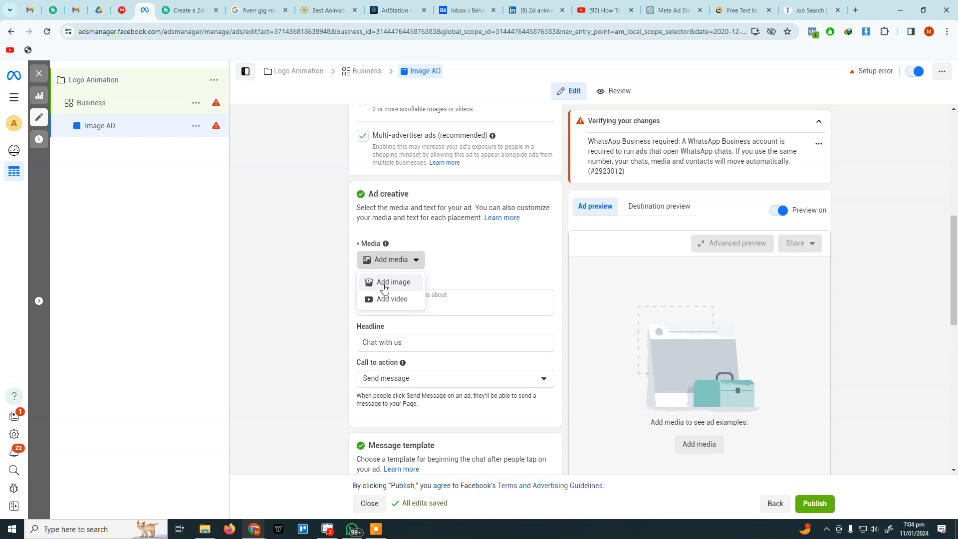
pyautogui.click(268, 306)
pyautogui.click(402, 259)
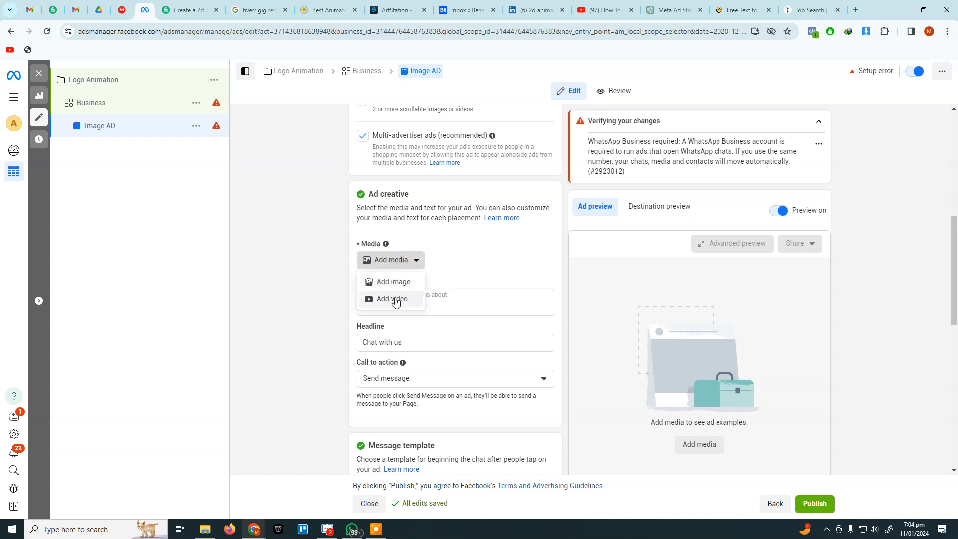
pyautogui.click(310, 306)
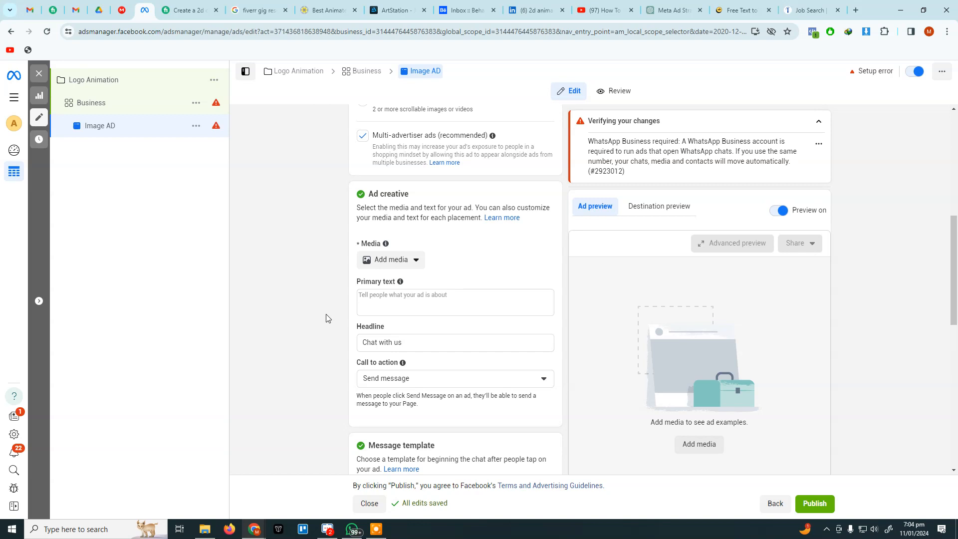
# Examine the ad's primary text and headline fields, message template and tracking settings
pyautogui.click(363, 306)
pyautogui.click(375, 343)
pyautogui.click(409, 341)
pyautogui.moveTo(409, 341); pyautogui.dragTo(334, 342)
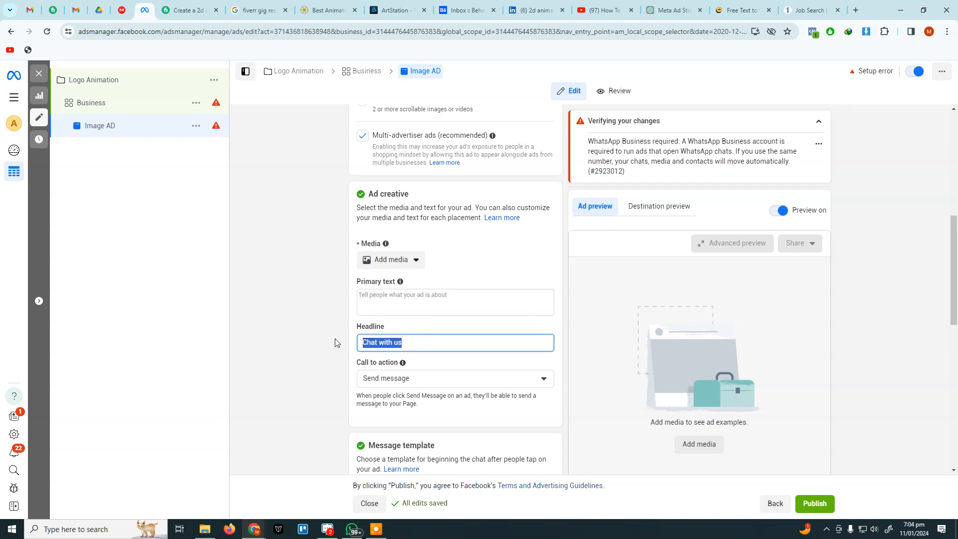
pyautogui.scroll(-5, 423, 344)
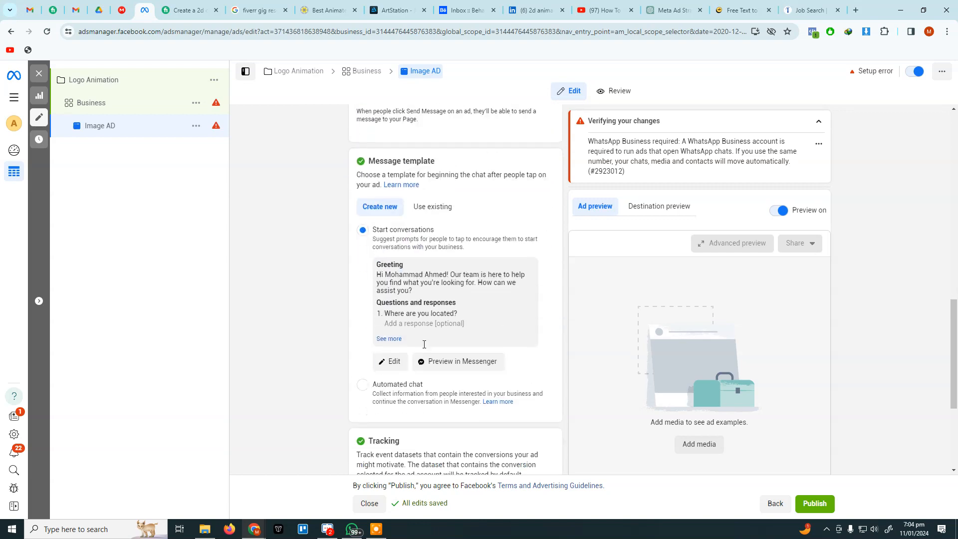
pyautogui.scroll(-4, 424, 345)
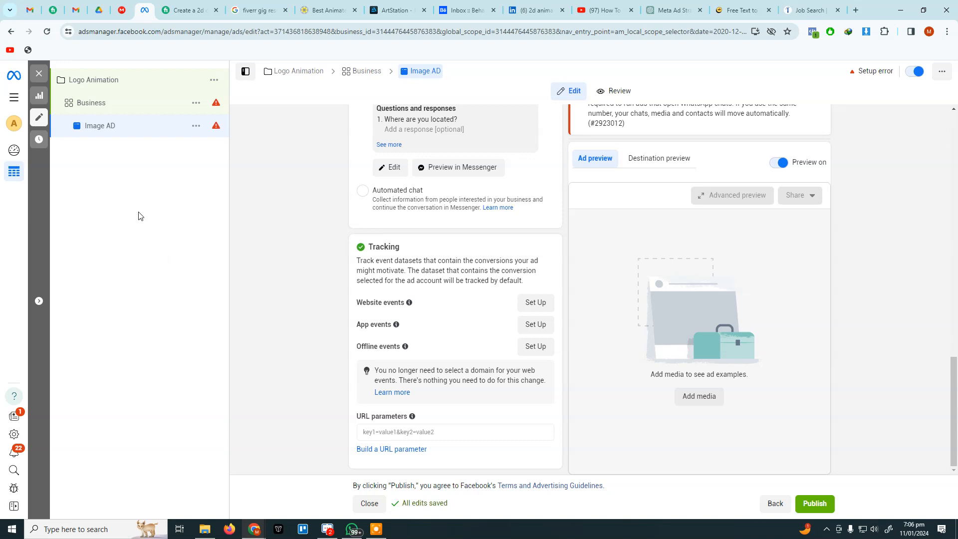
# Return to the Business ad set and open the Advantage+ audience's gender setting for editing
pyautogui.click(97, 111)
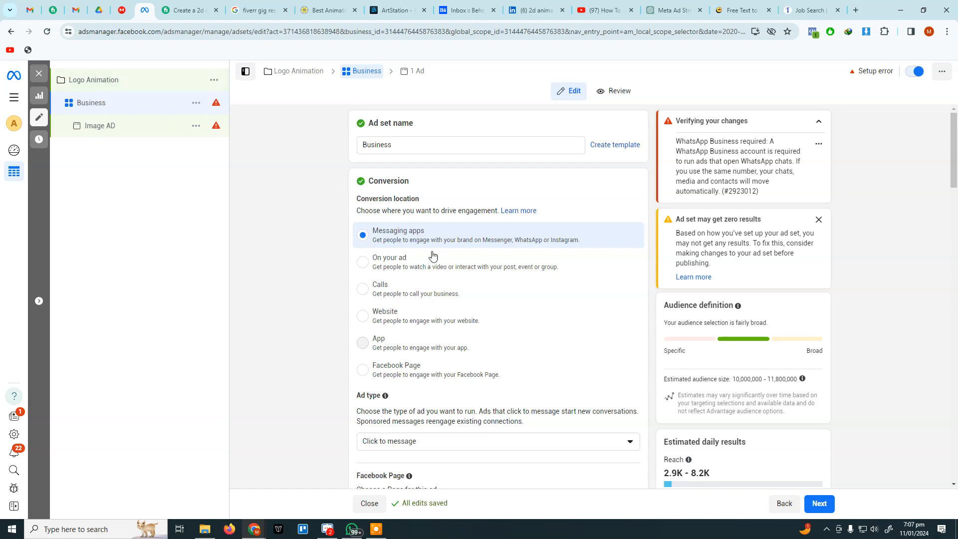
pyautogui.scroll(-12, 499, 330)
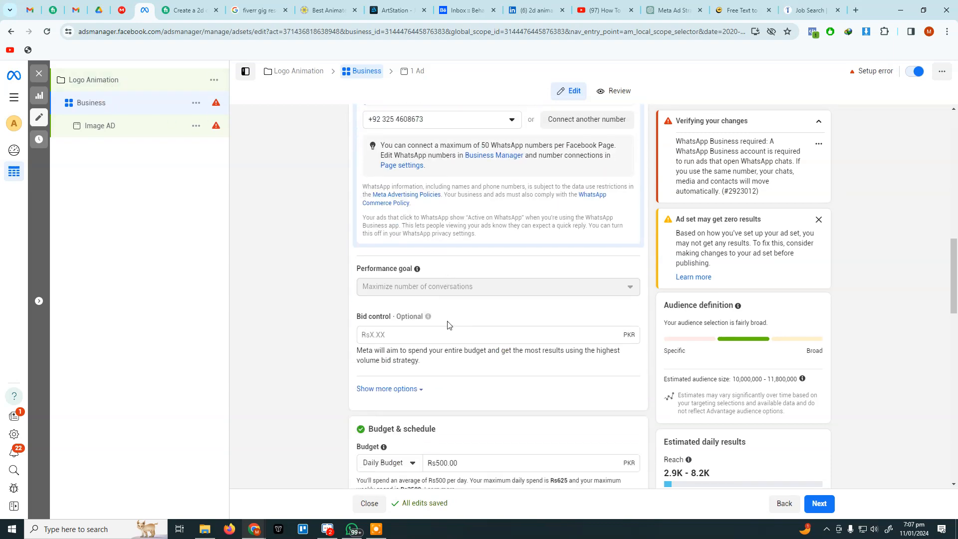
pyautogui.scroll(-12, 448, 325)
pyautogui.scroll(-3, 407, 299)
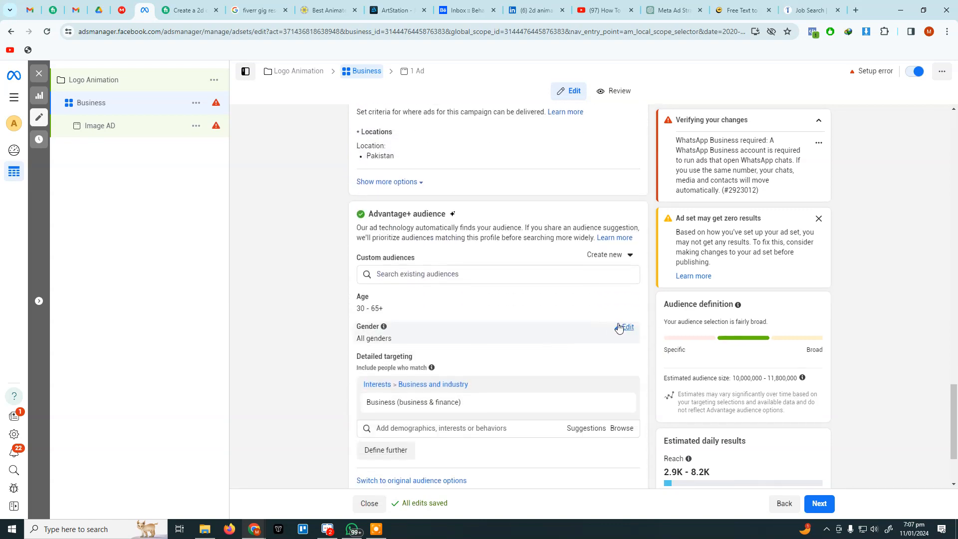
pyautogui.click(626, 327)
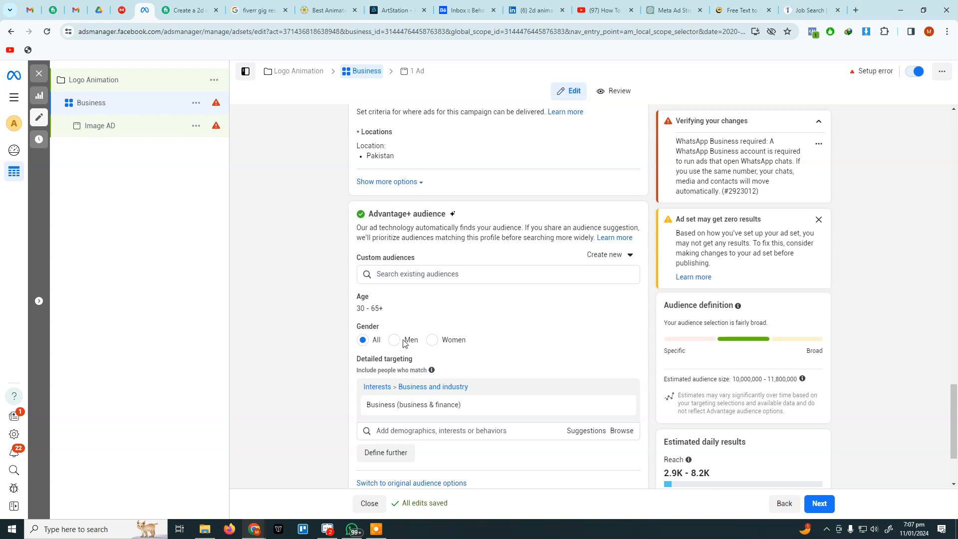
# Remove the Business (business & finance) interest from detailed targeting and search for "kitchen" instead
pyautogui.scroll(-1, 549, 355)
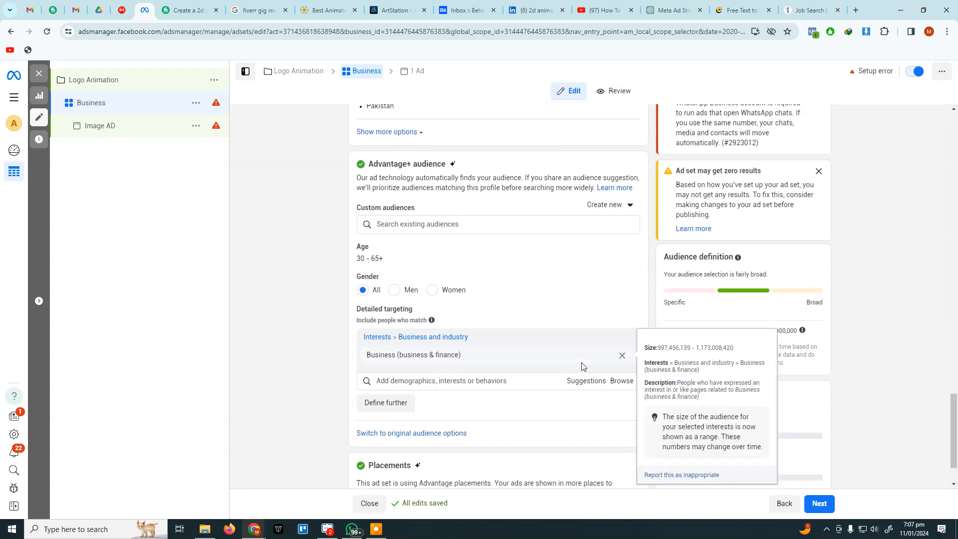
pyautogui.click(622, 354)
pyautogui.click(416, 337)
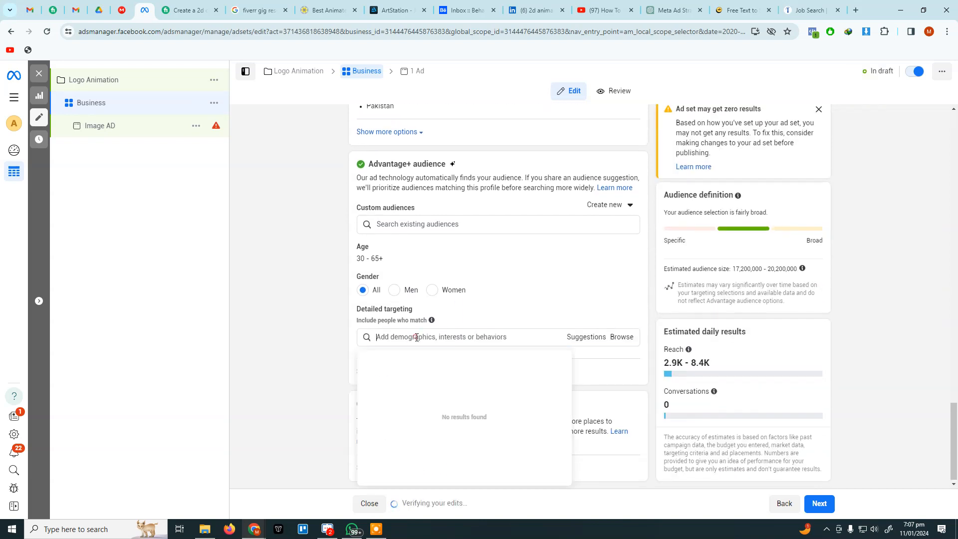
pyautogui.write('kitchen')
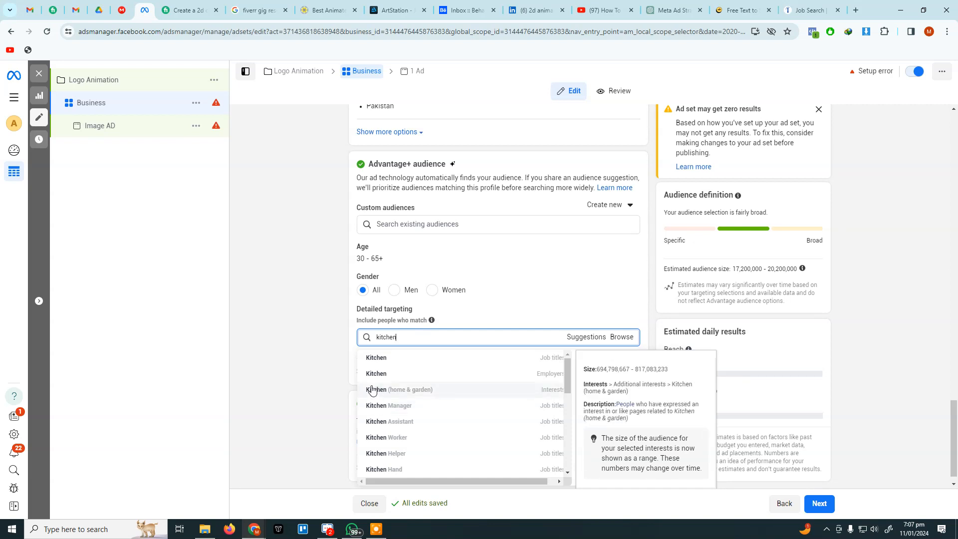
# Close the campaign editing view and toggle the Logo Animation campaign off and back on in the campaigns list
pyautogui.click(105, 131)
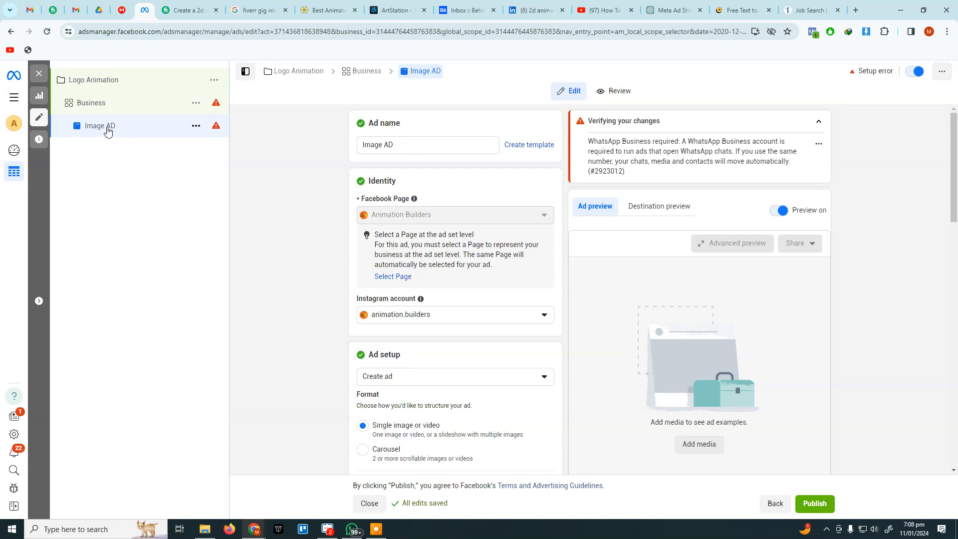
pyautogui.click(100, 81)
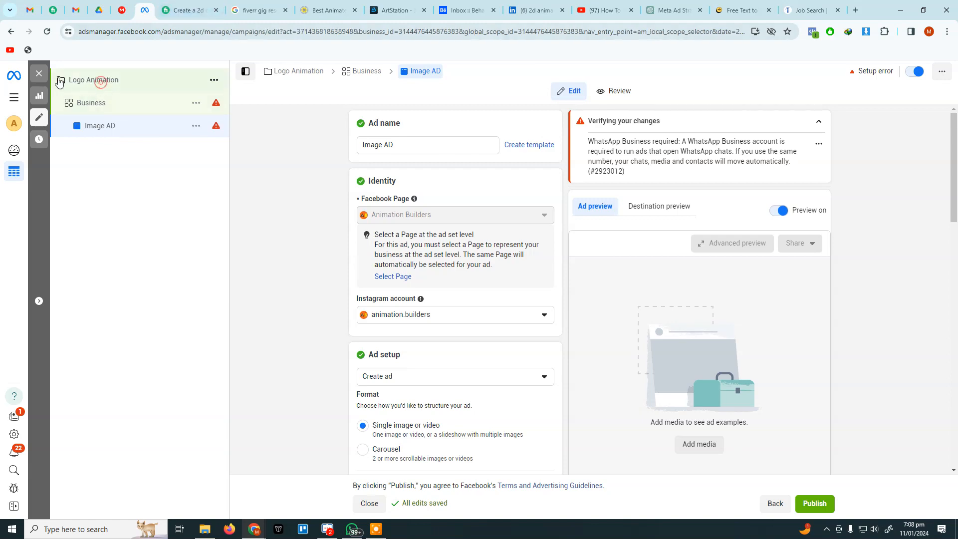
pyautogui.click(40, 74)
pyautogui.click(79, 188)
pyautogui.click(78, 190)
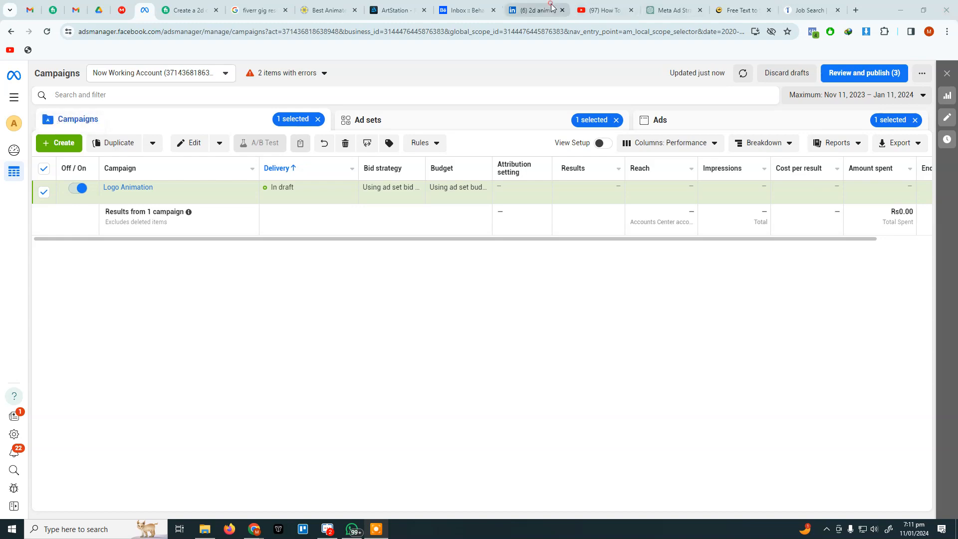
# Switch to LinkedIn and search jobs in Pakistan for "2d animator job"
pyautogui.click(535, 10)
pyautogui.click(276, 102)
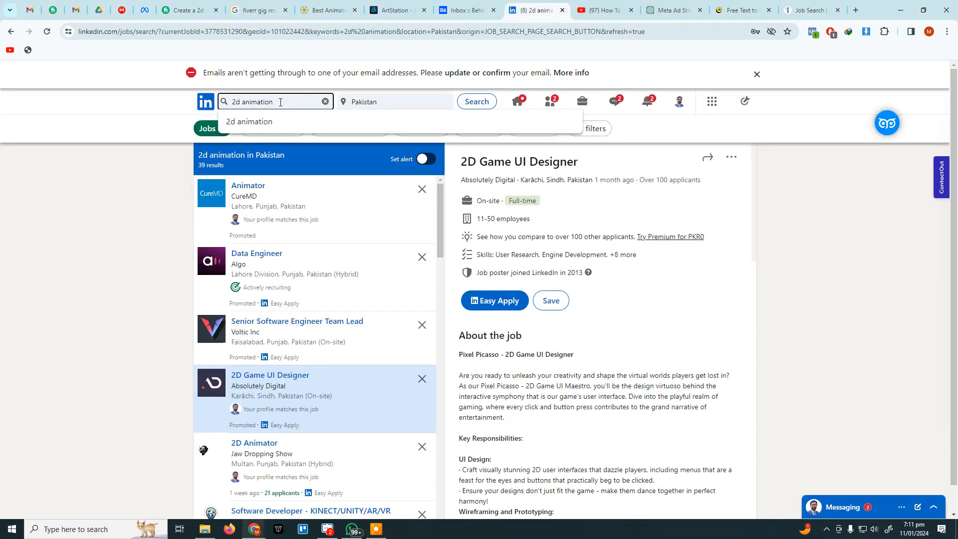
pyautogui.press('BackSpace')
pyautogui.press('BackSpace')
pyautogui.press('BackSpace')
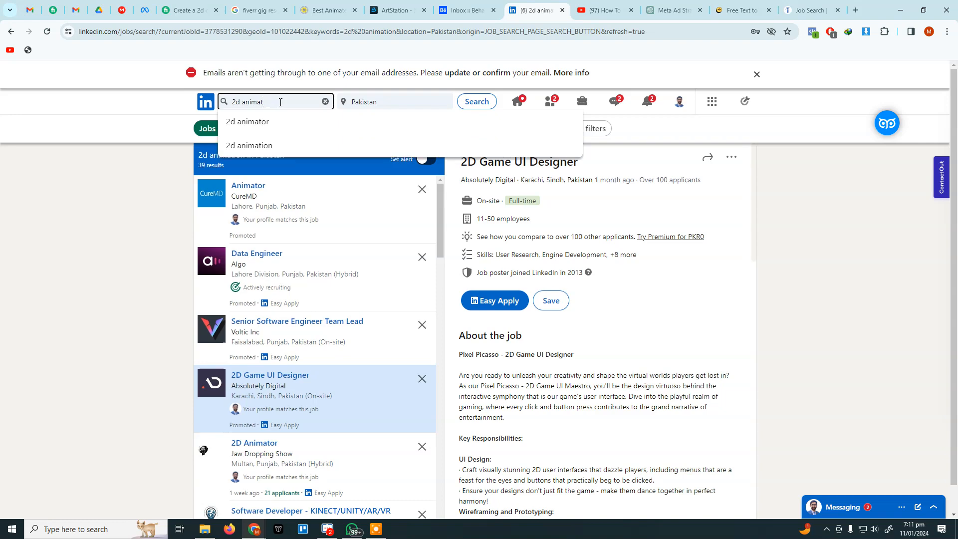
pyautogui.write('or job')
pyautogui.press('Return')
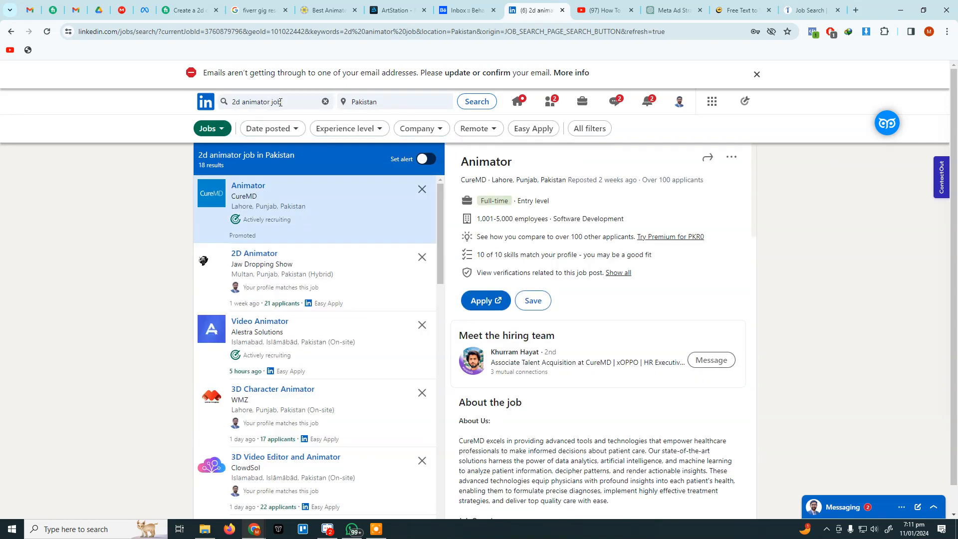
# Filter the "2d animator job" results to posts and browse the animation job posts
pyautogui.click(213, 135)
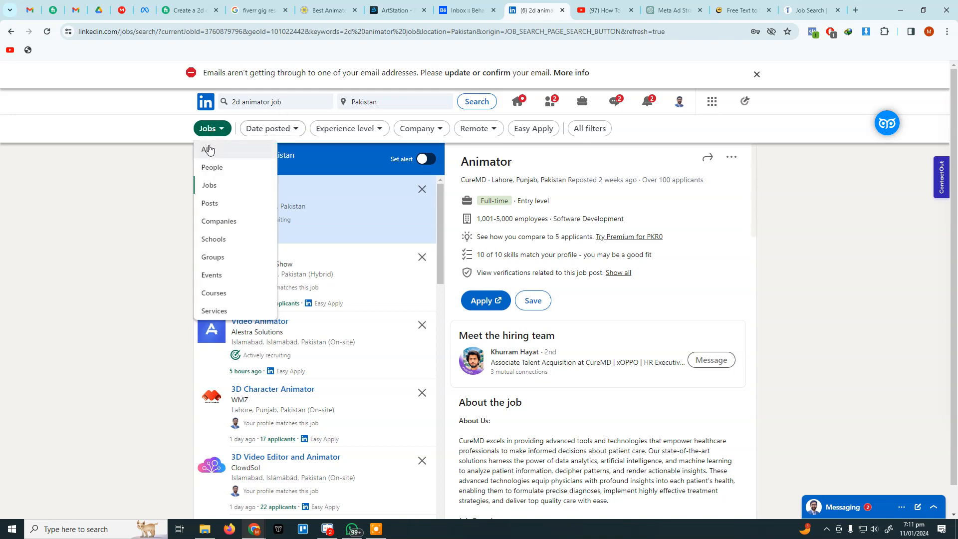
pyautogui.click(207, 203)
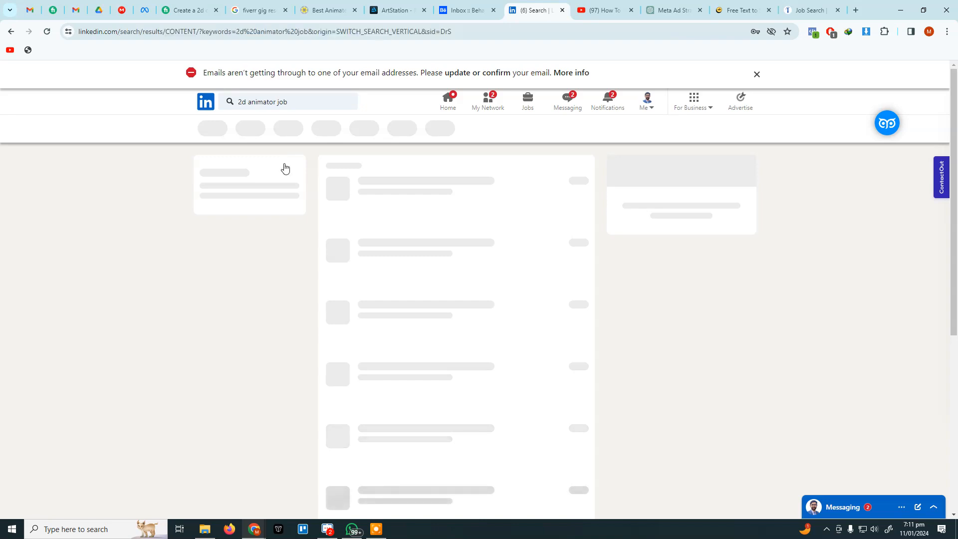
pyautogui.scroll(-4, 264, 224)
pyautogui.scroll(-15, 265, 225)
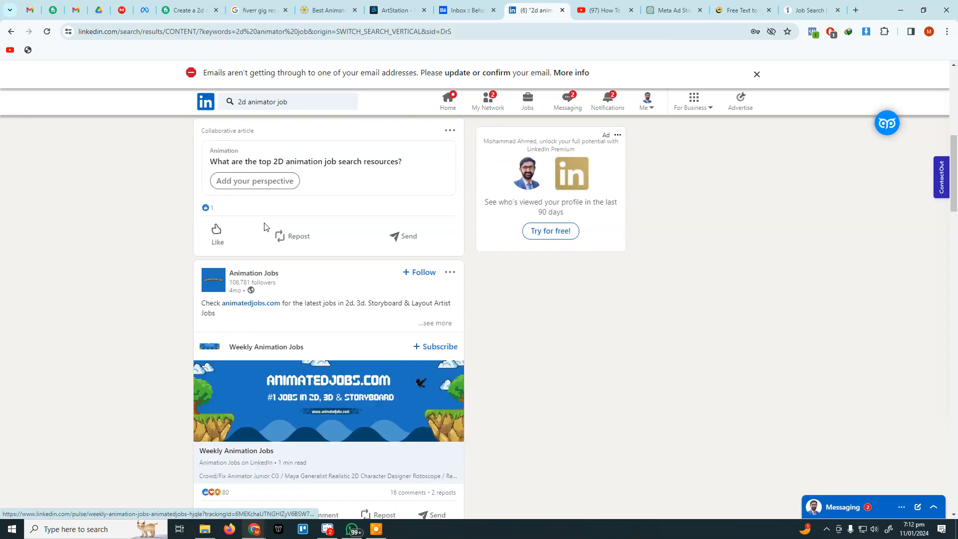
pyautogui.scroll(-2, 264, 230)
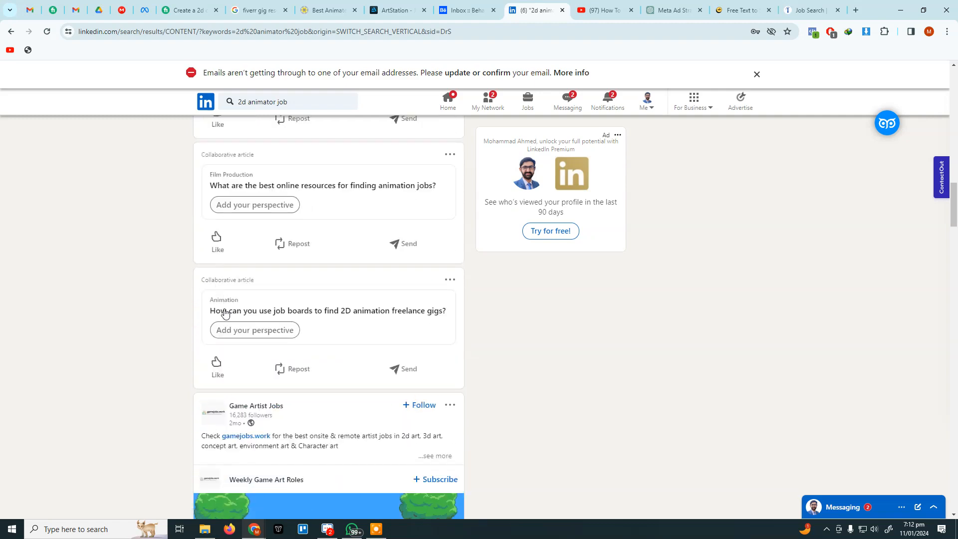
pyautogui.scroll(-4, 282, 332)
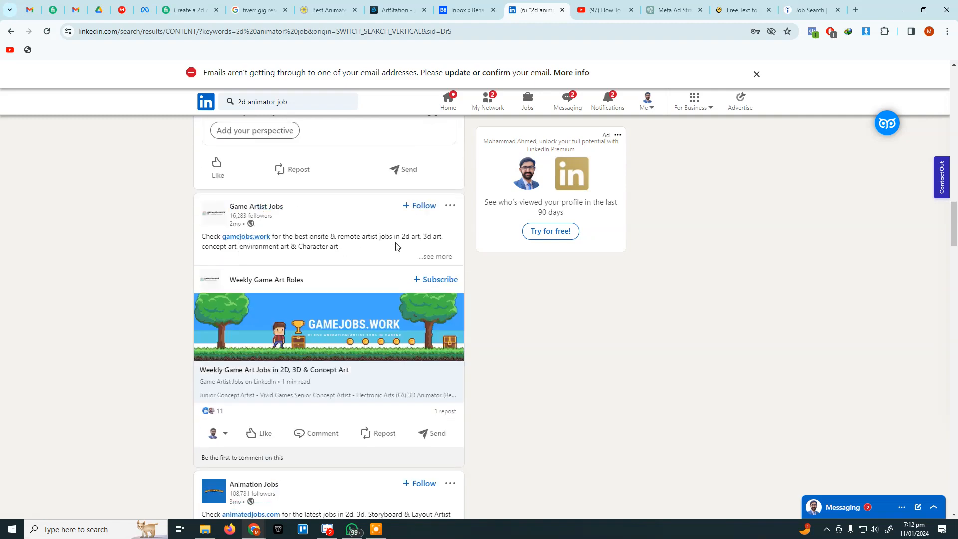
# Expand the Game Artist Jobs post to read its listings and look through the remaining job posts
pyautogui.click(429, 254)
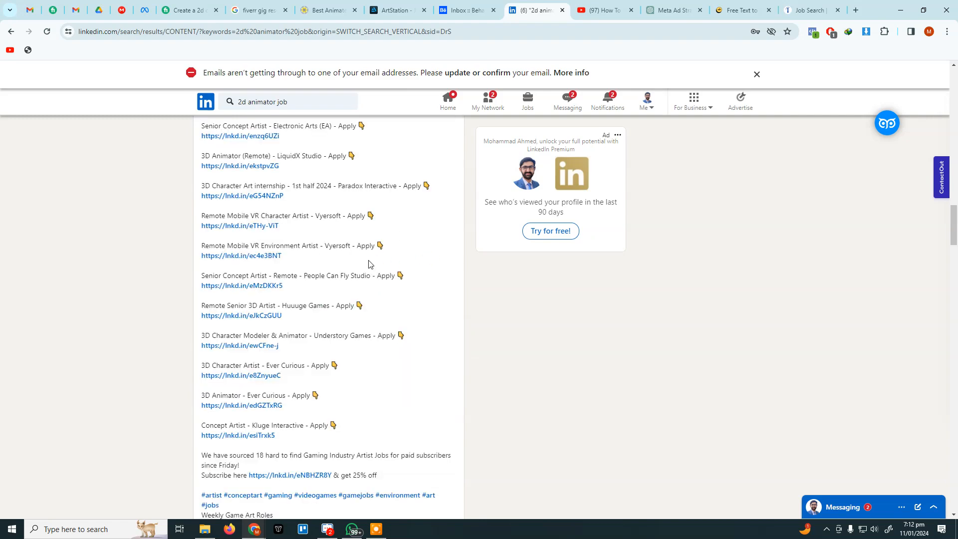
pyautogui.scroll(4, 379, 257)
pyautogui.scroll(-15, 263, 376)
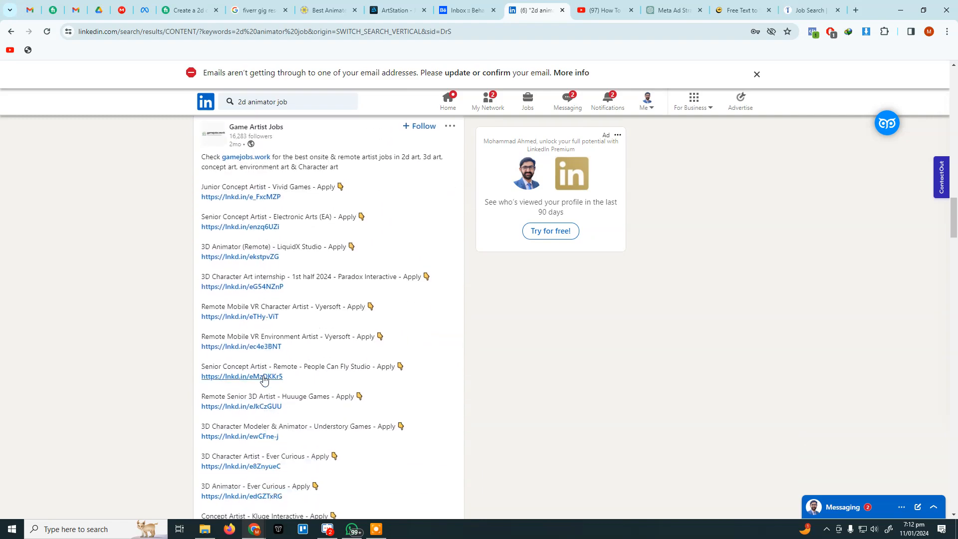
pyautogui.scroll(-6, 263, 377)
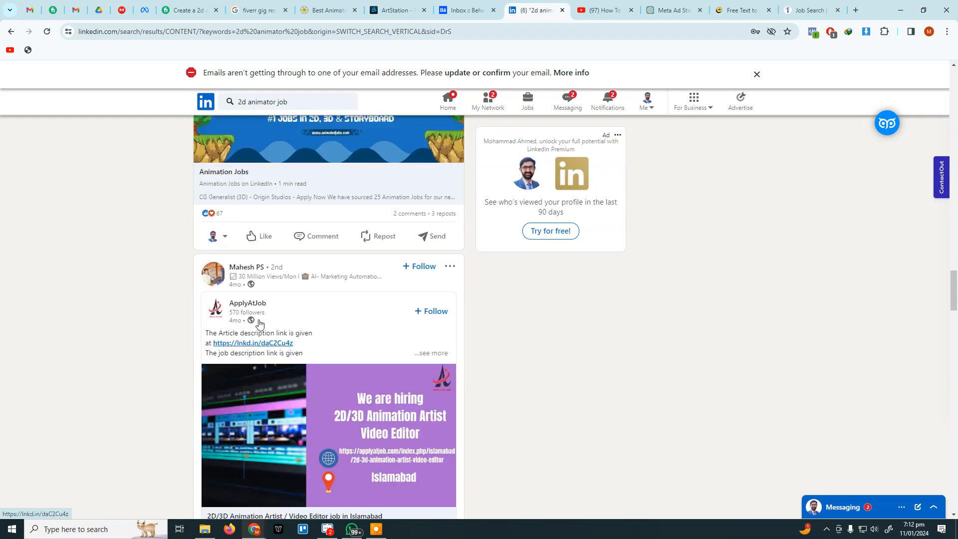
pyautogui.scroll(-7, 263, 273)
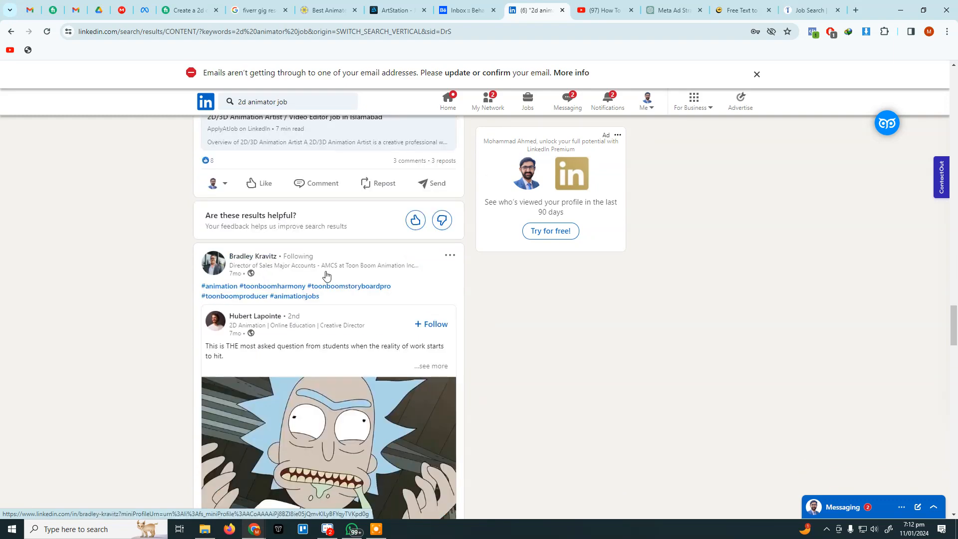
pyautogui.scroll(-12, 305, 290)
pyautogui.scroll(-4, 305, 289)
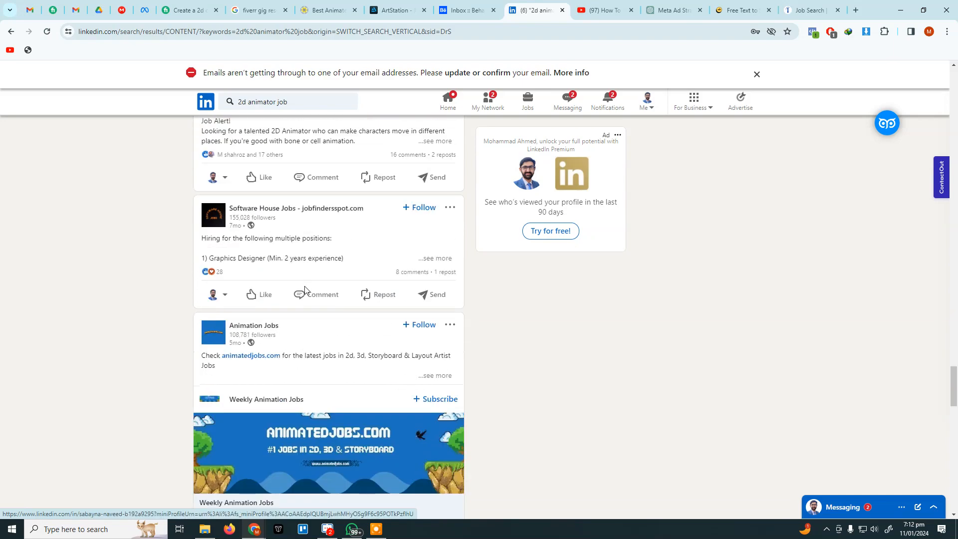
pyautogui.scroll(14, 302, 293)
pyautogui.scroll(20, 306, 293)
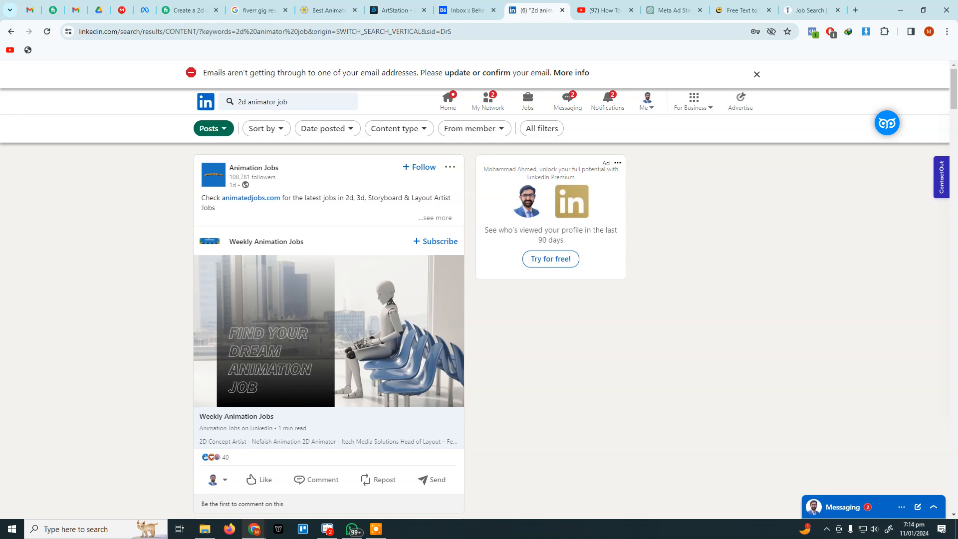
# Return to Meta Ads Manager and clear the campaign, ad set and ad selections
pyautogui.click(144, 10)
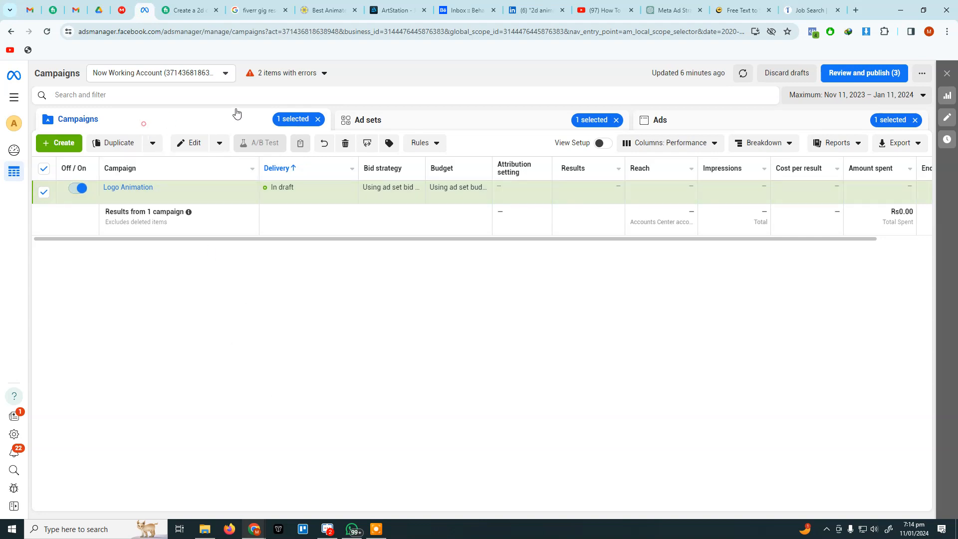
pyautogui.click(320, 119)
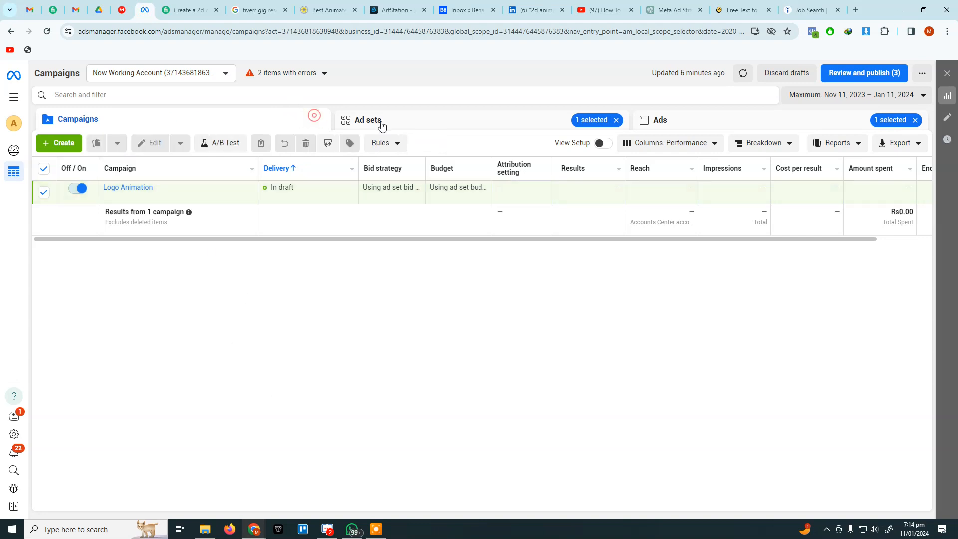
pyautogui.click(617, 120)
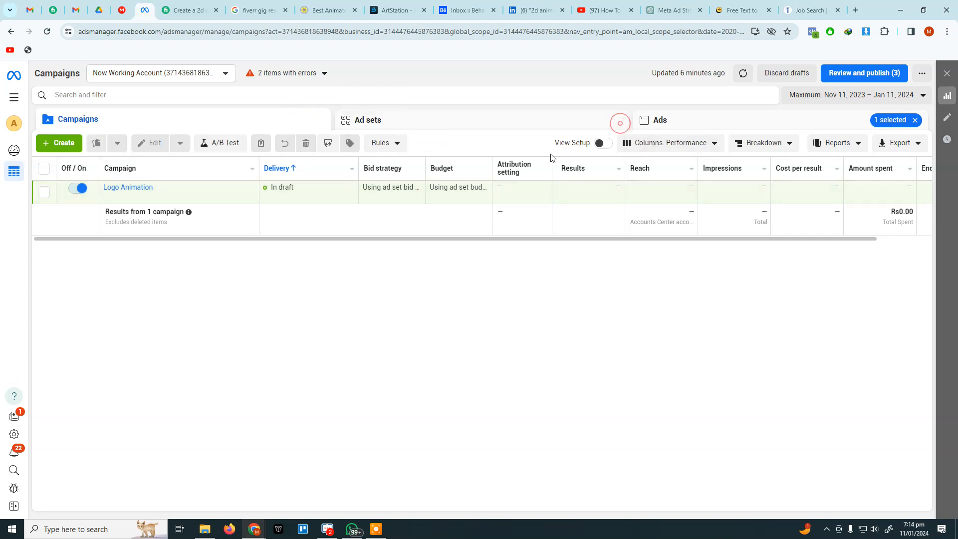
pyautogui.click(917, 120)
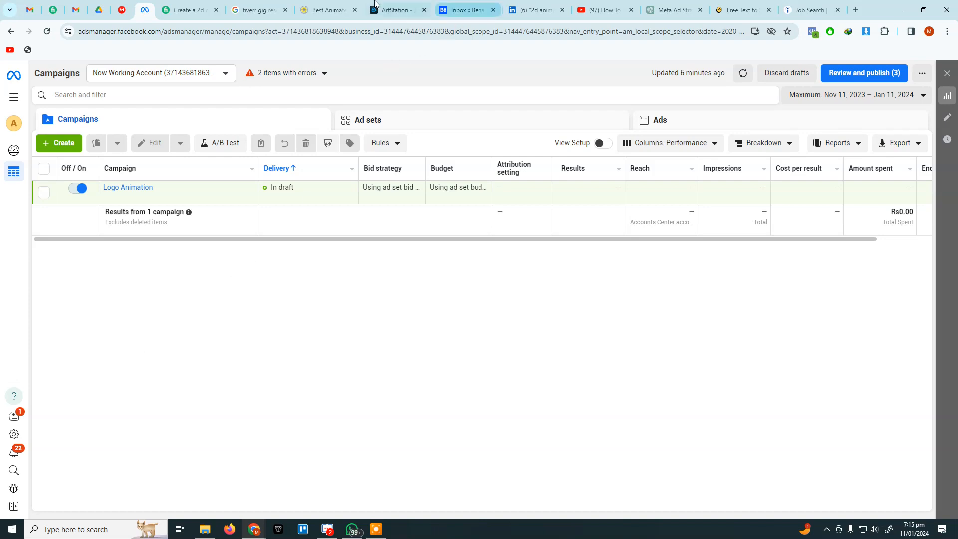
# Open the Shopify Dropshipping course page on the Animation Builders website and highlight parts of the course title, ending with "(Advanced)"
pyautogui.click(334, 5)
pyautogui.moveTo(449, 88)
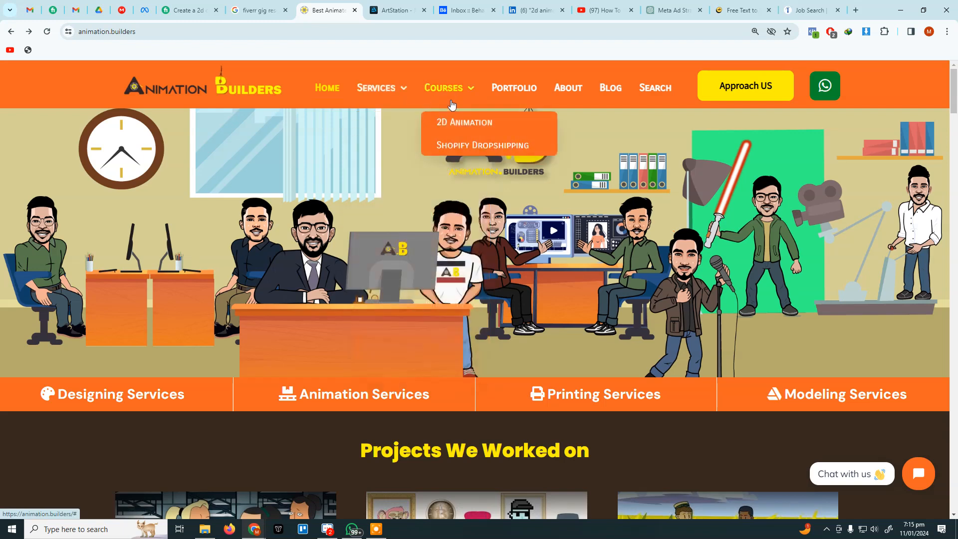
pyautogui.click(467, 152)
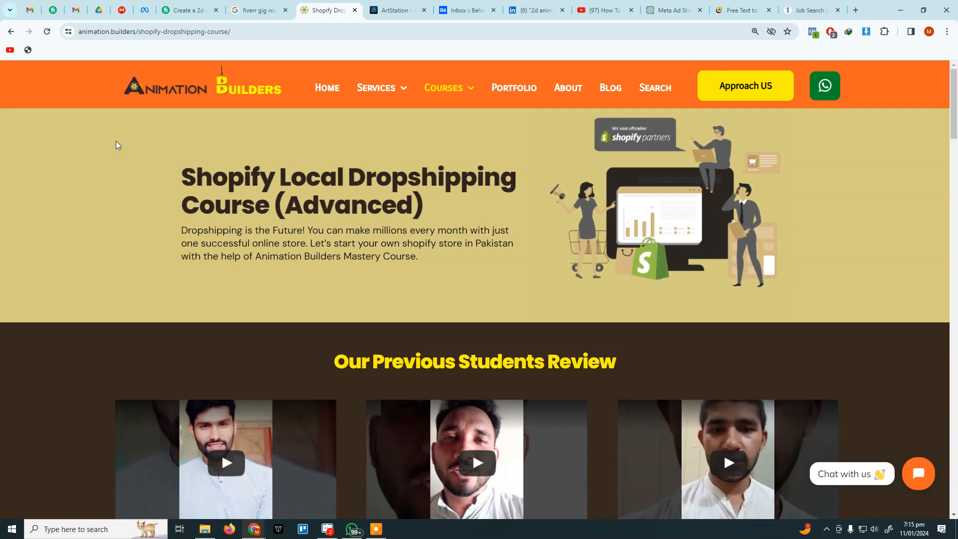
pyautogui.moveTo(174, 178); pyautogui.dragTo(271, 213)
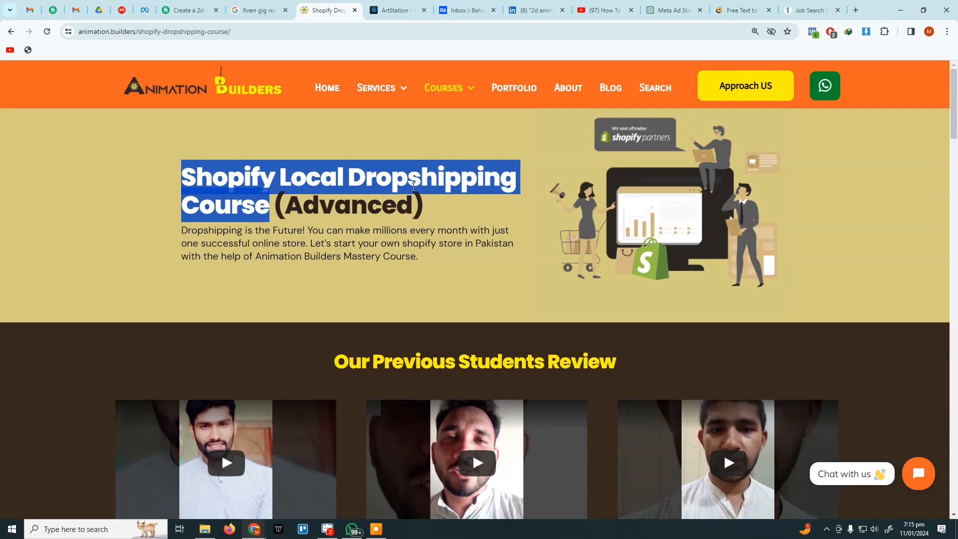
pyautogui.moveTo(421, 204); pyautogui.dragTo(274, 196)
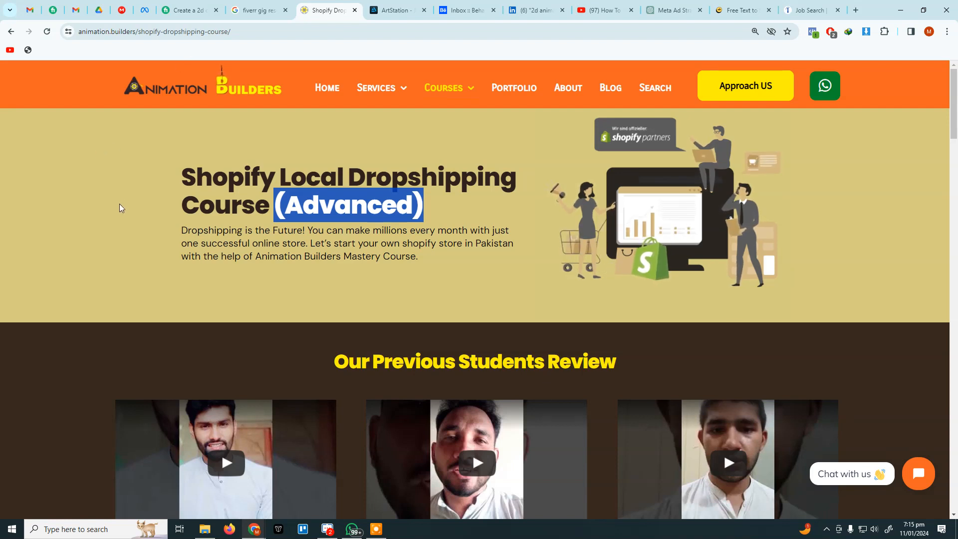
# Review the course page's student achievements, platforms used and course information sections
pyautogui.scroll(-7, 118, 204)
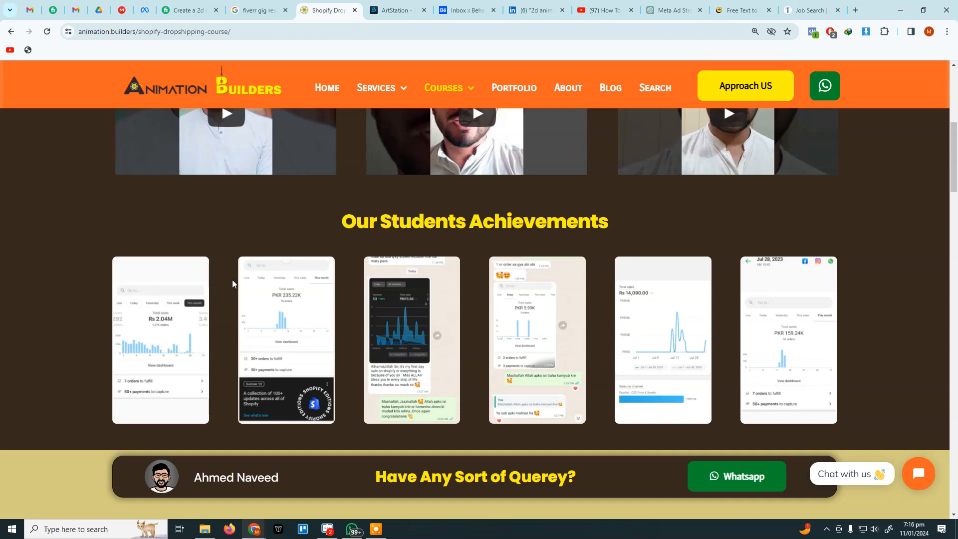
pyautogui.scroll(-1, 233, 283)
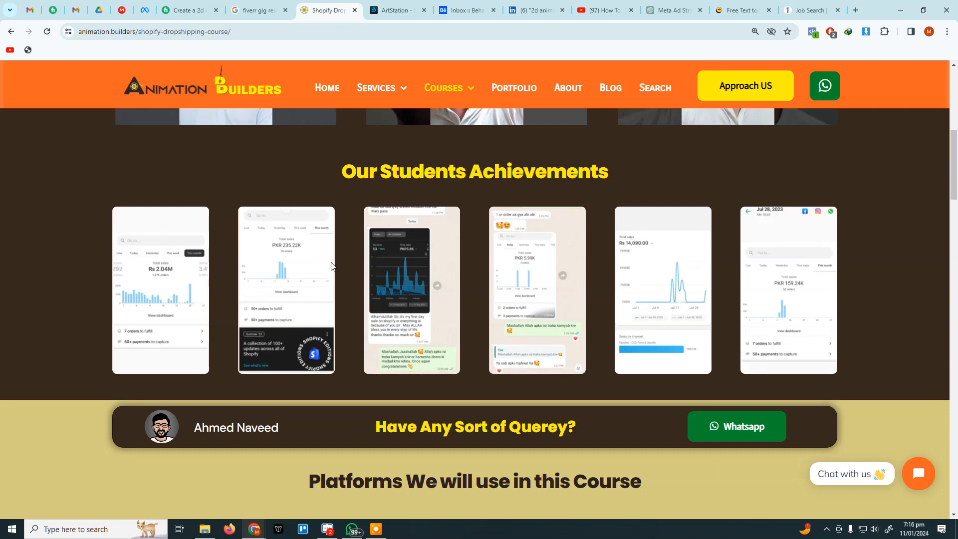
pyautogui.scroll(-4, 603, 289)
pyautogui.scroll(-1, 310, 322)
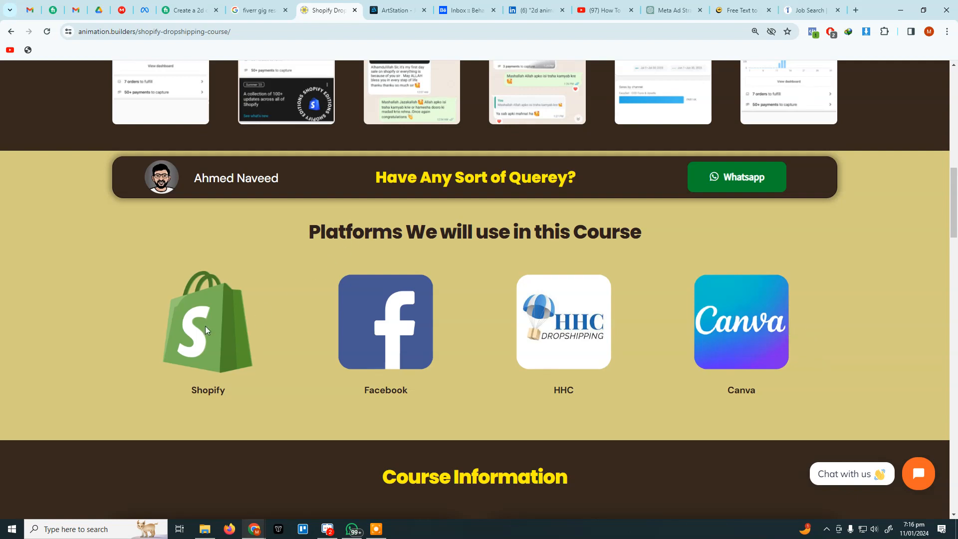
pyautogui.scroll(-5, 205, 318)
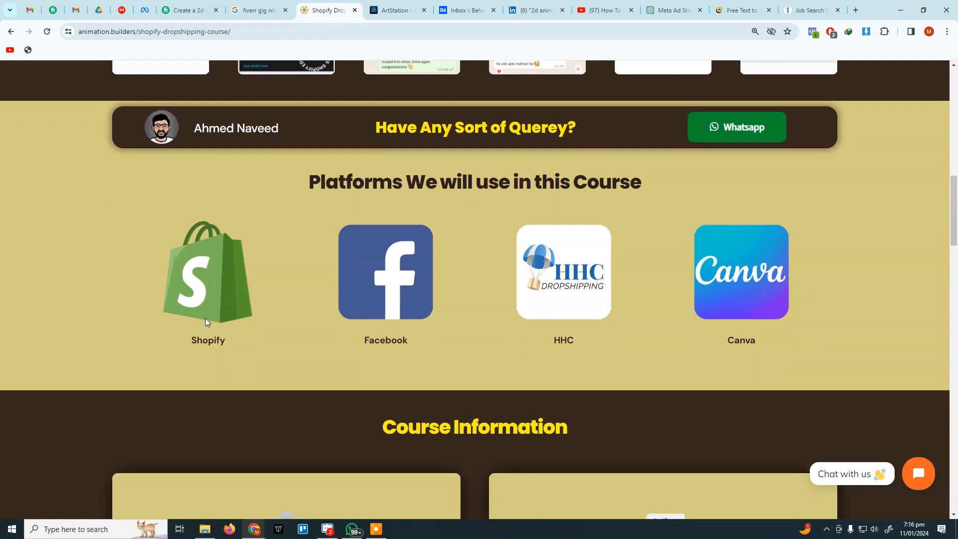
pyautogui.scroll(-3, 248, 370)
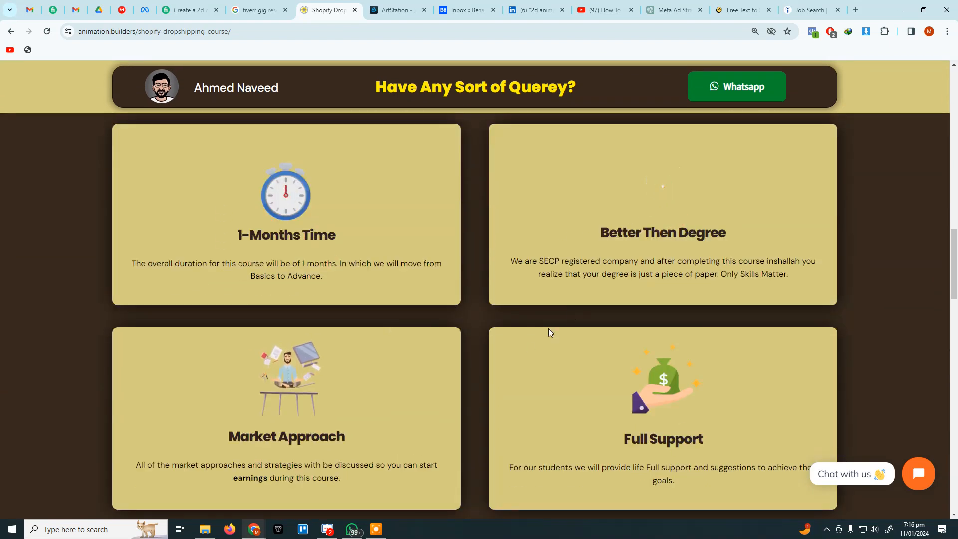
pyautogui.scroll(-1, 466, 307)
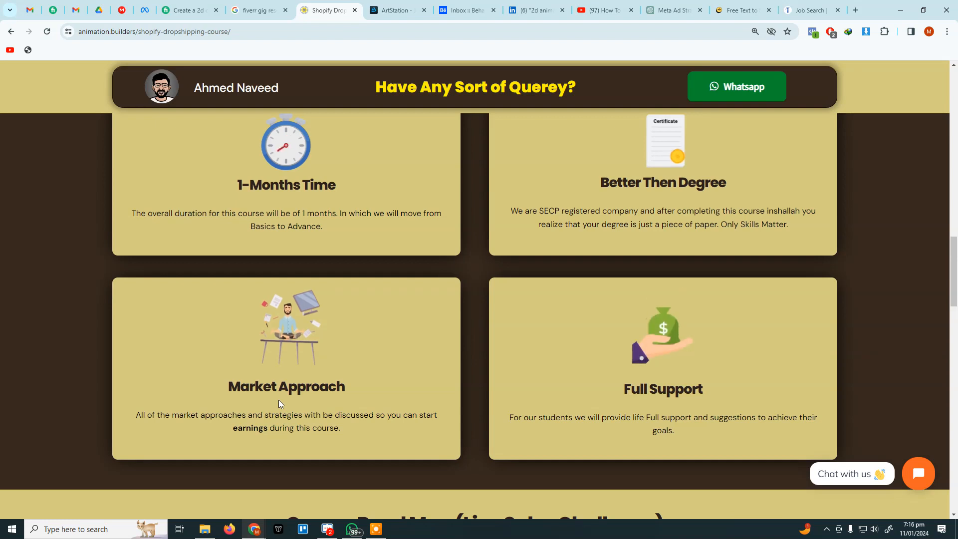
# Highlight the Full Support heading in the course information and the HHC label among the platforms
pyautogui.moveTo(624, 393); pyautogui.dragTo(693, 394)
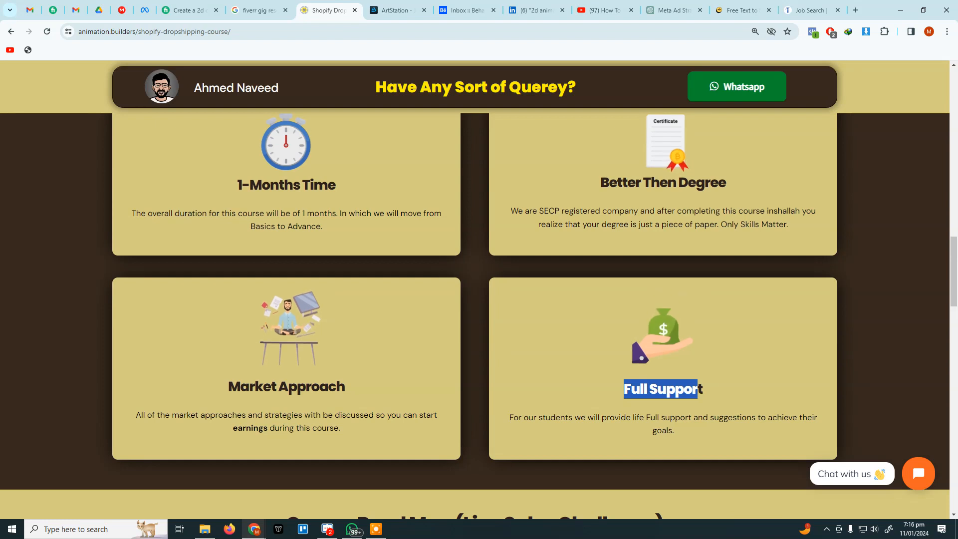
pyautogui.click(640, 374)
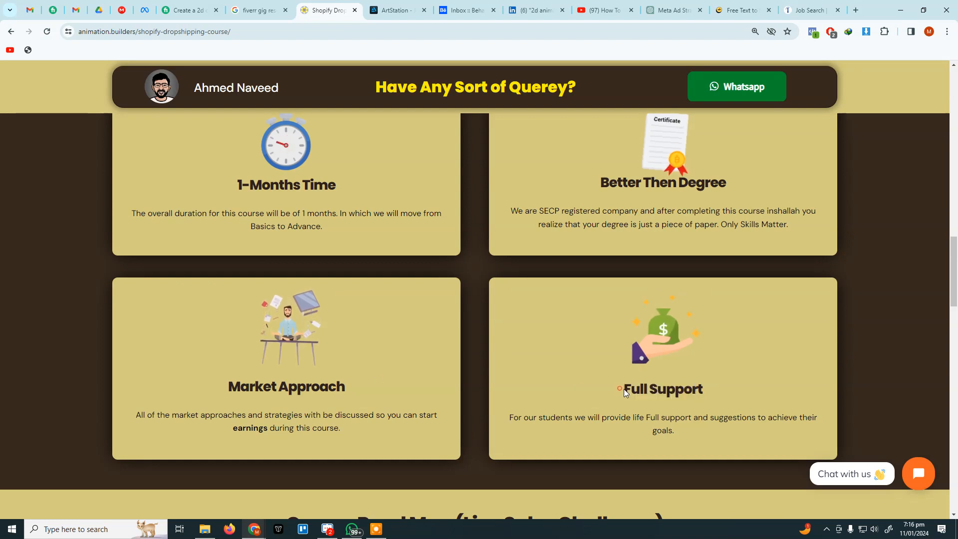
pyautogui.tripleClick(641, 384)
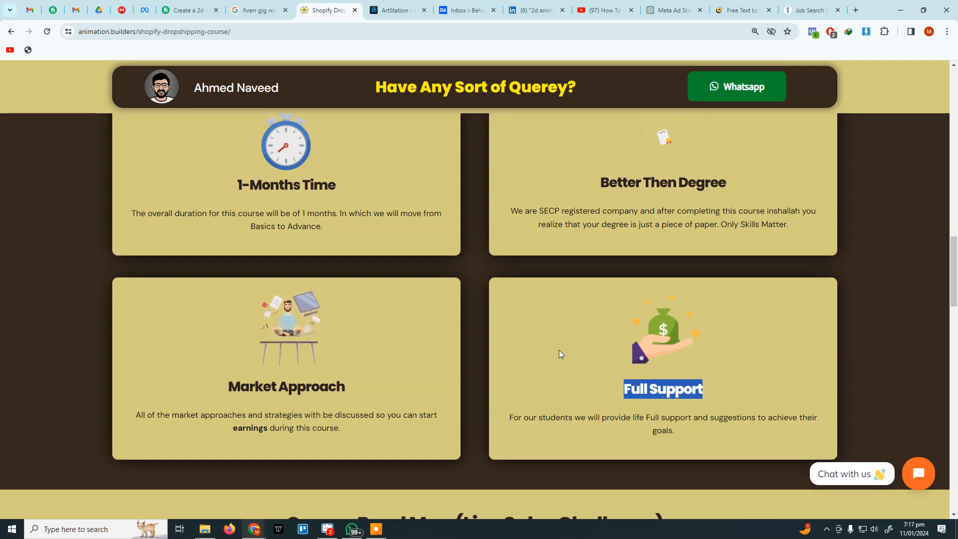
pyautogui.scroll(8, 533, 265)
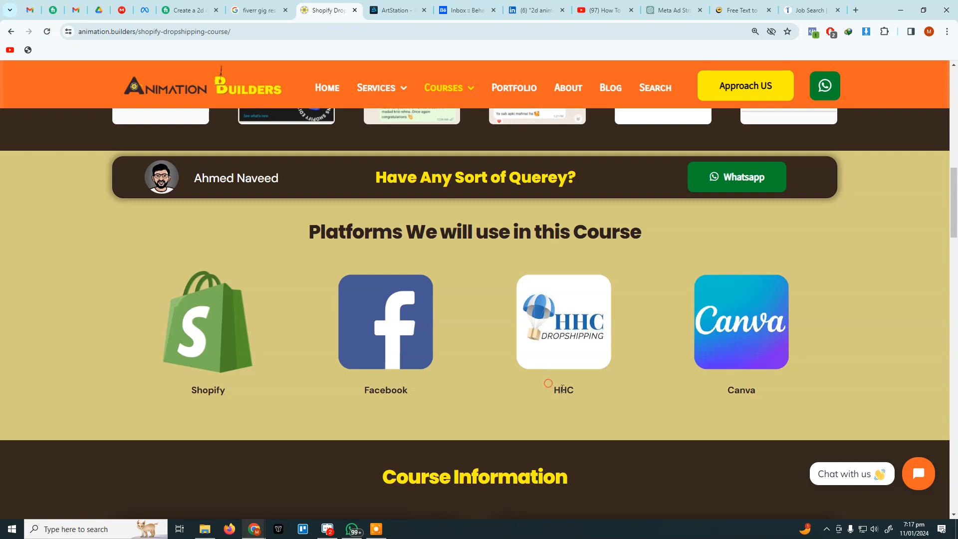
pyautogui.moveTo(554, 386); pyautogui.dragTo(573, 388)
# Collapse Lecture # 1 in the course road map and review the lecture list and enrollment price section
pyautogui.scroll(-15, 216, 202)
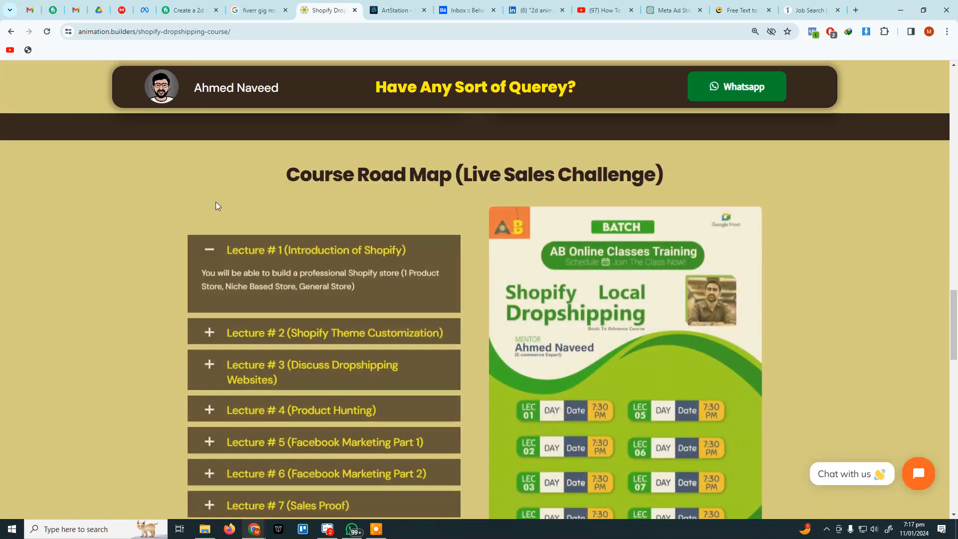
pyautogui.scroll(-2, 215, 202)
pyautogui.click(207, 152)
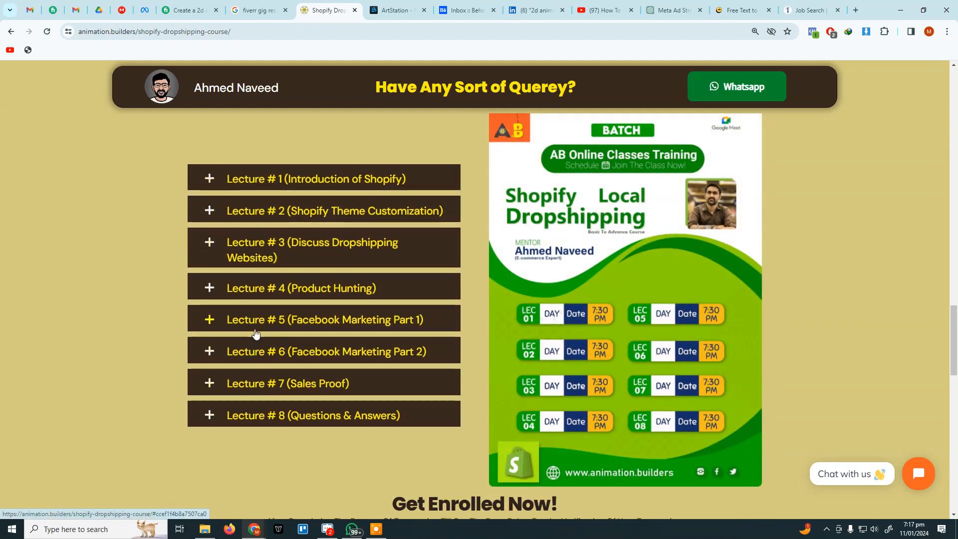
pyautogui.scroll(-2, 255, 333)
pyautogui.scroll(-2, 255, 334)
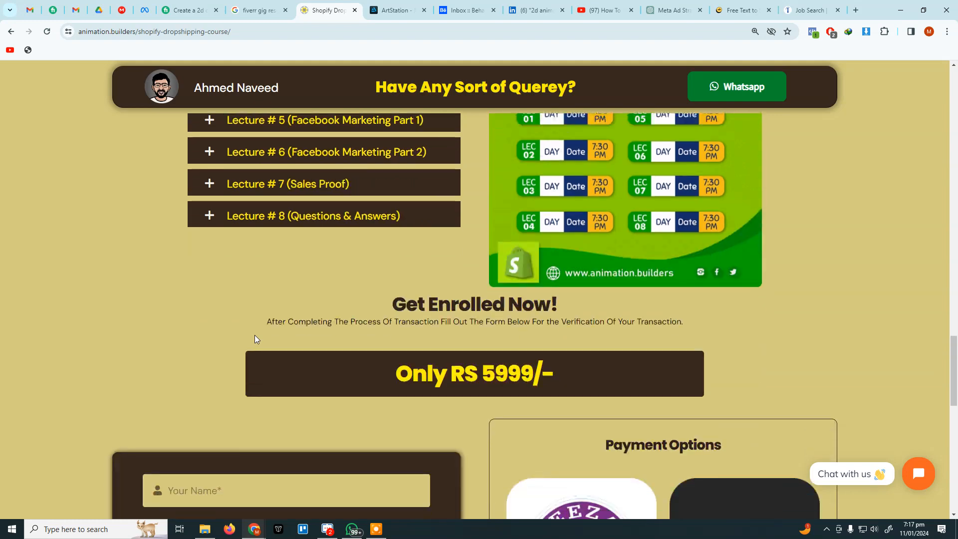
# Review the enrollment form and payment options, and highlight the Shopify label among the course platforms
pyautogui.scroll(-4, 254, 338)
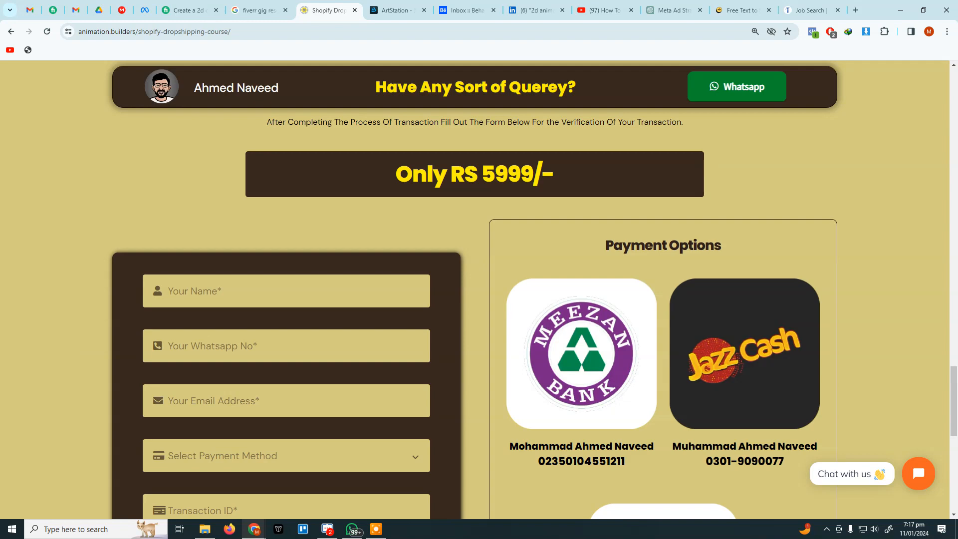
pyautogui.scroll(2, 169, 202)
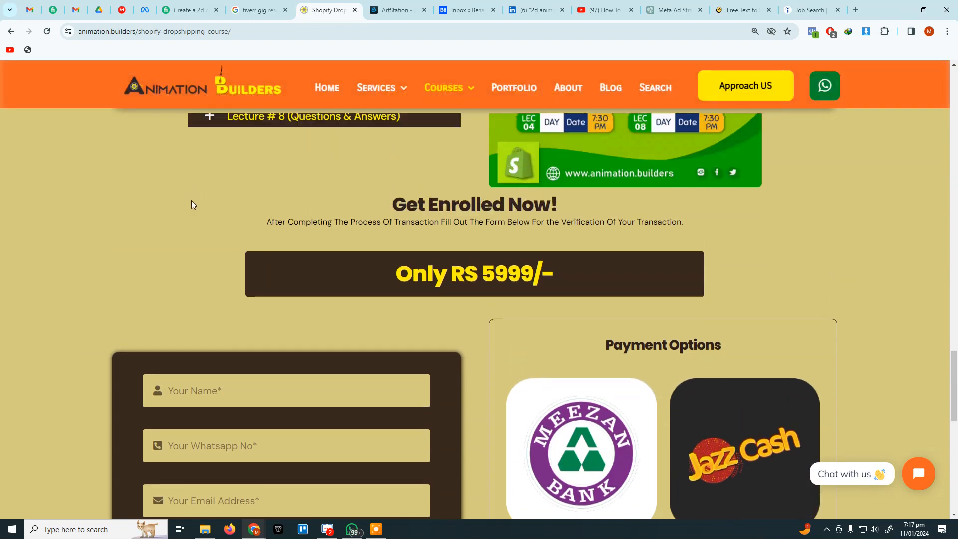
pyautogui.scroll(15, 187, 208)
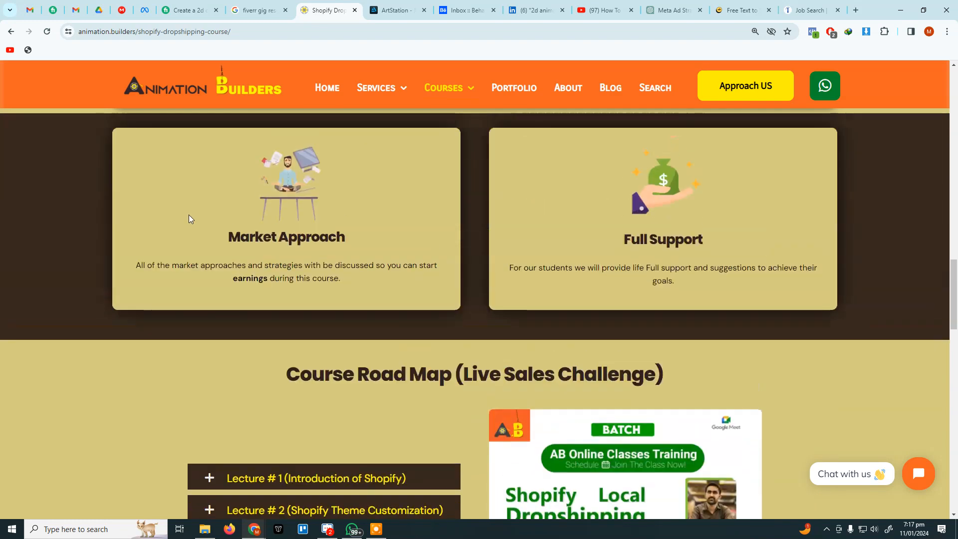
pyautogui.scroll(3, 250, 241)
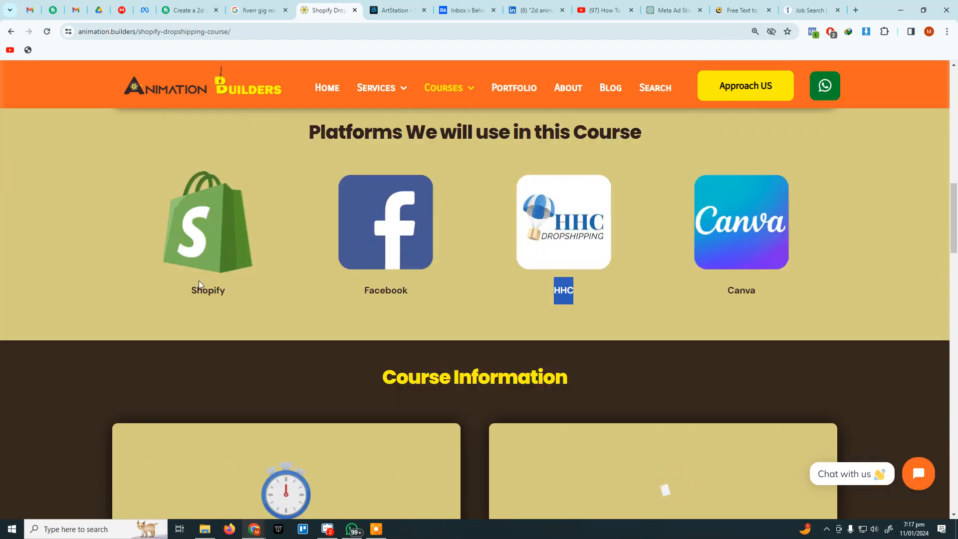
pyautogui.moveTo(190, 293); pyautogui.dragTo(226, 291)
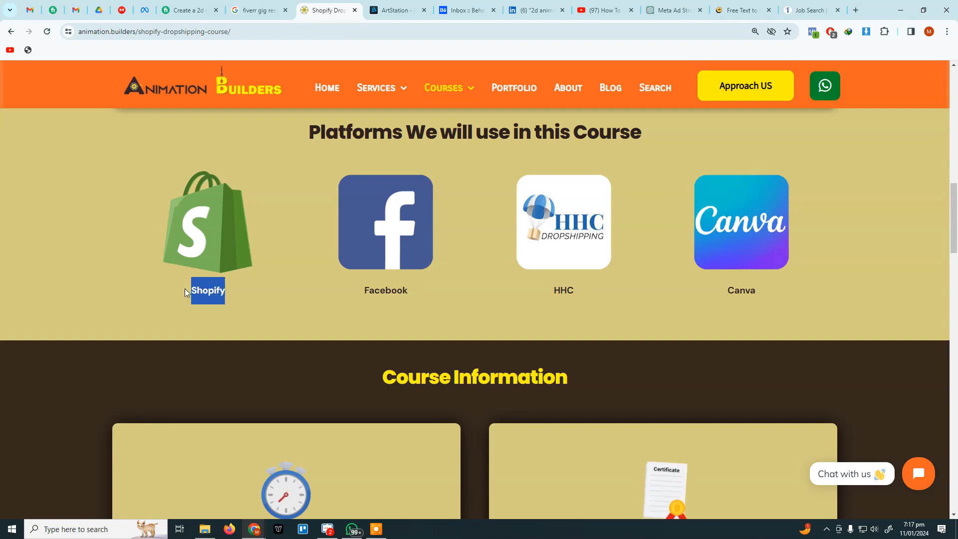
# Look over the course information cards and highlight the HHC label in the platforms section
pyautogui.scroll(-3, 184, 288)
pyautogui.scroll(-2, 187, 286)
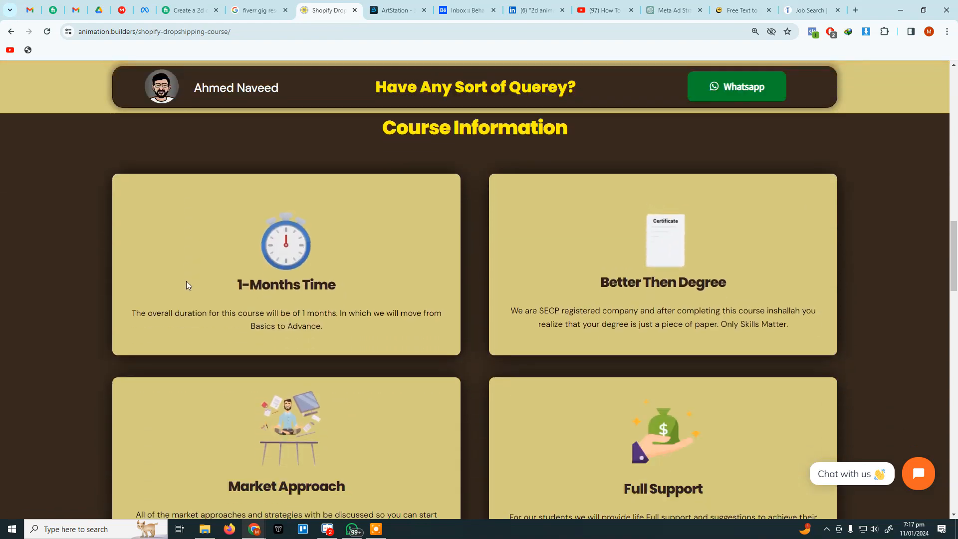
pyautogui.scroll(5, 219, 277)
pyautogui.click(548, 298)
pyautogui.moveTo(550, 298); pyautogui.dragTo(576, 286)
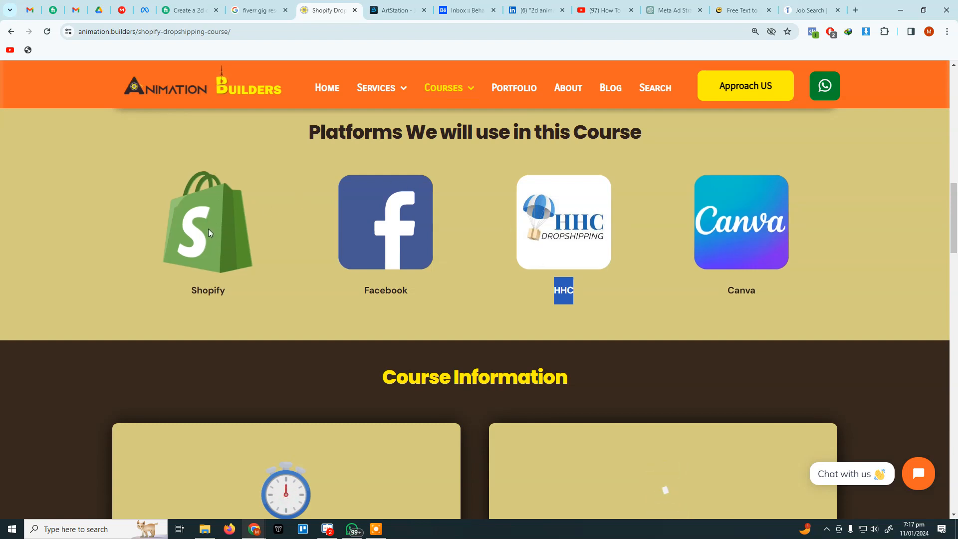
# Switch to Meta Ads Manager, start creating a new campaign and examine the Leads and Engagement objectives
pyautogui.click(144, 10)
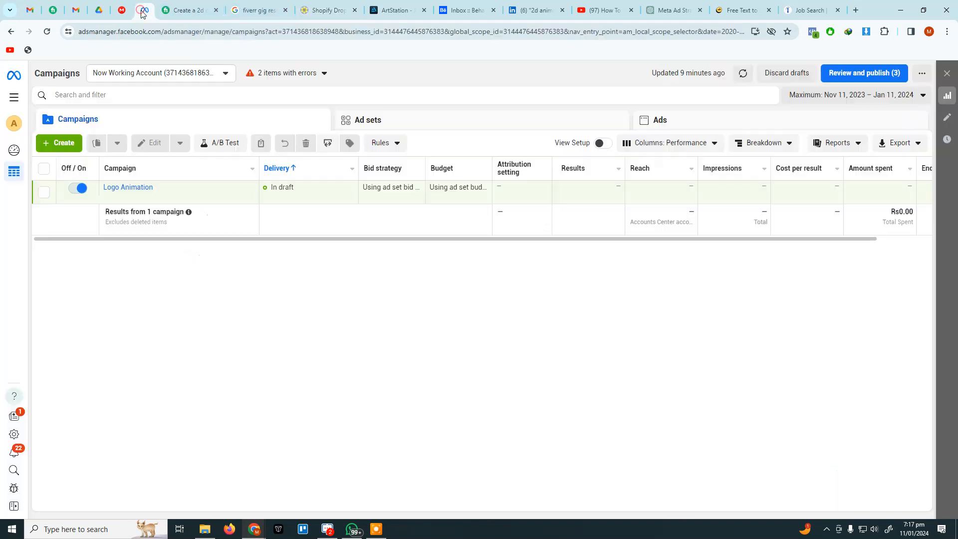
pyautogui.click(69, 146)
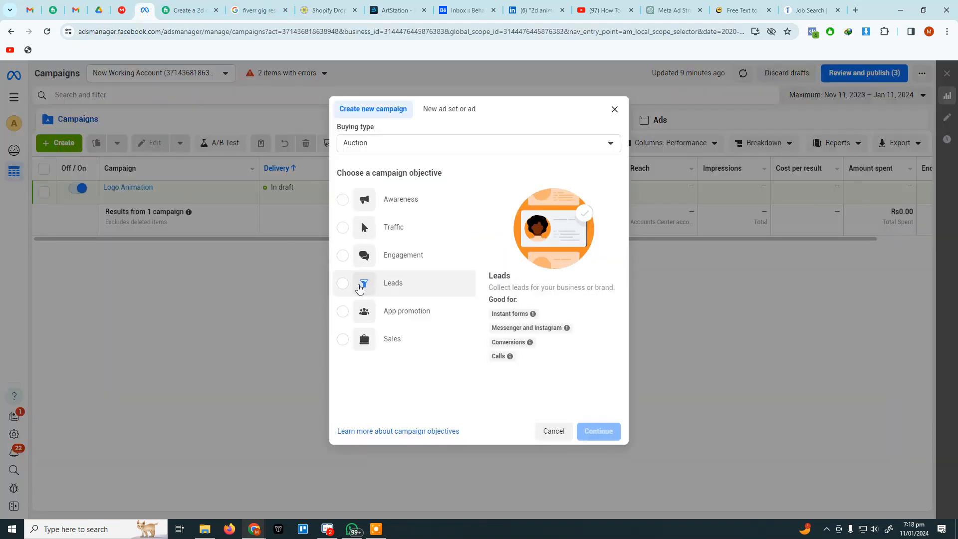
pyautogui.moveTo(354, 258)
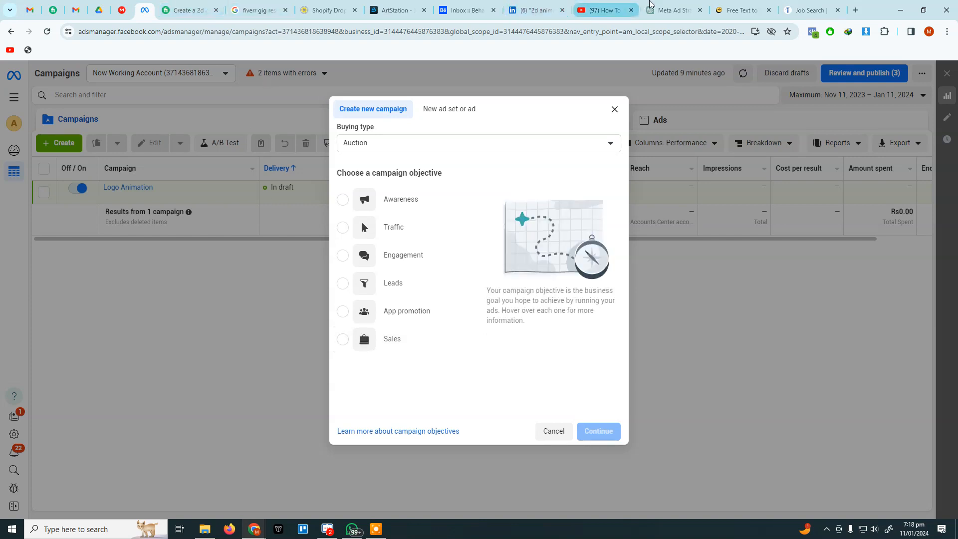
# Return to the Shopify dropshipping course page, clear the text highlight and review the course information, road map, price and payment options
pyautogui.click(322, 9)
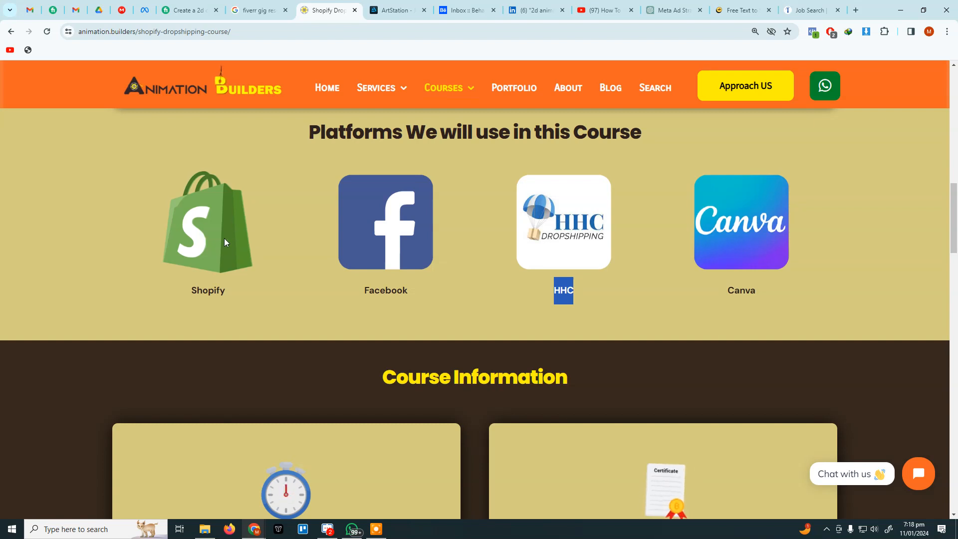
pyautogui.click(546, 287)
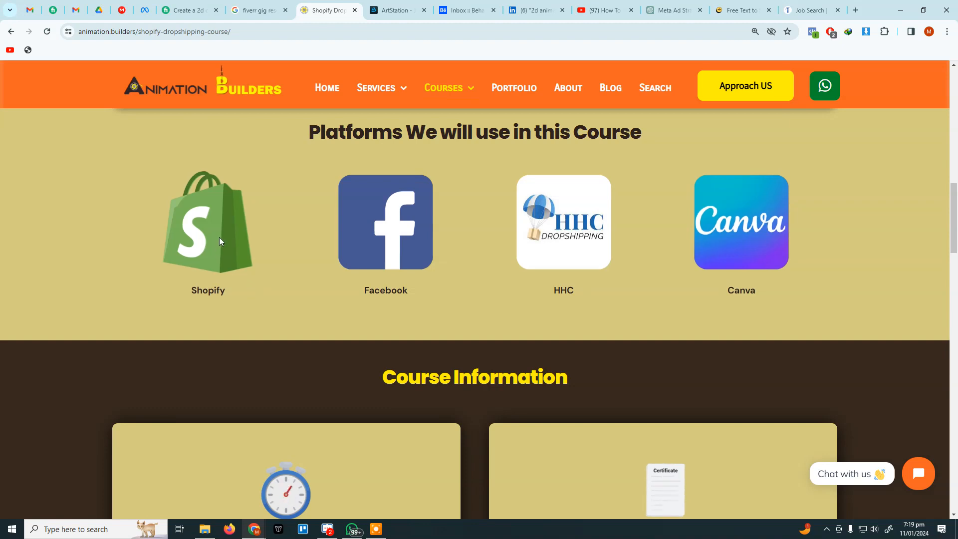
pyautogui.scroll(-2, 223, 235)
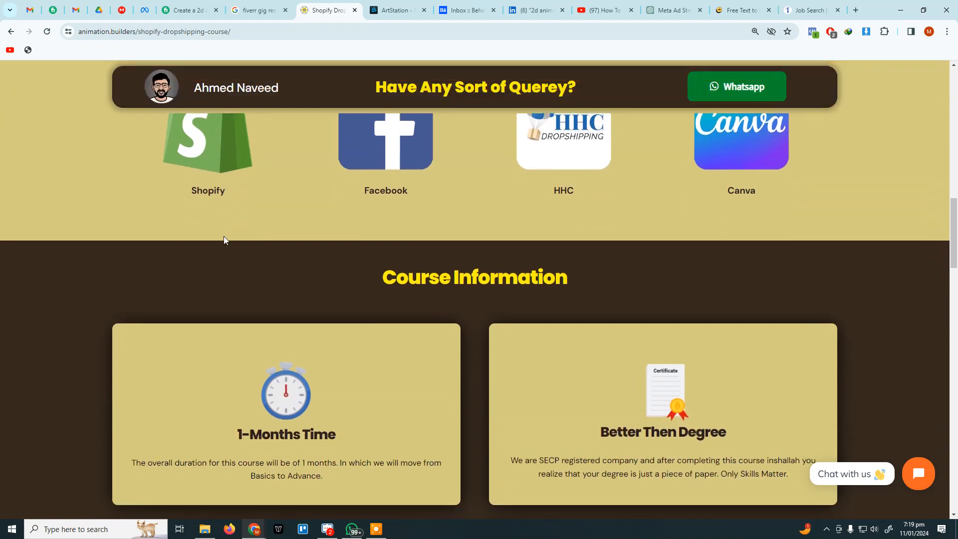
pyautogui.scroll(-1, 224, 235)
pyautogui.scroll(-6, 226, 232)
pyautogui.scroll(-4, 226, 232)
pyautogui.scroll(-4, 225, 232)
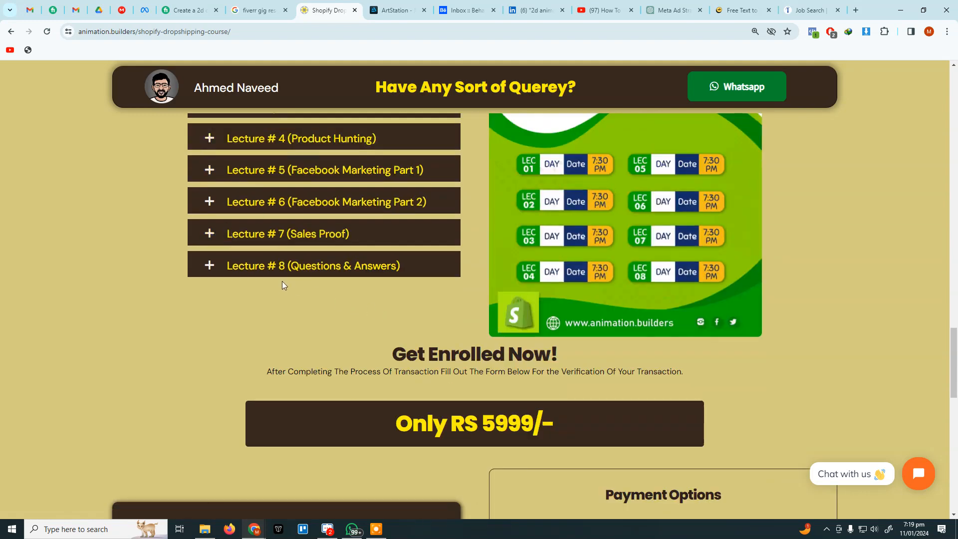
pyautogui.scroll(-3, 283, 285)
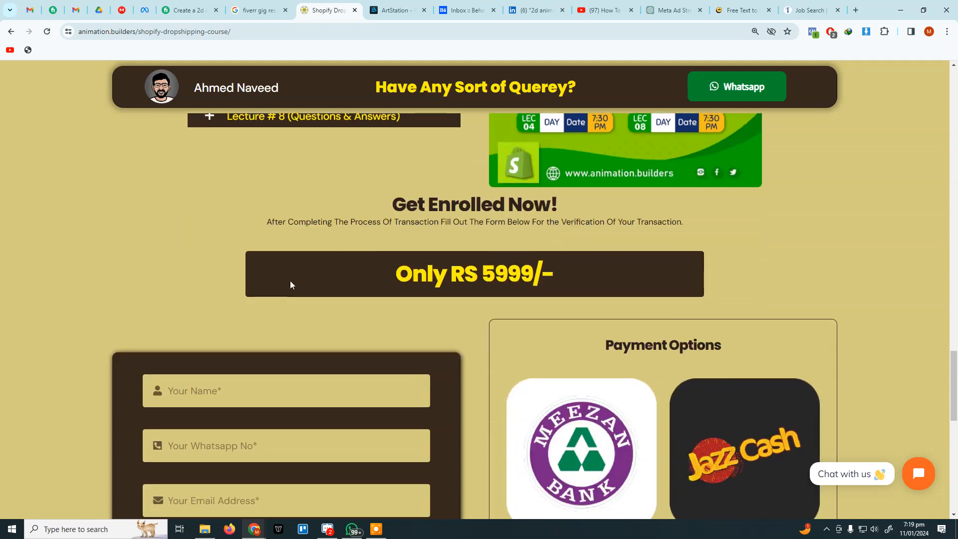
pyautogui.scroll(-2, 298, 277)
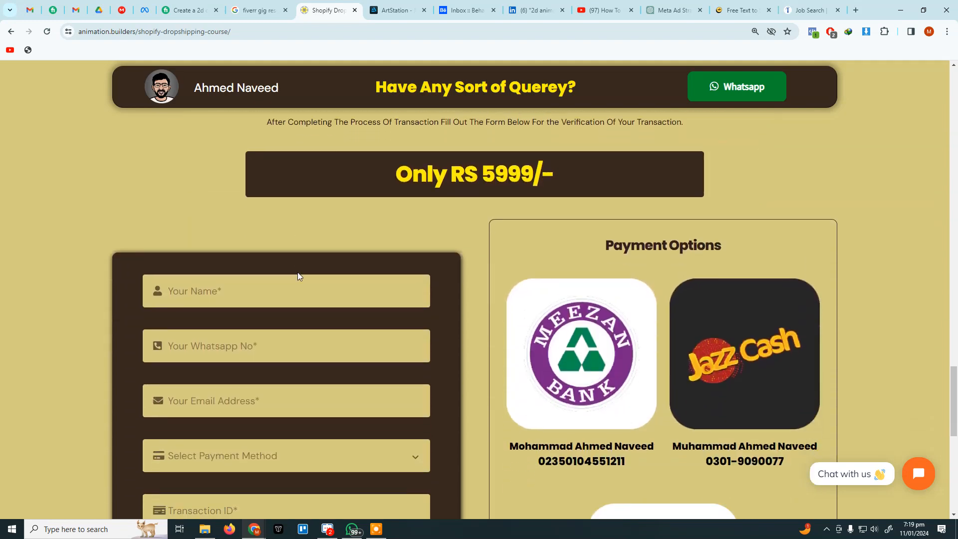
pyautogui.scroll(1, 292, 265)
pyautogui.scroll(6, 293, 266)
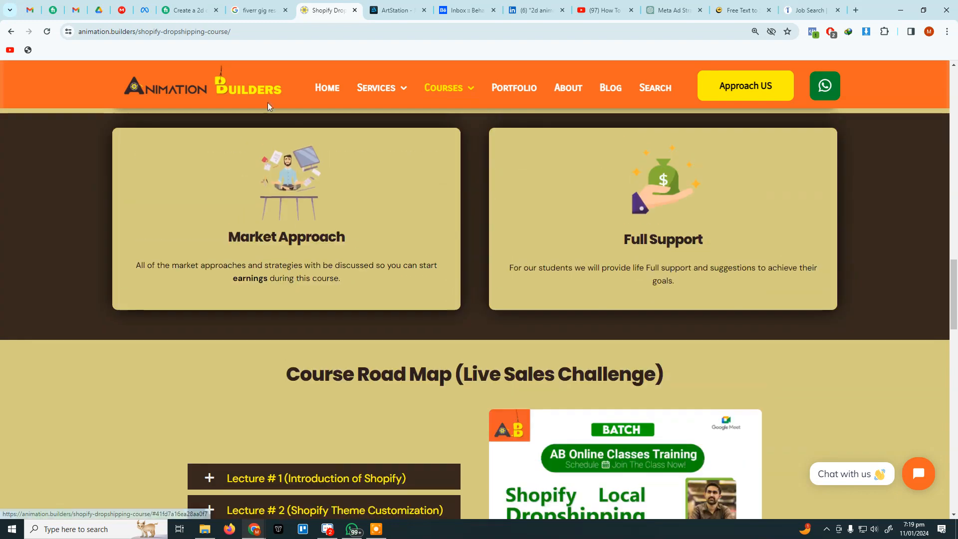
# Switch back to the campaign objective choices in Meta Ads Manager
pyautogui.click(144, 10)
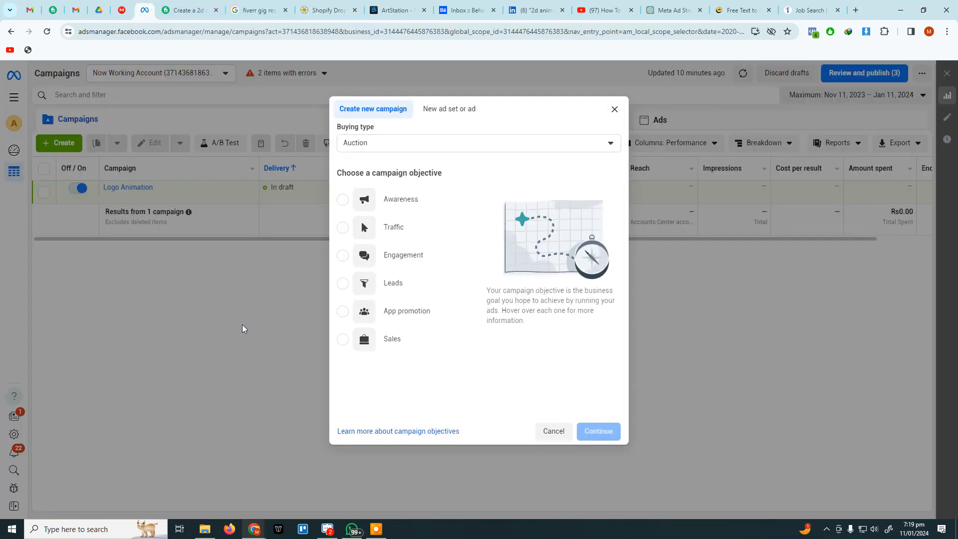